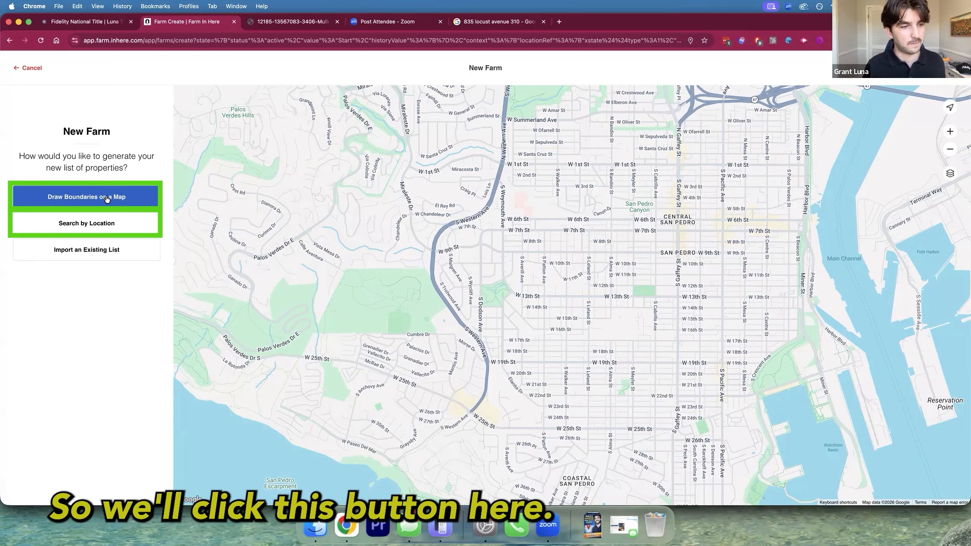
Start a map-drawn farm with the Polygon tool, setting the first point at S Western Ave and W 25th St.
{"action": "left_click", "coordinate": [106, 198]}
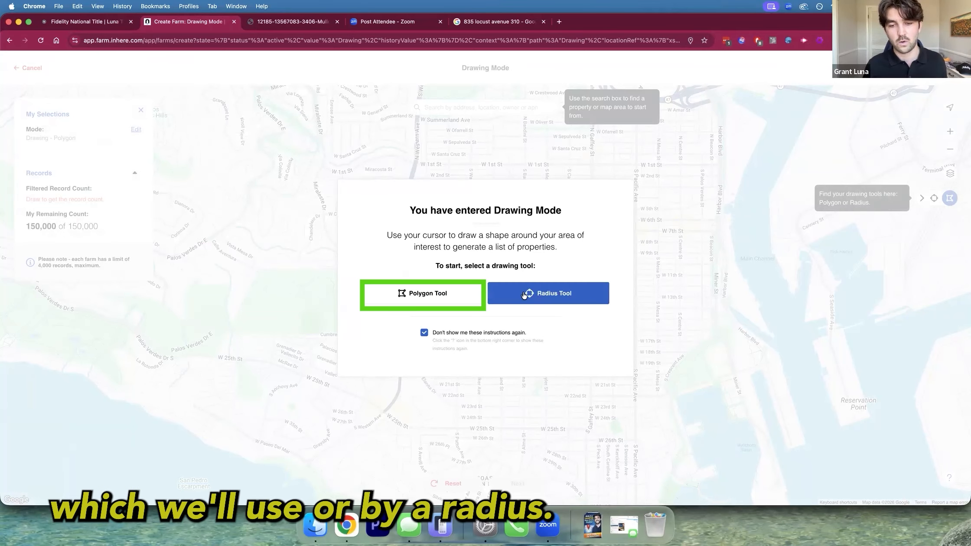
{"action": "left_click", "coordinate": [438, 295]}
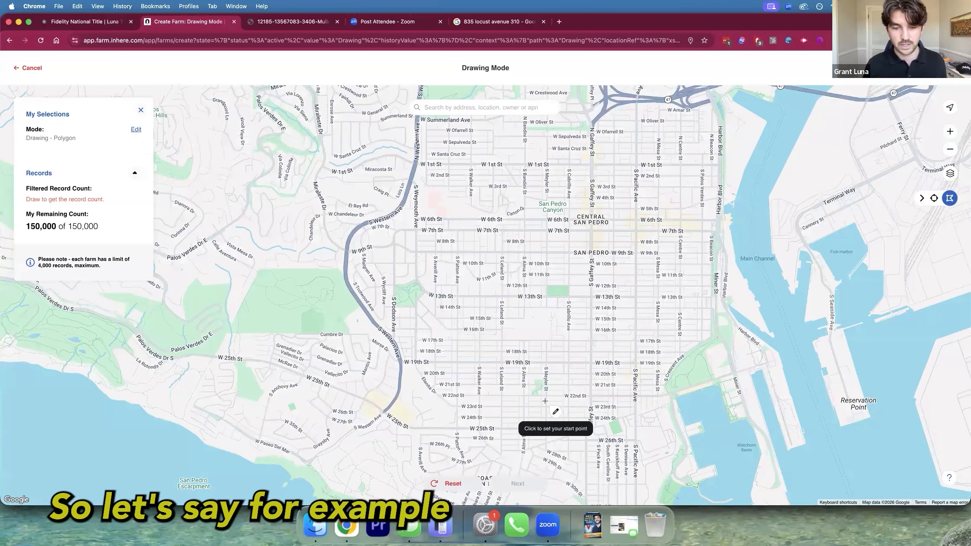
{"action": "scroll", "coordinate": [555, 320], "scroll_direction": "down", "scroll_amount": 5}
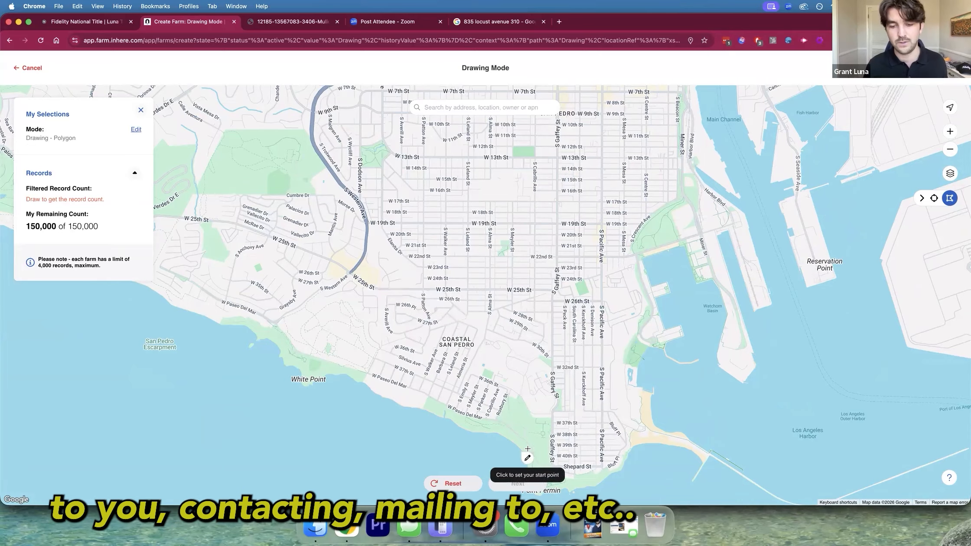
{"action": "left_click", "coordinate": [348, 272]}
{"action": "scroll", "coordinate": [349, 294], "scroll_direction": "up", "scroll_amount": 3}
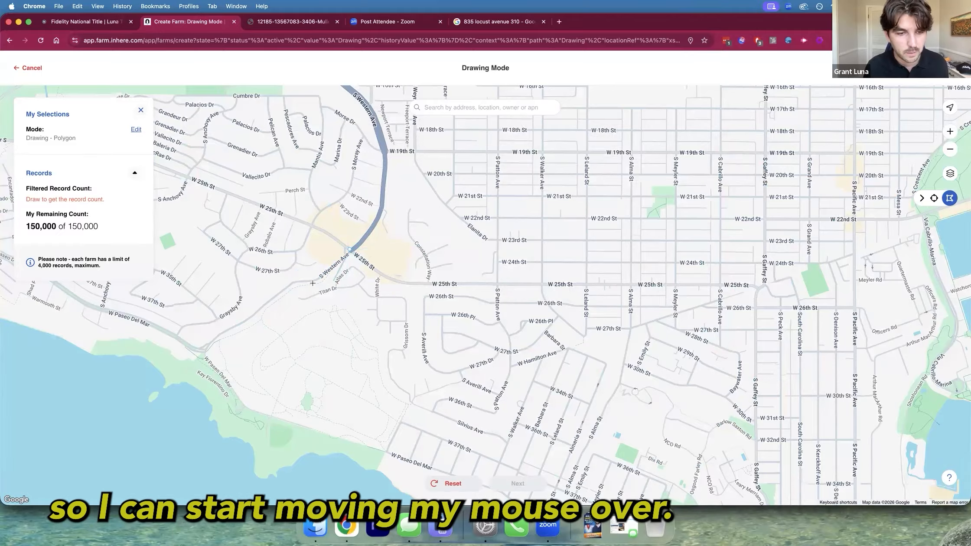
Continue the polygon along the coast to the south end of S Gaffey St, up to W 26th St, and close it at the start point.
{"action": "left_click", "coordinate": [165, 380]}
{"action": "scroll", "coordinate": [260, 425], "scroll_direction": "down", "scroll_amount": 5}
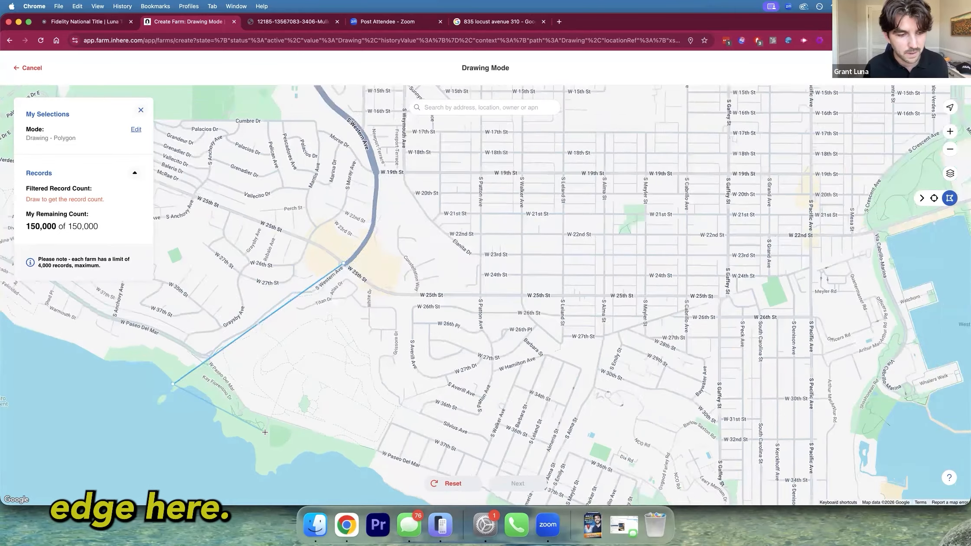
{"action": "left_click_drag", "start_coordinate": [222, 390], "coordinate": [180, 347]}
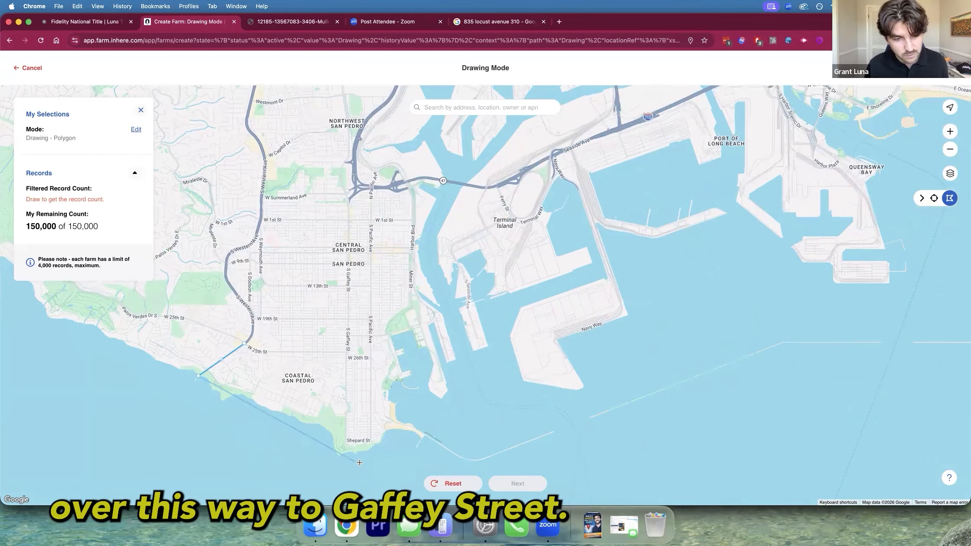
{"action": "left_click", "coordinate": [346, 447]}
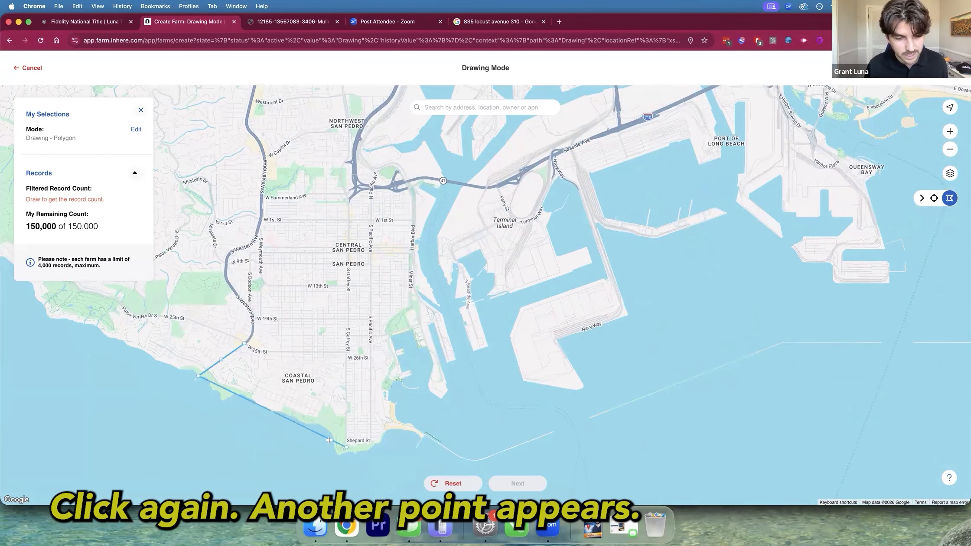
{"action": "left_click", "coordinate": [346, 352]}
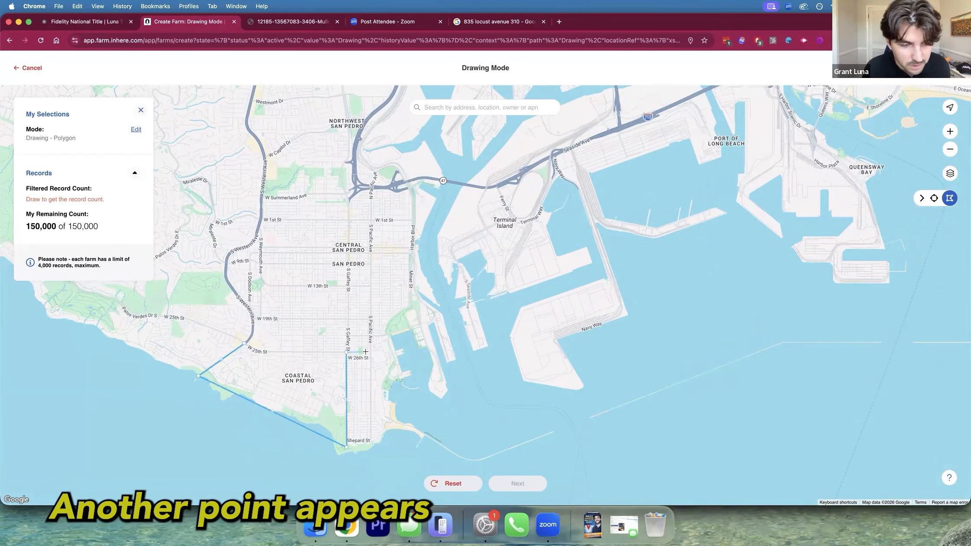
{"action": "left_click", "coordinate": [245, 344]}
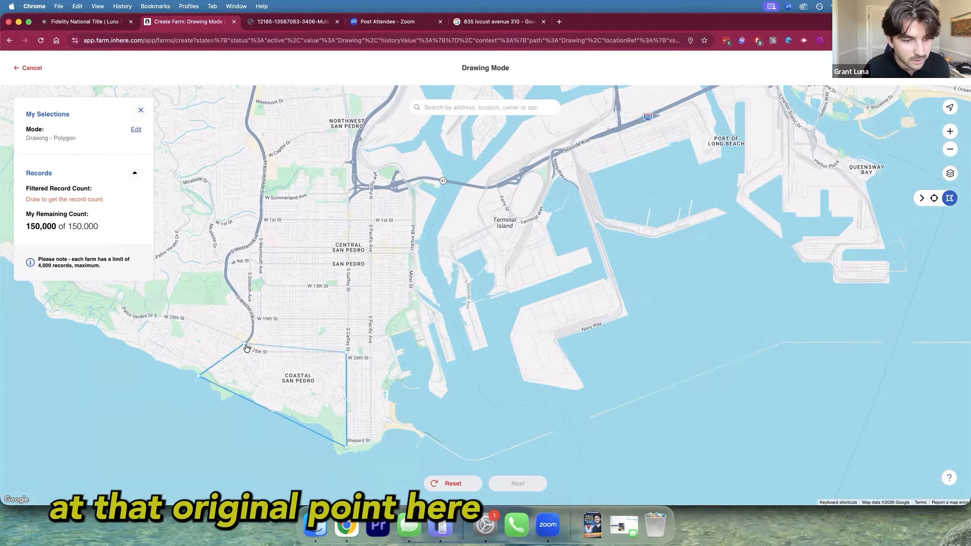
{"action": "left_click", "coordinate": [245, 344]}
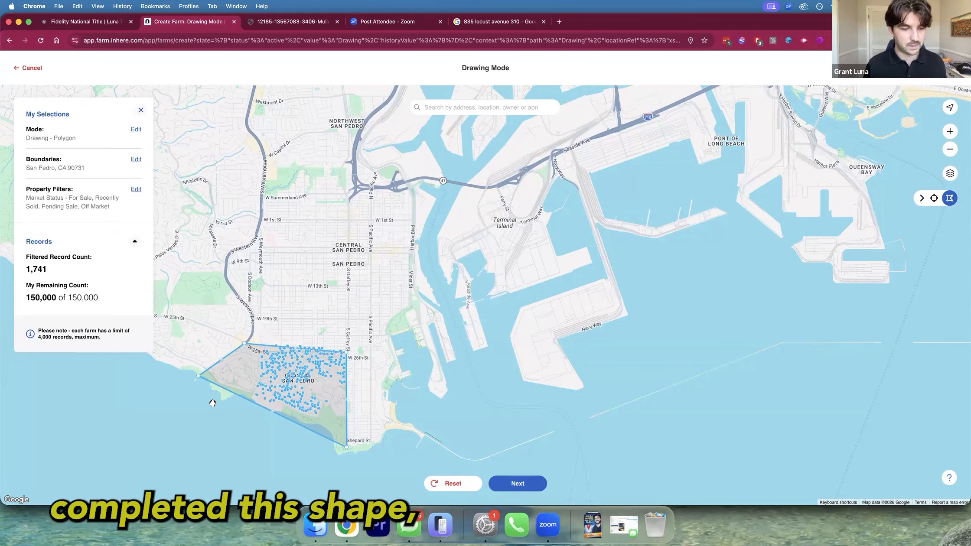
Examine the properties plotted inside the drawn boundary and the filtered record count.
{"action": "scroll", "coordinate": [212, 403], "scroll_direction": "up", "scroll_amount": 4}
{"action": "left_click_drag", "start_coordinate": [274, 419], "coordinate": [219, 393]}
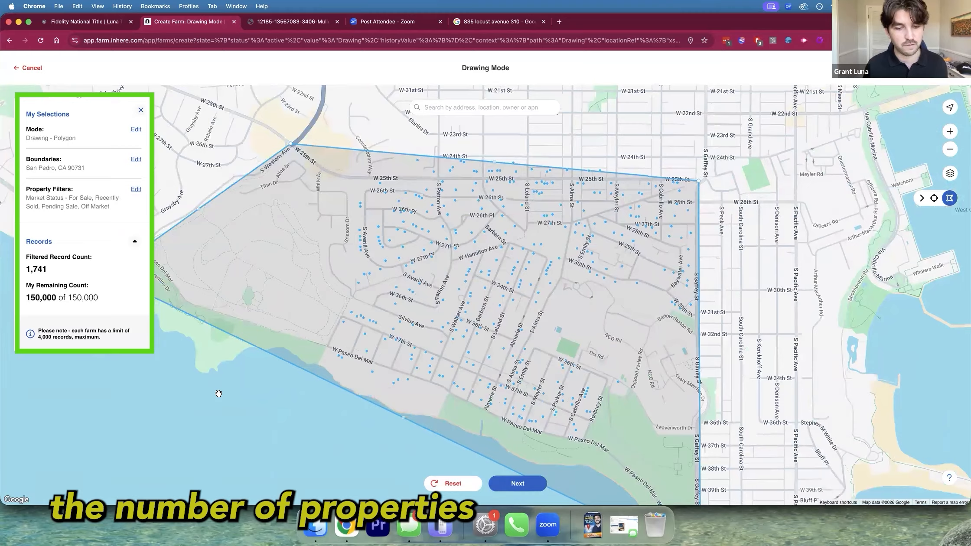
{"action": "scroll", "coordinate": [219, 394], "scroll_direction": "down", "scroll_amount": 4}
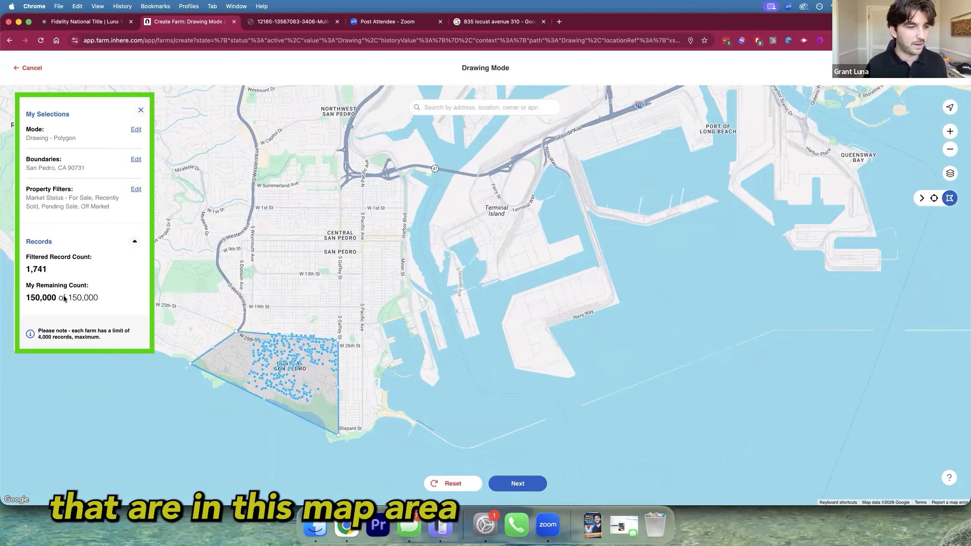
{"action": "double_click", "coordinate": [34, 270]}
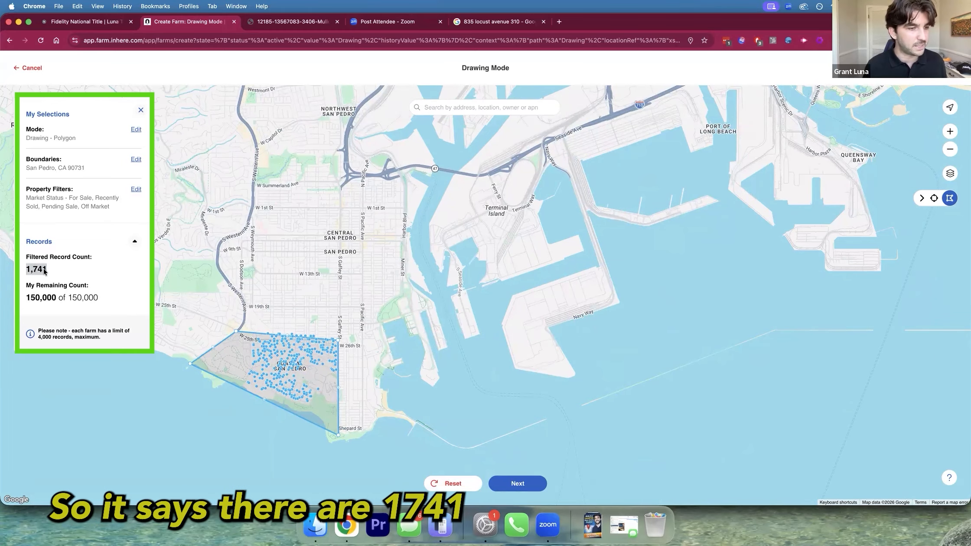
{"action": "scroll", "coordinate": [263, 366], "scroll_direction": "up", "scroll_amount": 5}
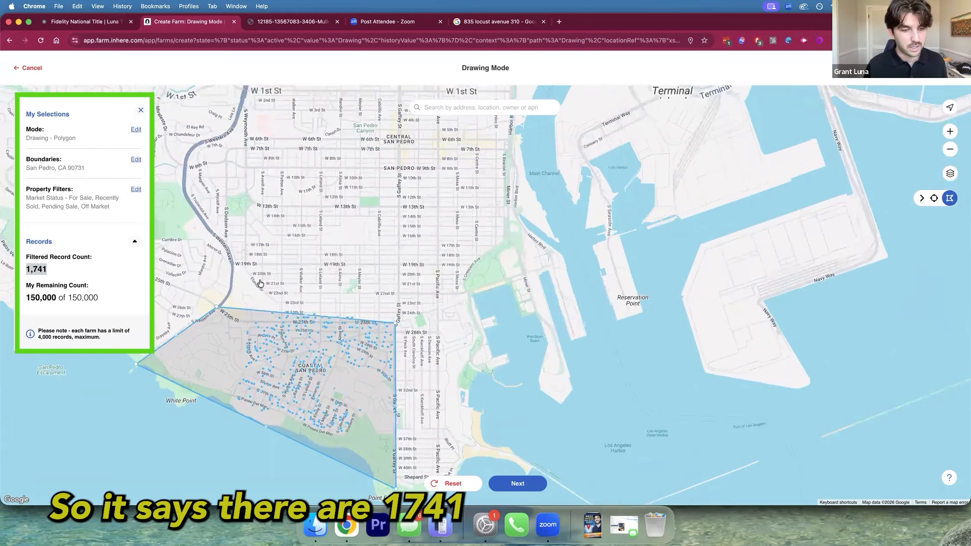
{"action": "left_click_drag", "start_coordinate": [333, 141], "coordinate": [323, 107]}
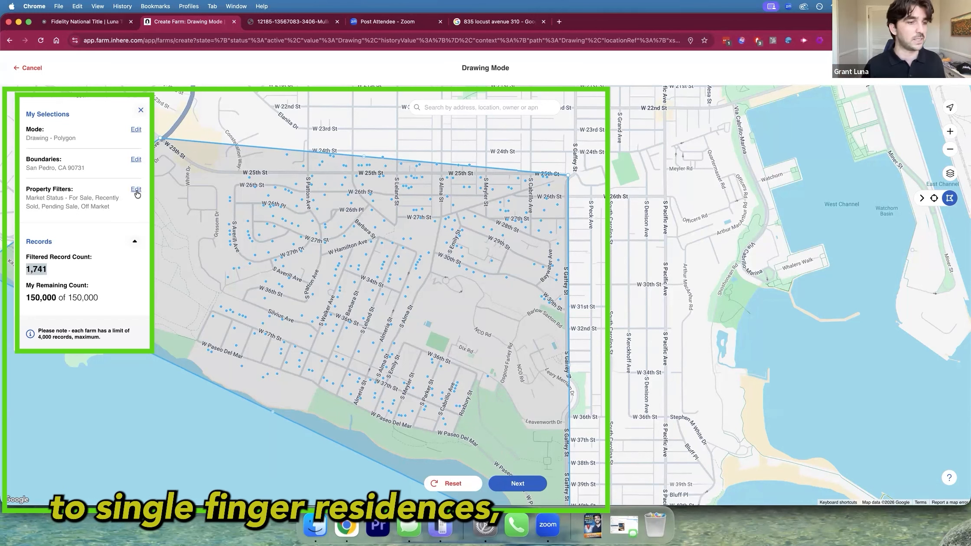
Open the property filters for editing and review the property basics, estimated value and market status options.
{"action": "triple_click", "coordinate": [34, 187]}
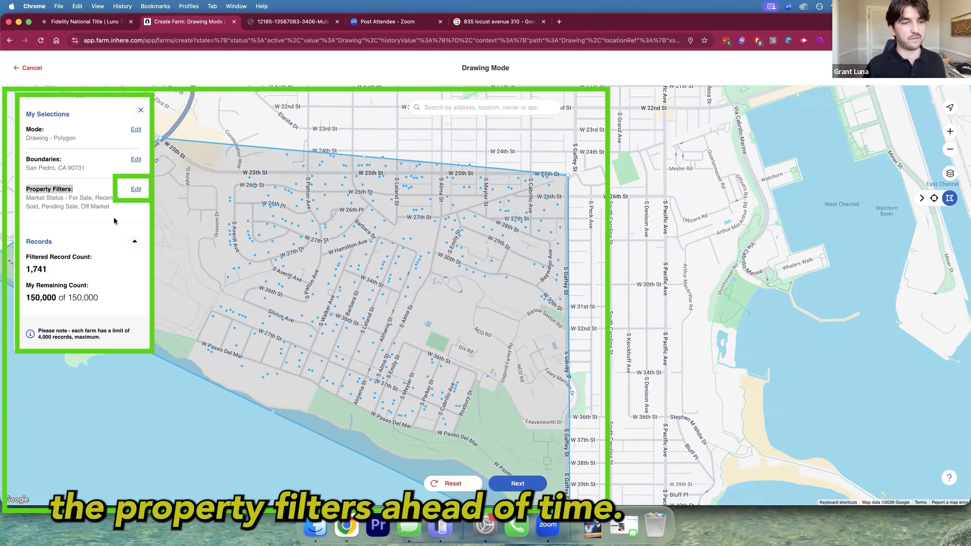
{"action": "left_click", "coordinate": [136, 189]}
{"action": "scroll", "coordinate": [90, 273], "scroll_direction": "down", "scroll_amount": 3}
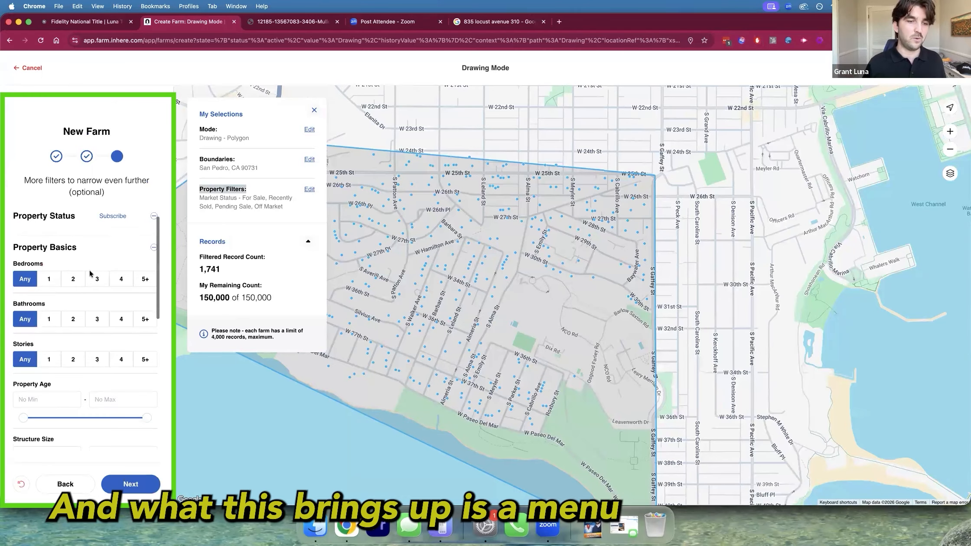
{"action": "scroll", "coordinate": [89, 273], "scroll_direction": "down", "scroll_amount": 5}
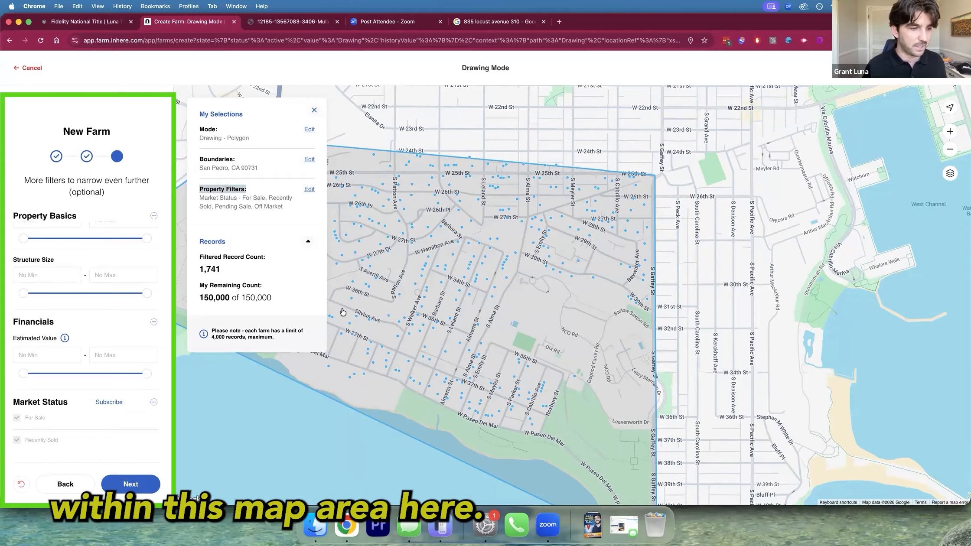
{"action": "scroll", "coordinate": [108, 310], "scroll_direction": "up", "scroll_amount": 5}
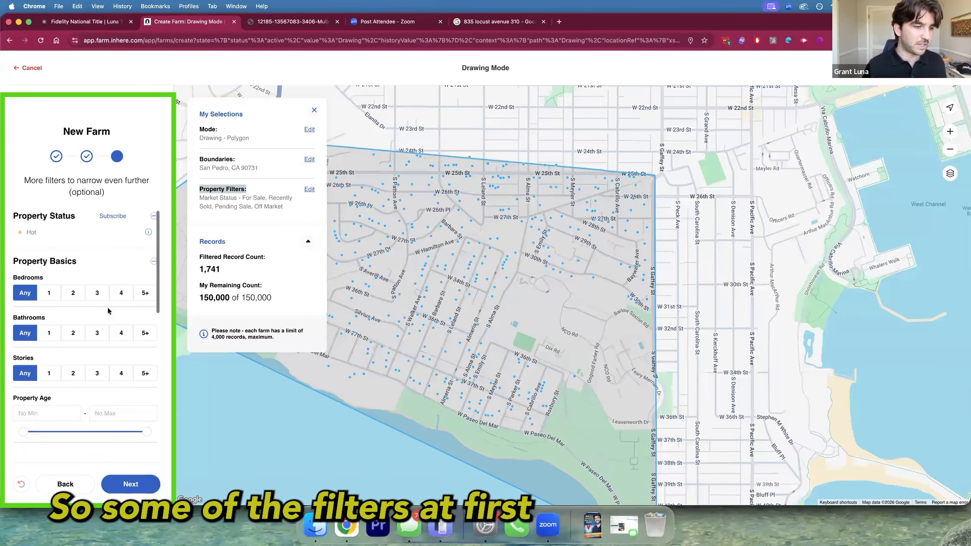
{"action": "scroll", "coordinate": [47, 260], "scroll_direction": "down", "scroll_amount": 1}
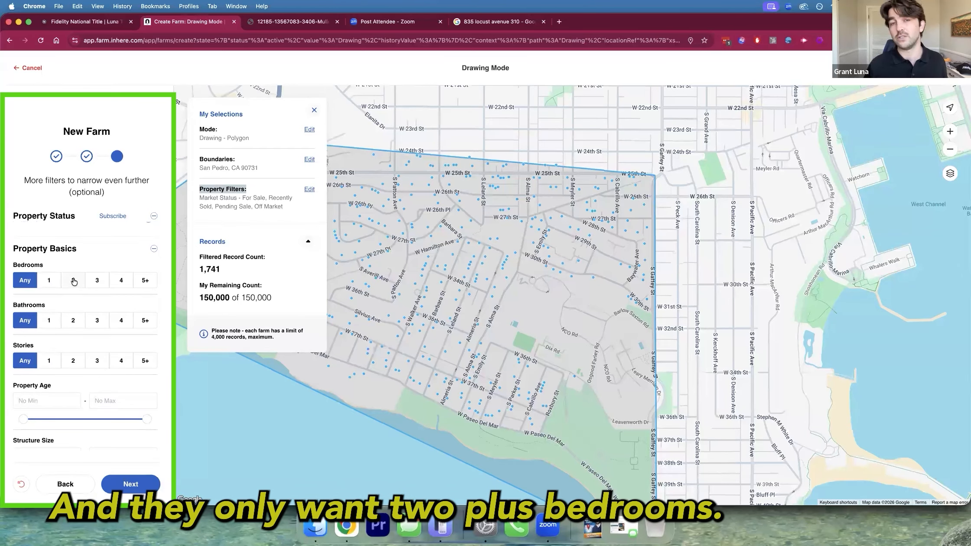
{"action": "scroll", "coordinate": [73, 282], "scroll_direction": "down", "scroll_amount": 5}
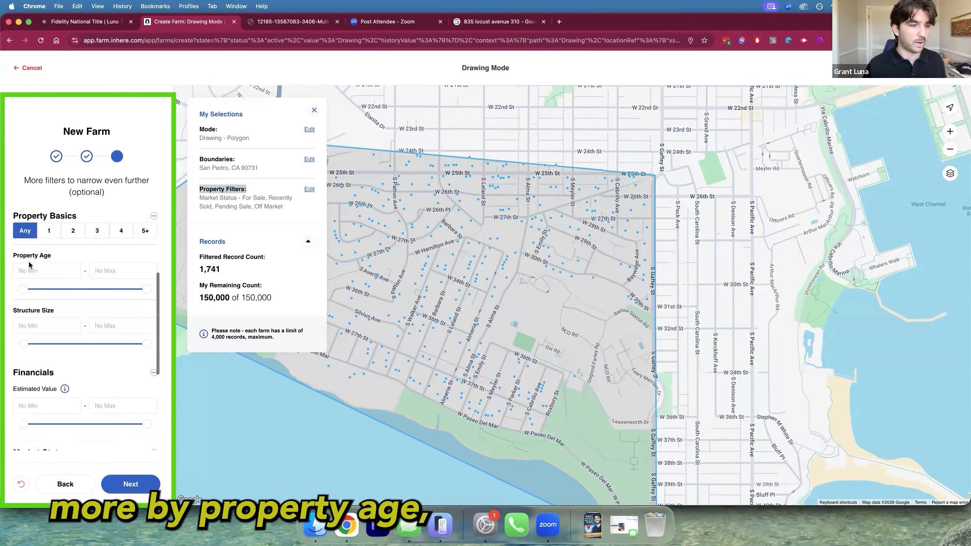
{"action": "scroll", "coordinate": [43, 312], "scroll_direction": "down", "scroll_amount": 3}
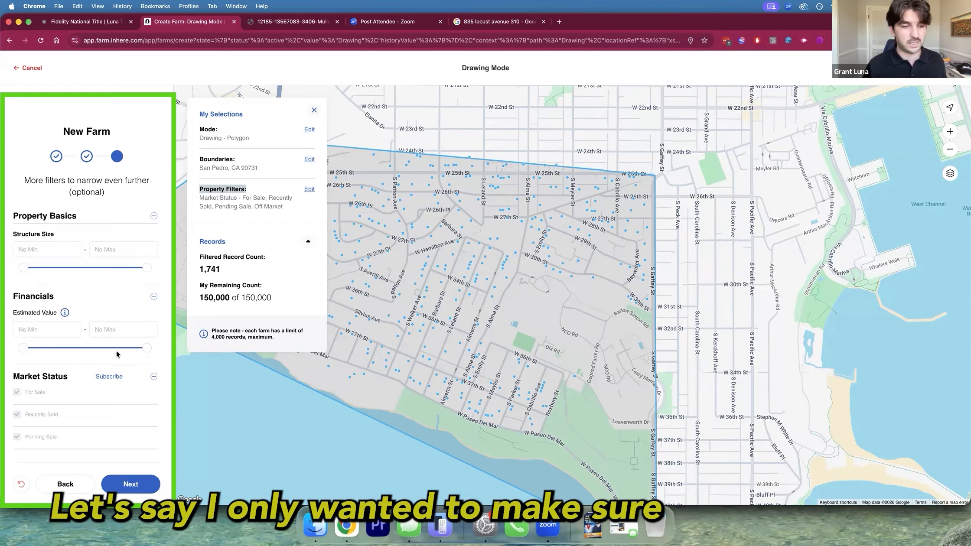
Try a maximum estimated value of $1,320,000, and reset it to no maximum.
{"action": "left_click_drag", "start_coordinate": [148, 349], "coordinate": [38, 347]}
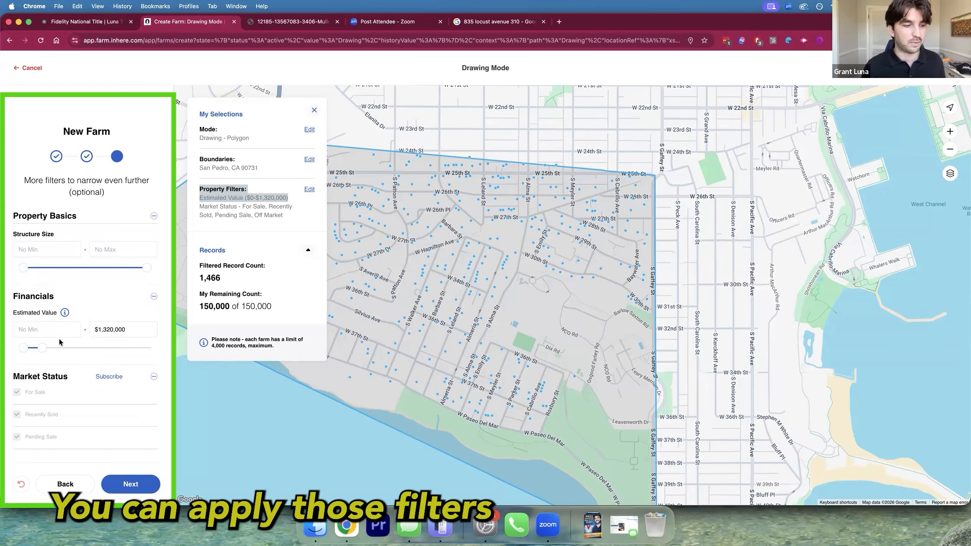
{"action": "left_click_drag", "start_coordinate": [43, 349], "coordinate": [171, 346]}
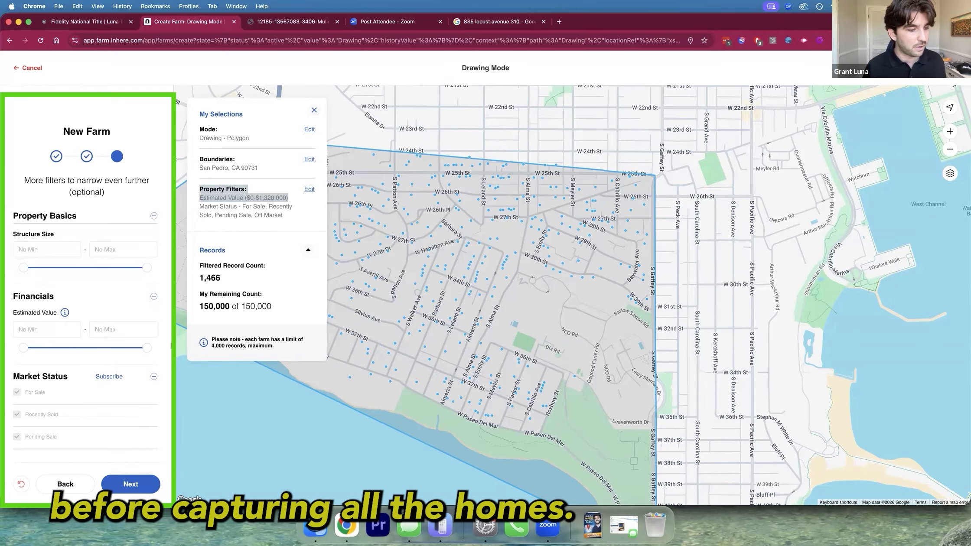
{"action": "scroll", "coordinate": [104, 352], "scroll_direction": "down", "scroll_amount": 3}
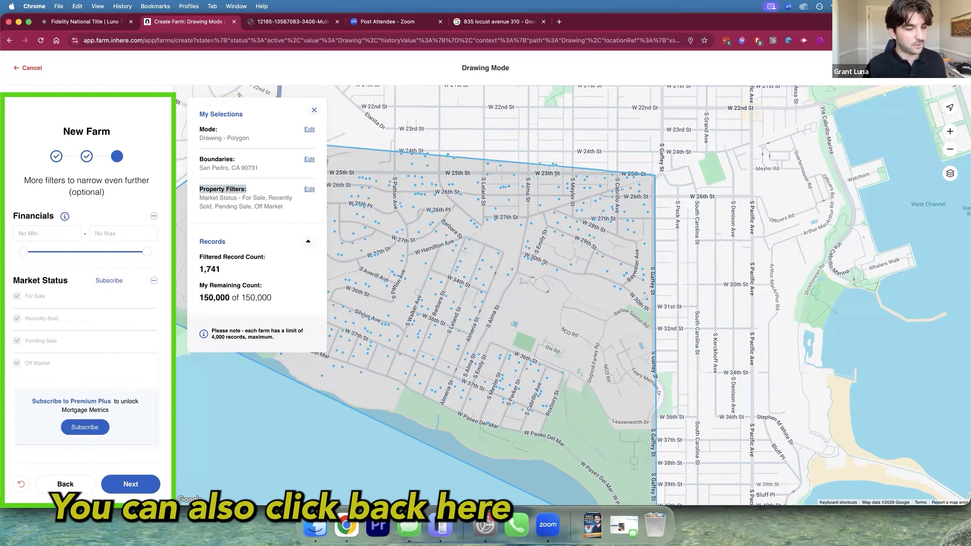
Return to the property type filter and include Single Family and Condominium residential properties.
{"action": "left_click", "coordinate": [65, 485]}
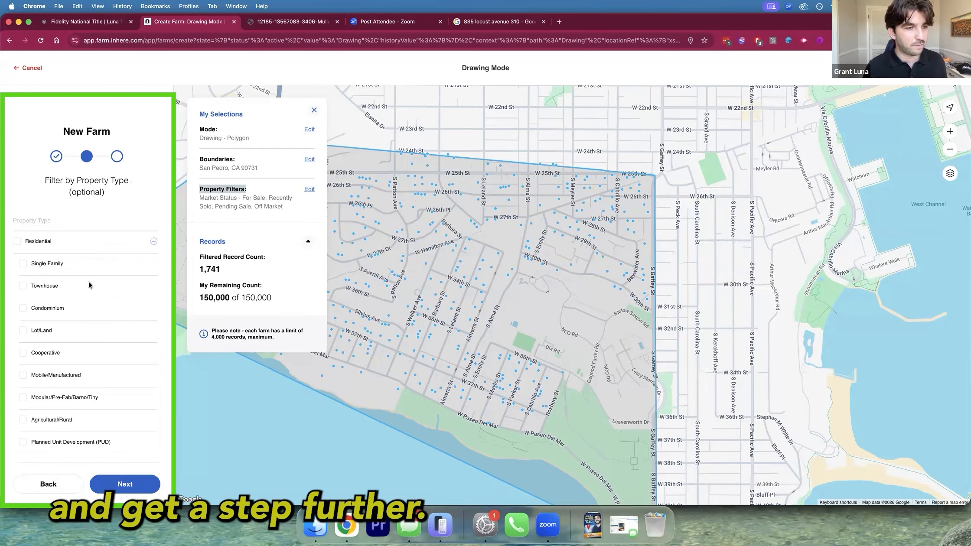
{"action": "left_click", "coordinate": [23, 264]}
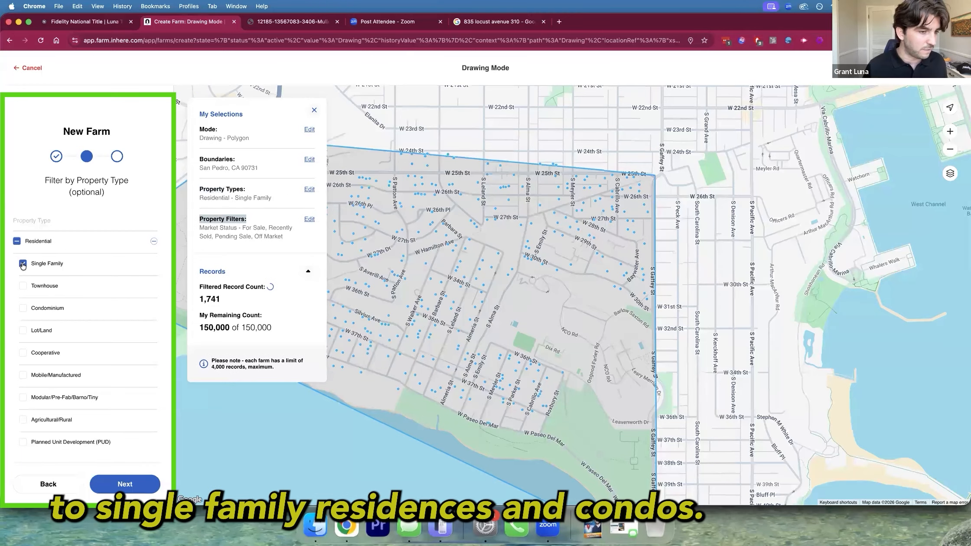
{"action": "left_click", "coordinate": [23, 310]}
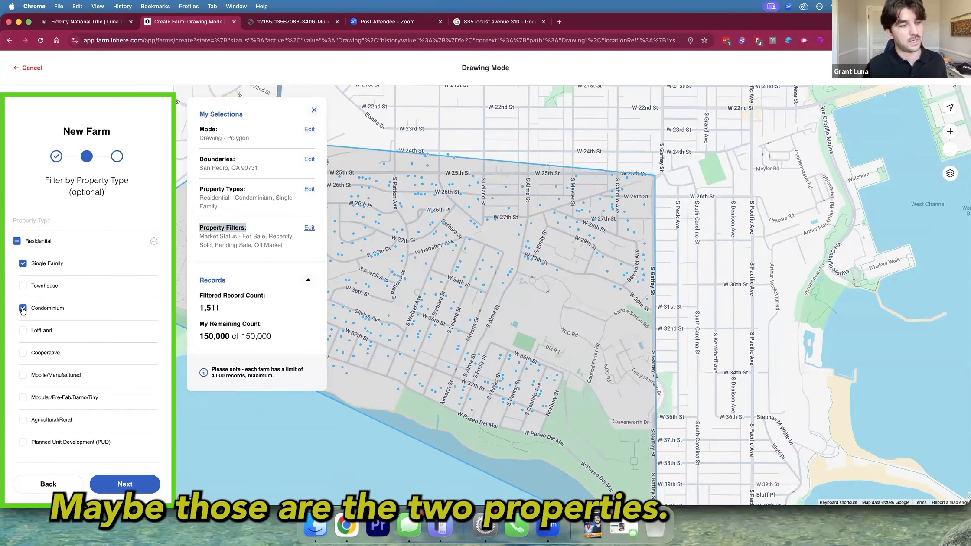
Clear the Condominium and Single Family filters and reselect both to compare the filtered record counts.
{"action": "left_click", "coordinate": [23, 309]}
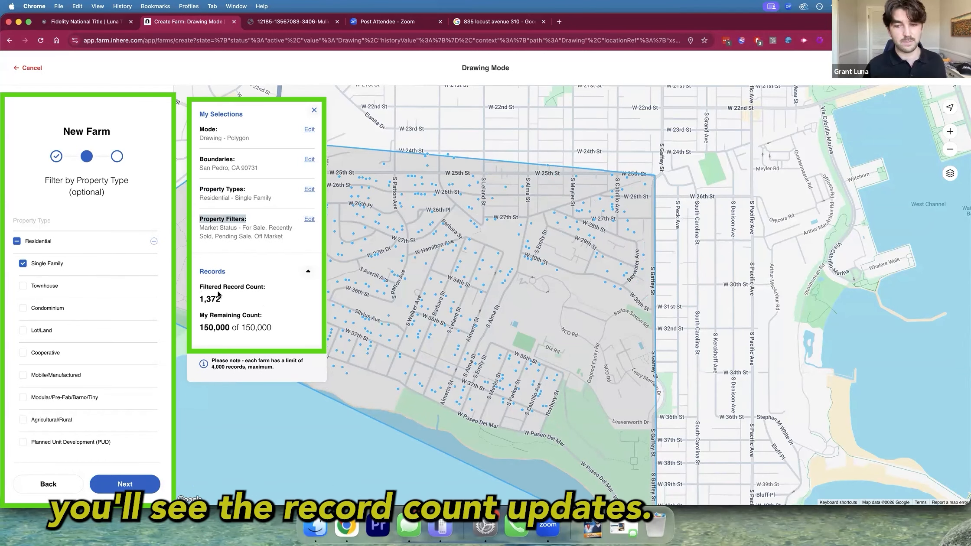
{"action": "left_click", "coordinate": [23, 263]}
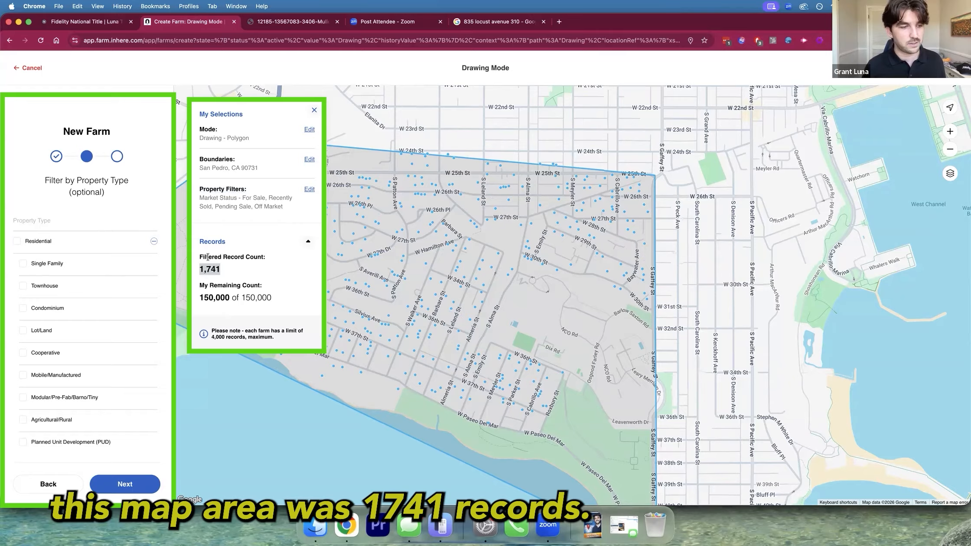
{"action": "left_click", "coordinate": [23, 264]}
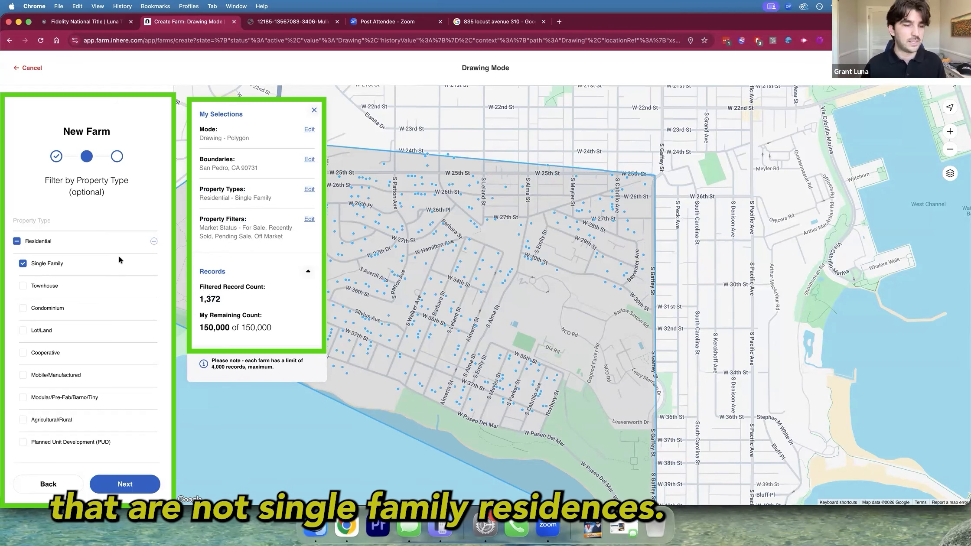
{"action": "left_click", "coordinate": [25, 309]}
{"action": "double_click", "coordinate": [207, 308]}
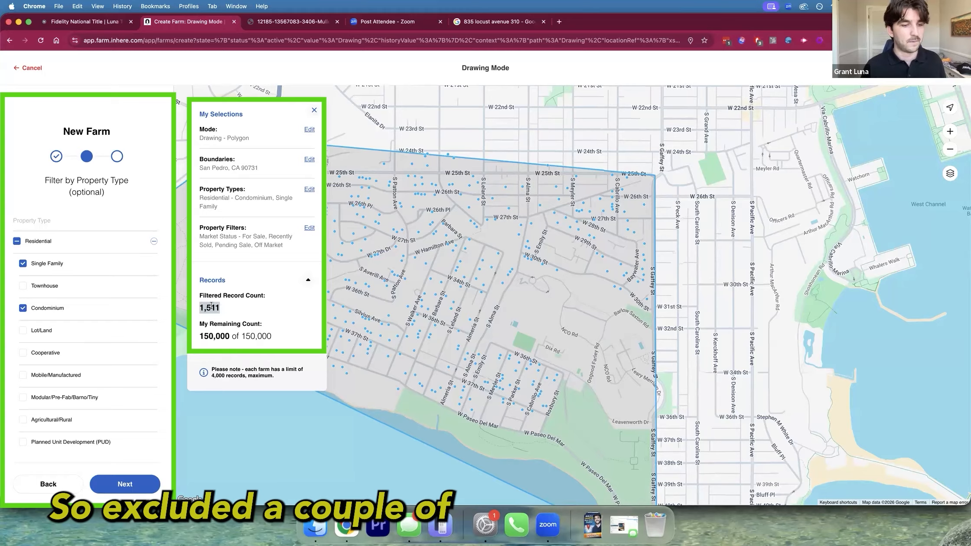
Review the remaining property types and proceed past the optional filters to naming the farm.
{"action": "scroll", "coordinate": [65, 330], "scroll_direction": "down", "scroll_amount": 3}
{"action": "scroll", "coordinate": [48, 296], "scroll_direction": "up", "scroll_amount": 3}
{"action": "scroll", "coordinate": [48, 296], "scroll_direction": "down", "scroll_amount": 5}
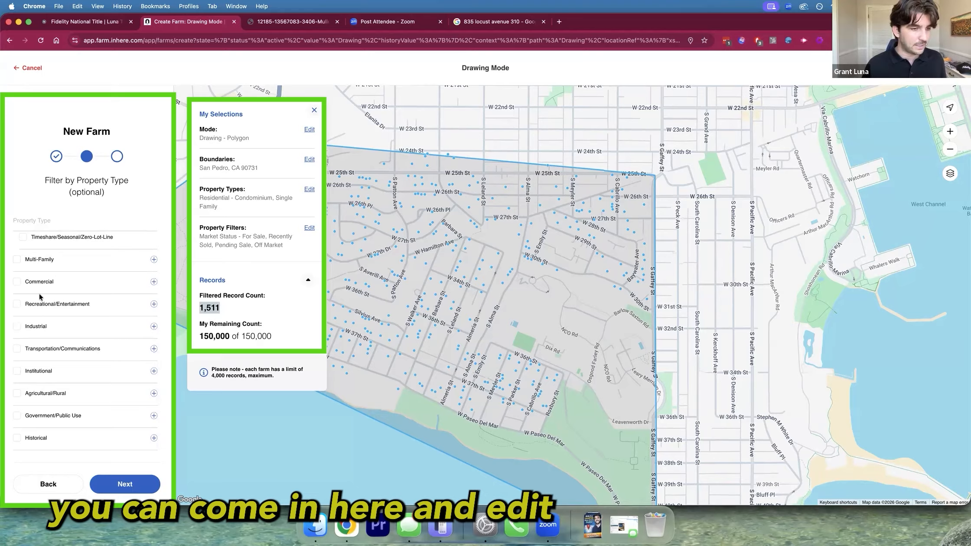
{"action": "scroll", "coordinate": [42, 295], "scroll_direction": "up", "scroll_amount": 5}
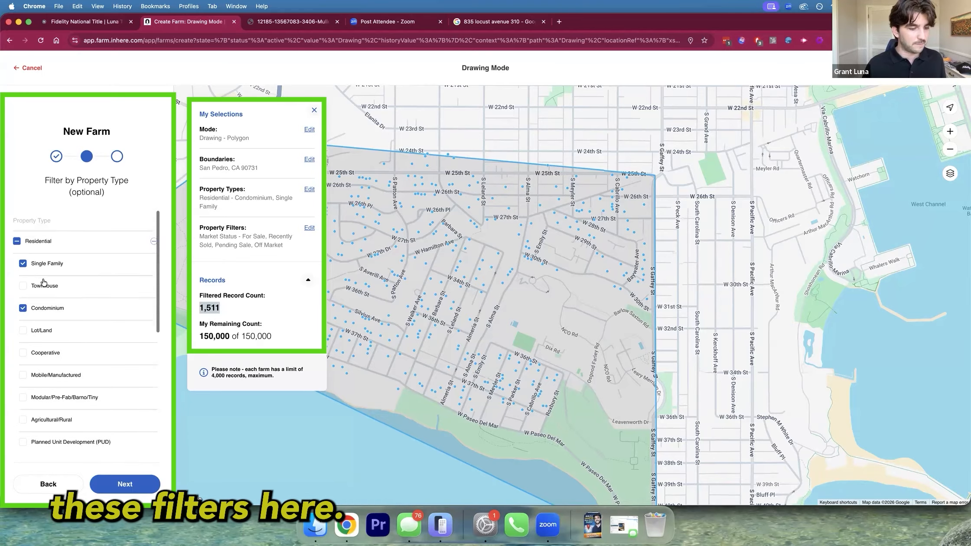
{"action": "left_click", "coordinate": [124, 483]}
{"action": "left_click", "coordinate": [128, 481]}
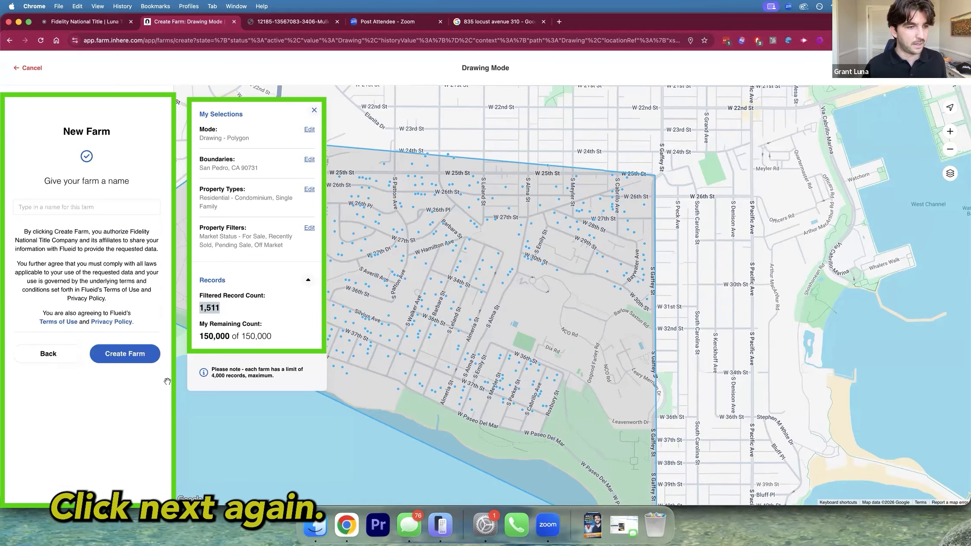
Name the new farm "Coastal San Pedro Farm", correcting the misspelled words in the name.
{"action": "left_click", "coordinate": [53, 201]}
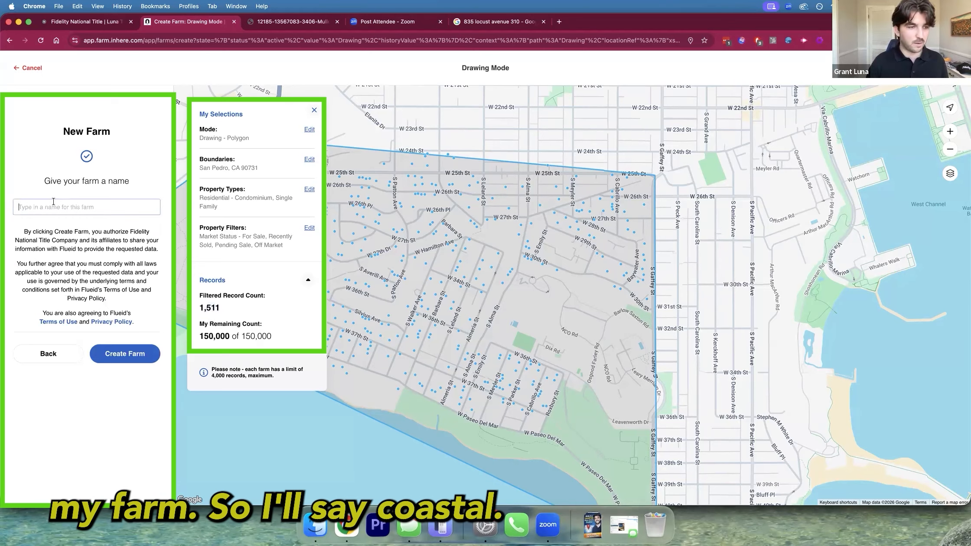
{"action": "type", "text": "Coastsal Sa"}
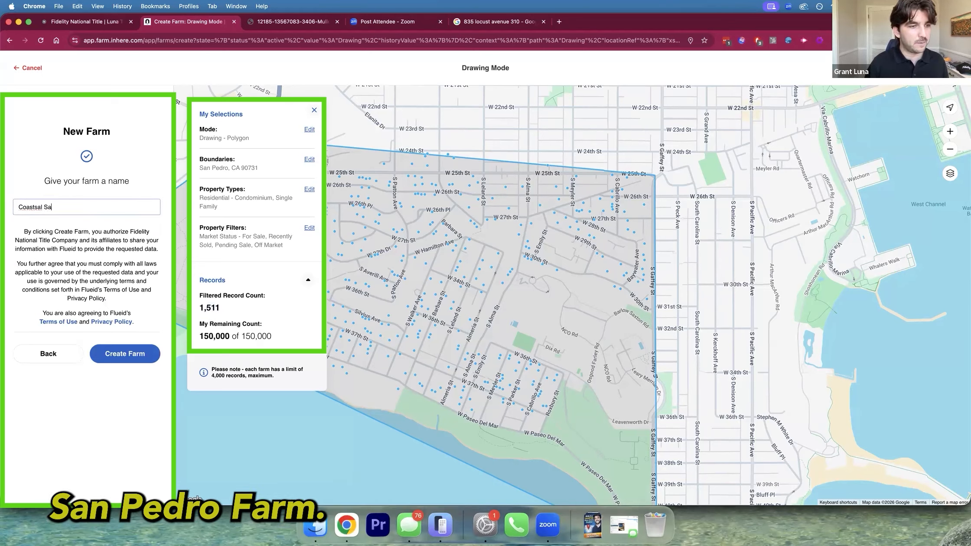
{"action": "type", "text": "n Pedro Farmn"}
{"action": "key", "text": "alt+shift+Right"}
{"action": "type", "text": "Coastal"}
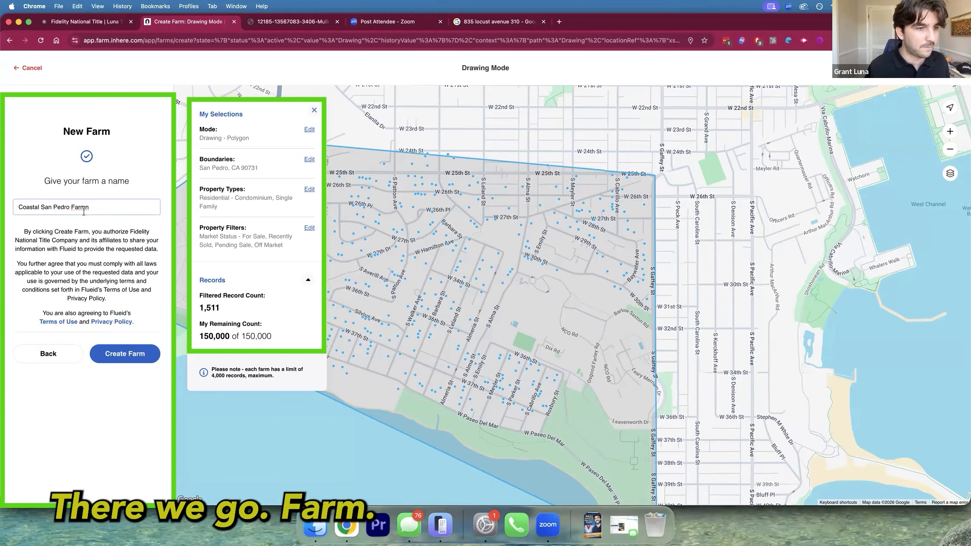
{"action": "left_click", "coordinate": [82, 207]}
{"action": "type", "text": "Fa"}
{"action": "double_click", "coordinate": [94, 209]}
{"action": "type", "text": "Farm"}
Check the note on the maximum records per farm and create the Coastal San Pedro Farm.
{"action": "left_click", "coordinate": [124, 360]}
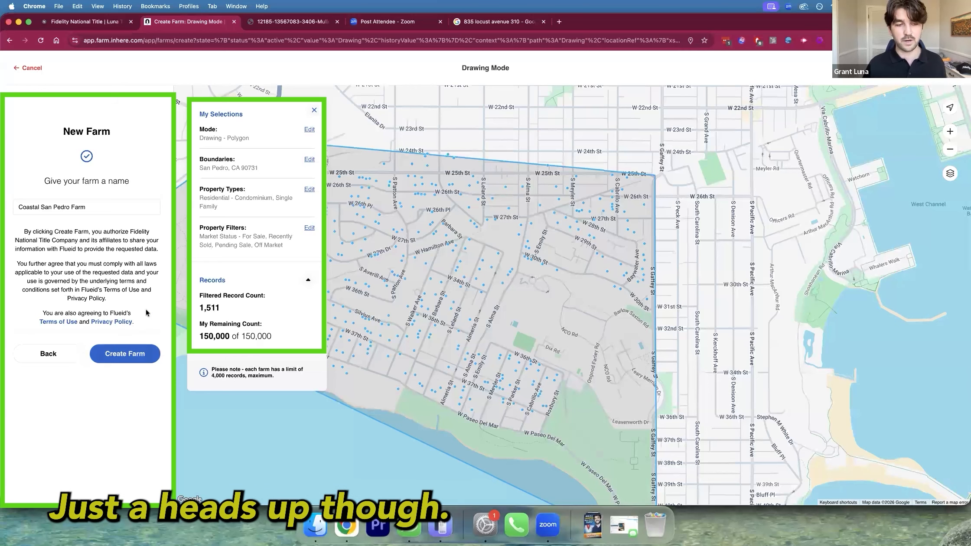
{"action": "left_click", "coordinate": [124, 357]}
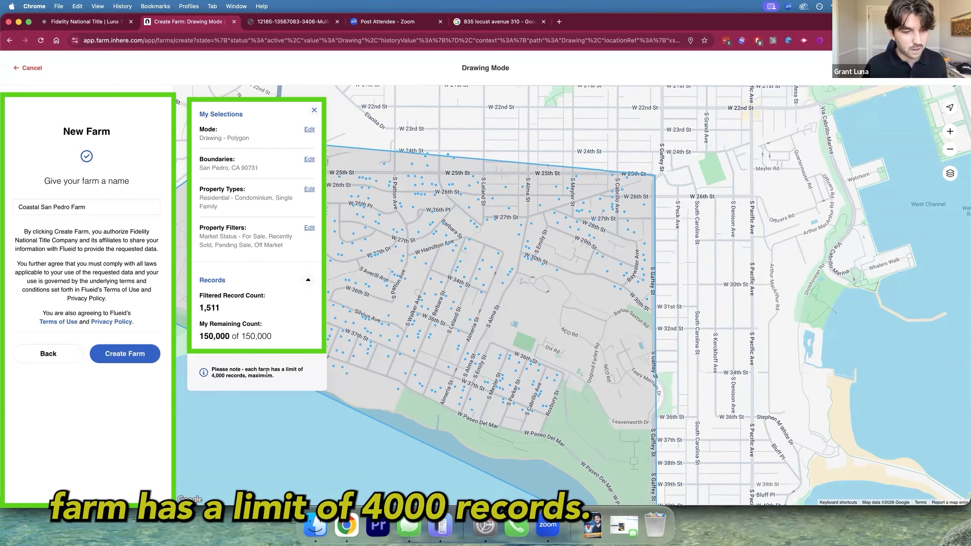
{"action": "triple_click", "coordinate": [239, 374]}
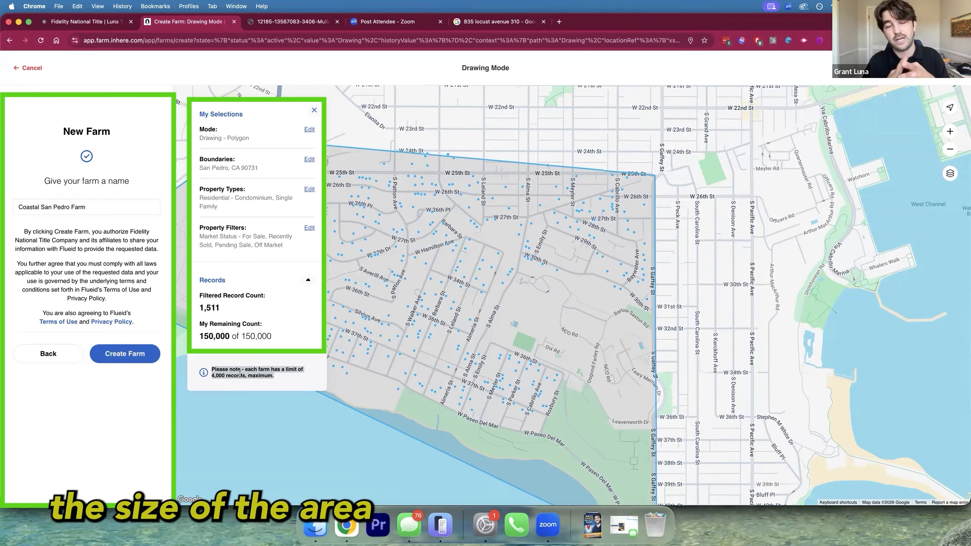
{"action": "left_click", "coordinate": [128, 354]}
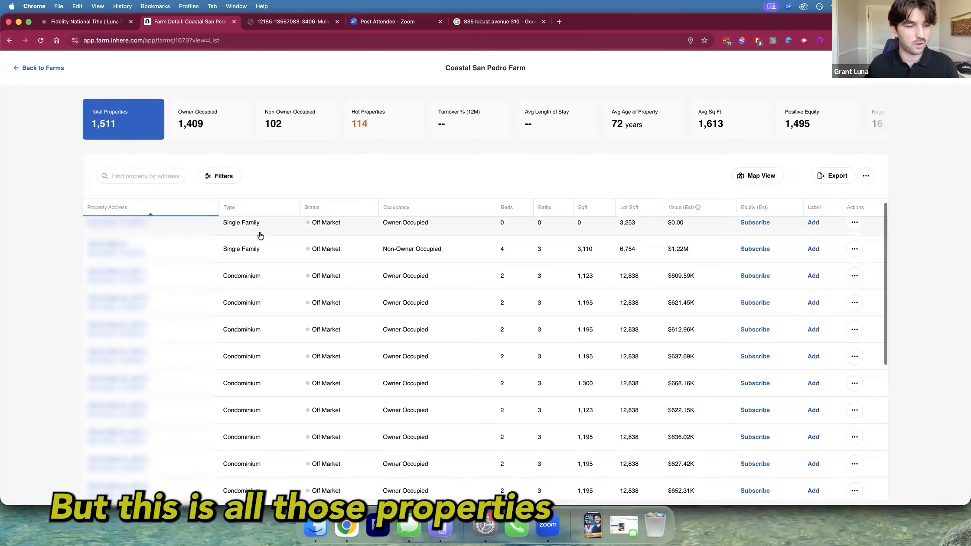
Look through the property list of the Coastal San Pedro Farm and return to the farms overview.
{"action": "scroll", "coordinate": [260, 236], "scroll_direction": "down", "scroll_amount": 3}
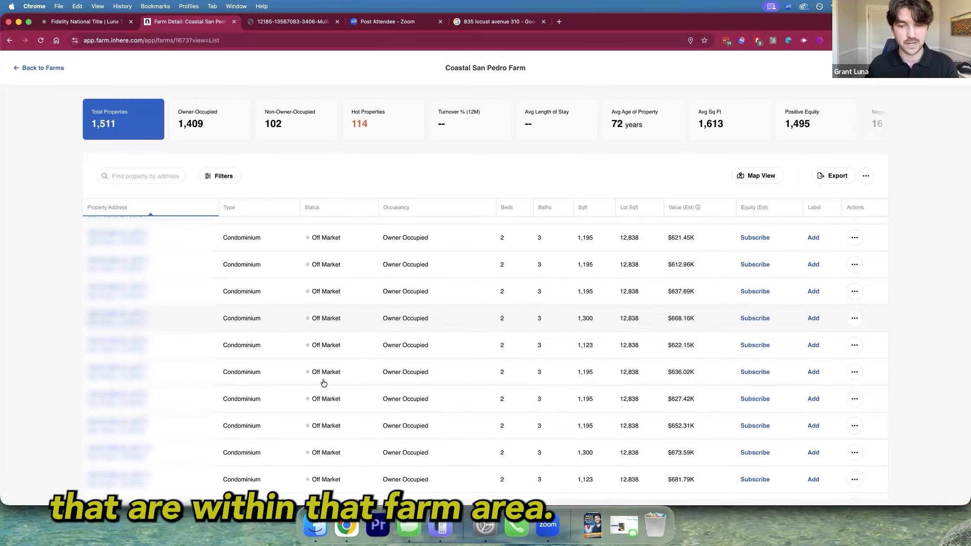
{"action": "scroll", "coordinate": [359, 364], "scroll_direction": "up", "scroll_amount": 3}
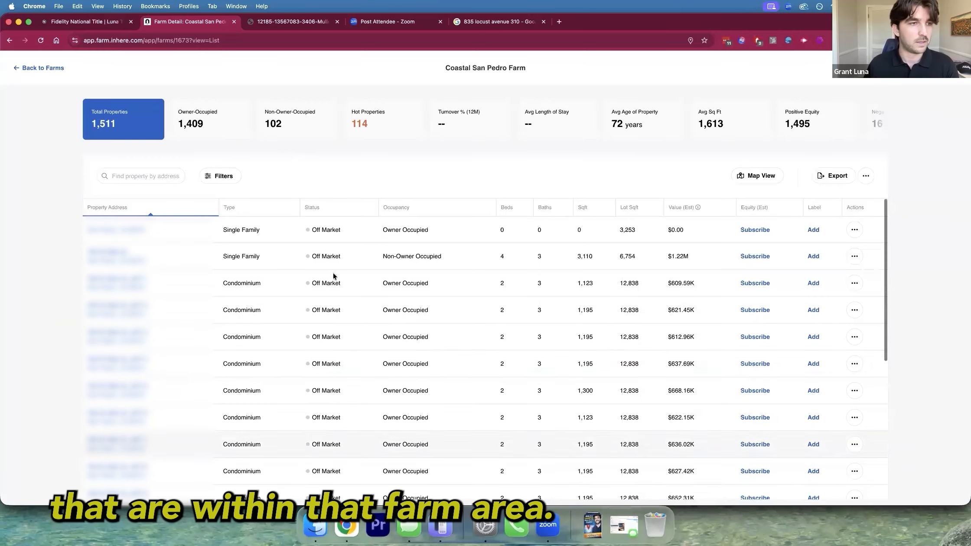
{"action": "left_click", "coordinate": [38, 70]}
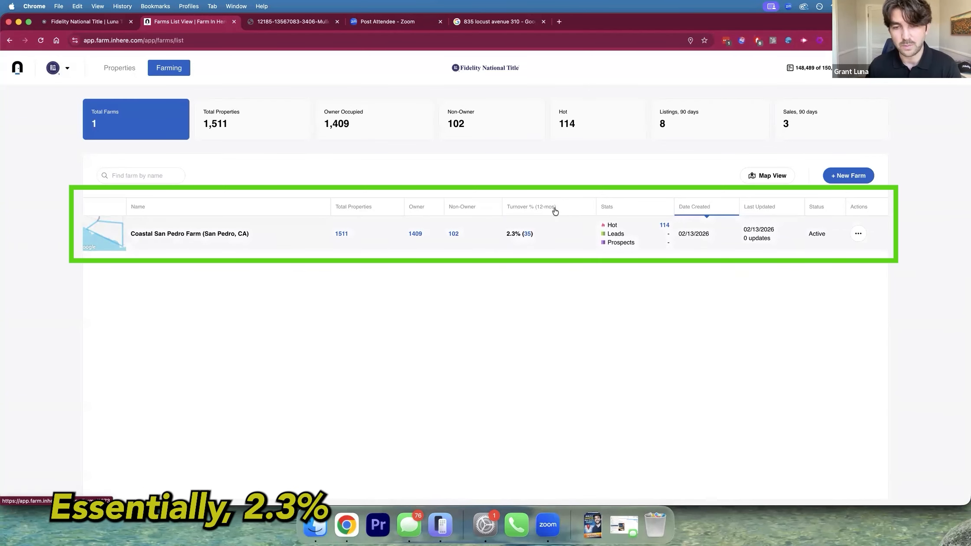
Start another new farm using the search by location and choose California as its state.
{"action": "left_click", "coordinate": [849, 175]}
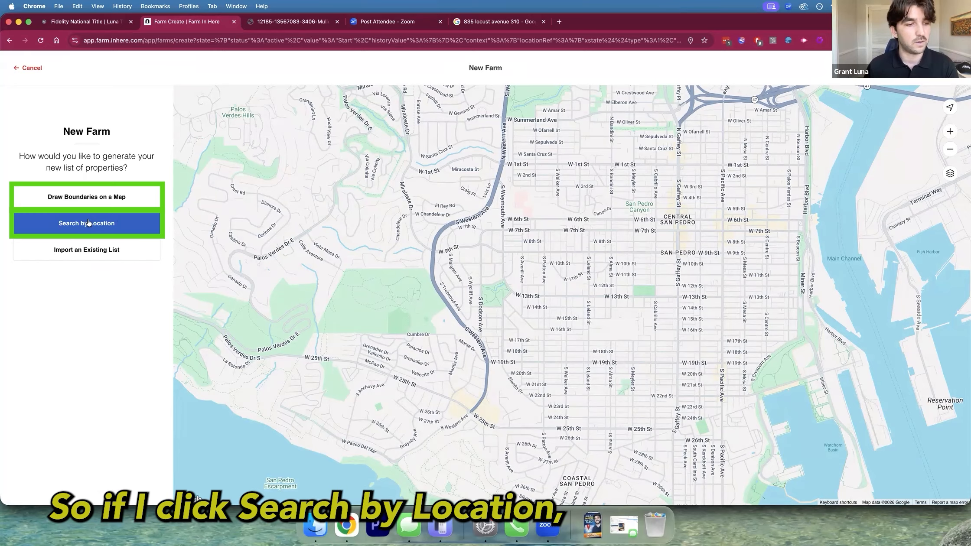
{"action": "left_click", "coordinate": [70, 224]}
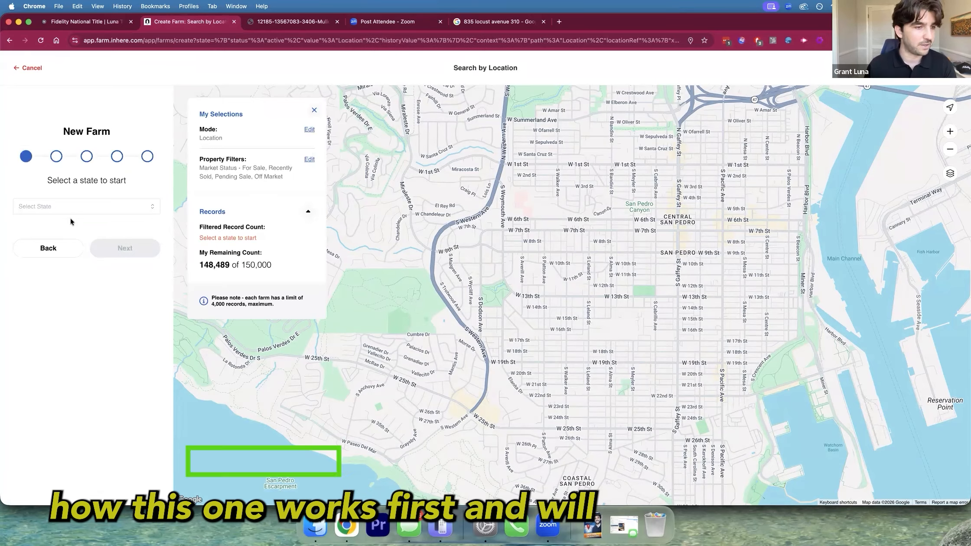
{"action": "left_click", "coordinate": [104, 204]}
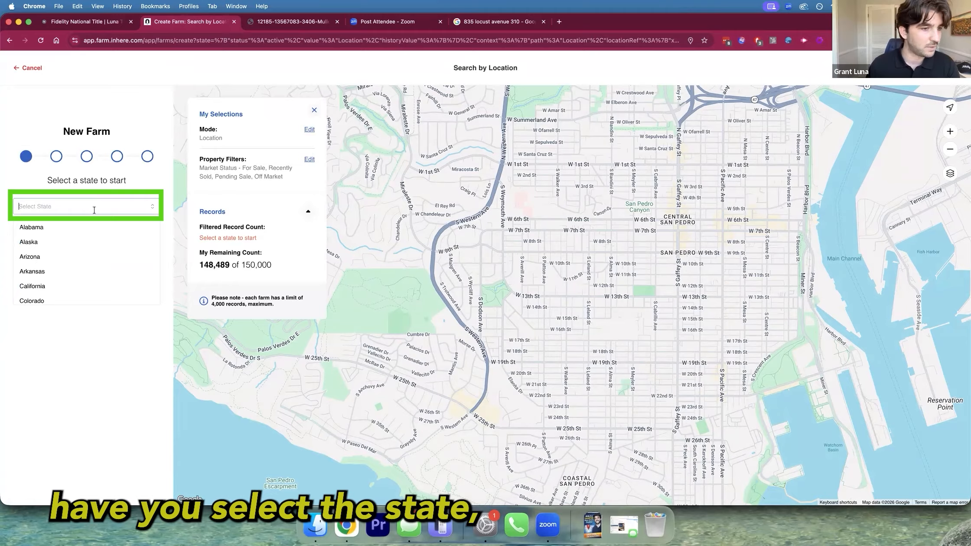
{"action": "left_click", "coordinate": [34, 286]}
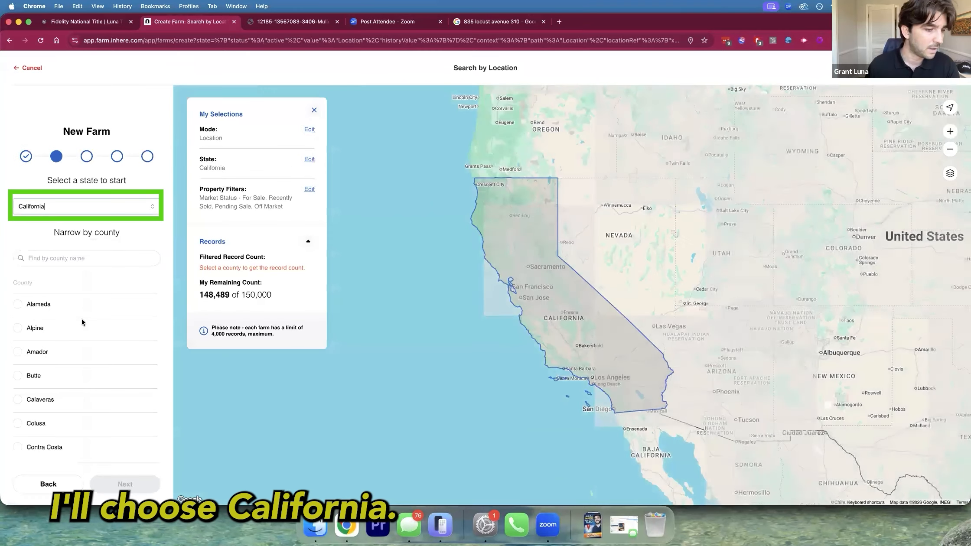
Narrow the farm to Los Angeles county and check the filtered record count against the per-farm limit.
{"action": "scroll", "coordinate": [82, 321], "scroll_direction": "down", "scroll_amount": 6}
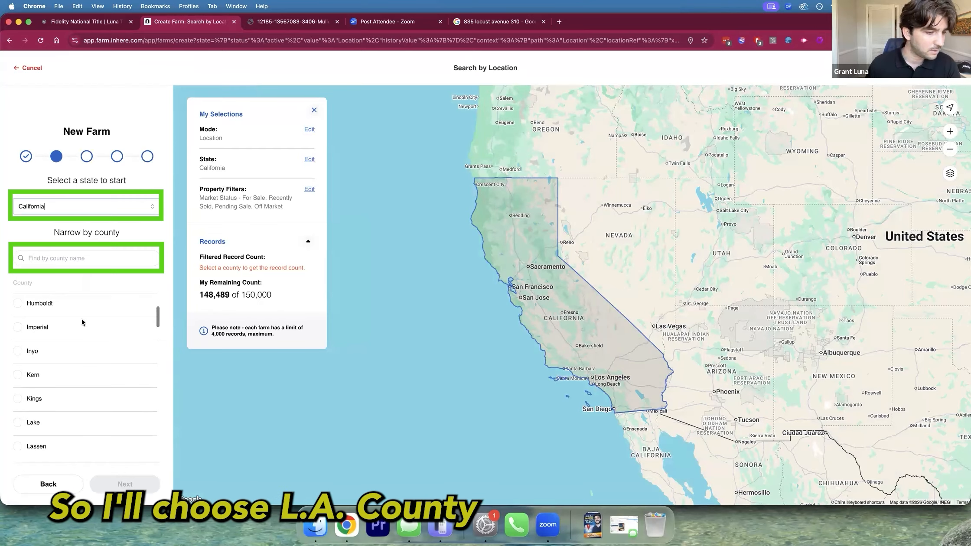
{"action": "left_click", "coordinate": [19, 358]}
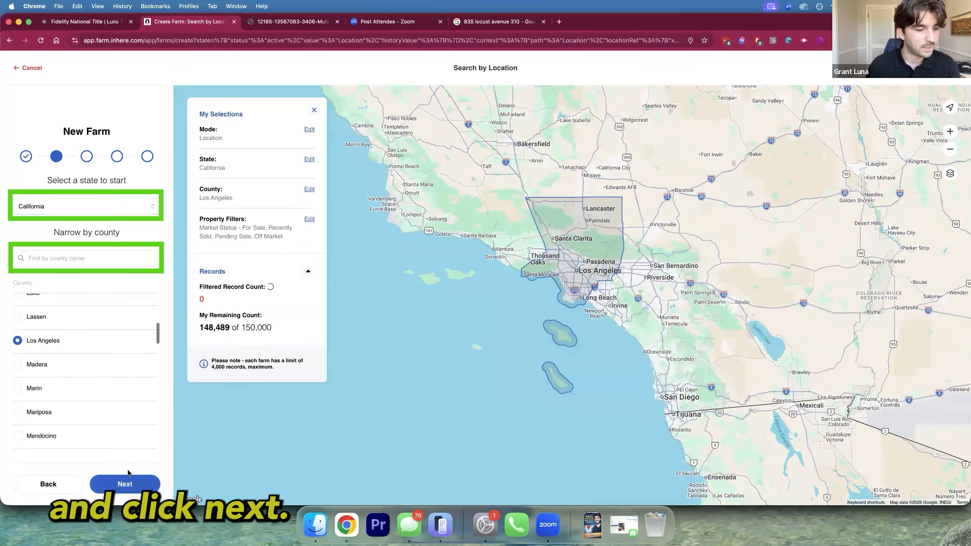
{"action": "left_click", "coordinate": [126, 484]}
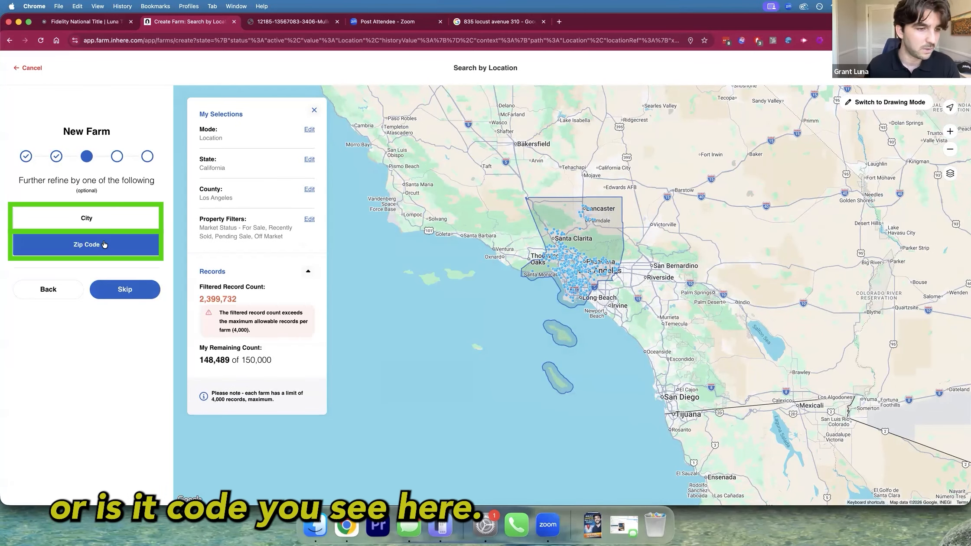
{"action": "double_click", "coordinate": [218, 300]}
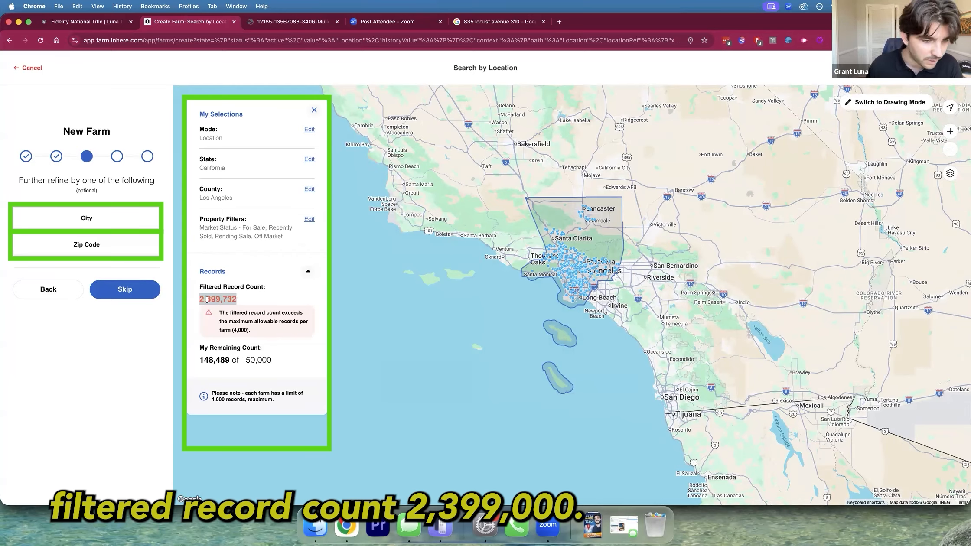
{"action": "left_click_drag", "start_coordinate": [257, 333], "coordinate": [212, 309]}
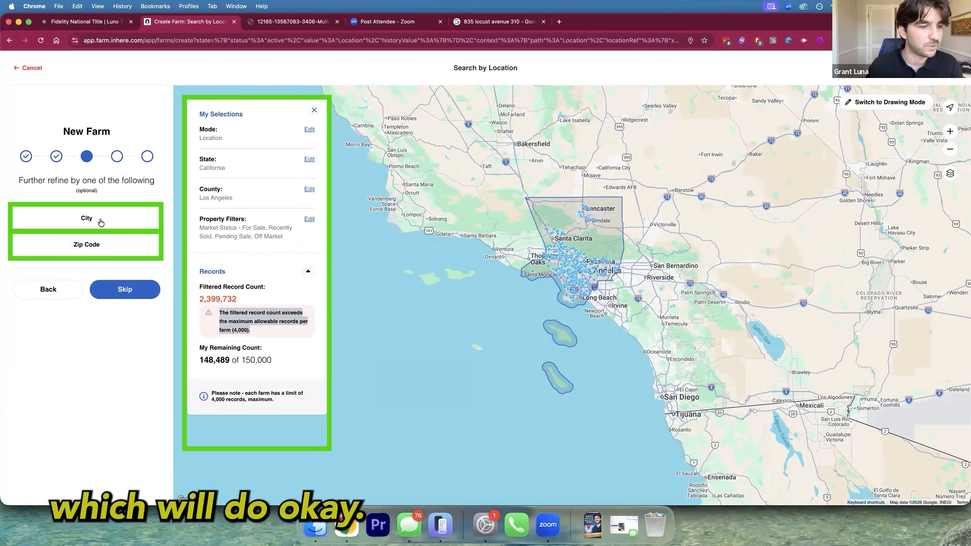
Refine the farm by zip code to 90274 and check the filtered record count.
{"action": "left_click", "coordinate": [87, 245]}
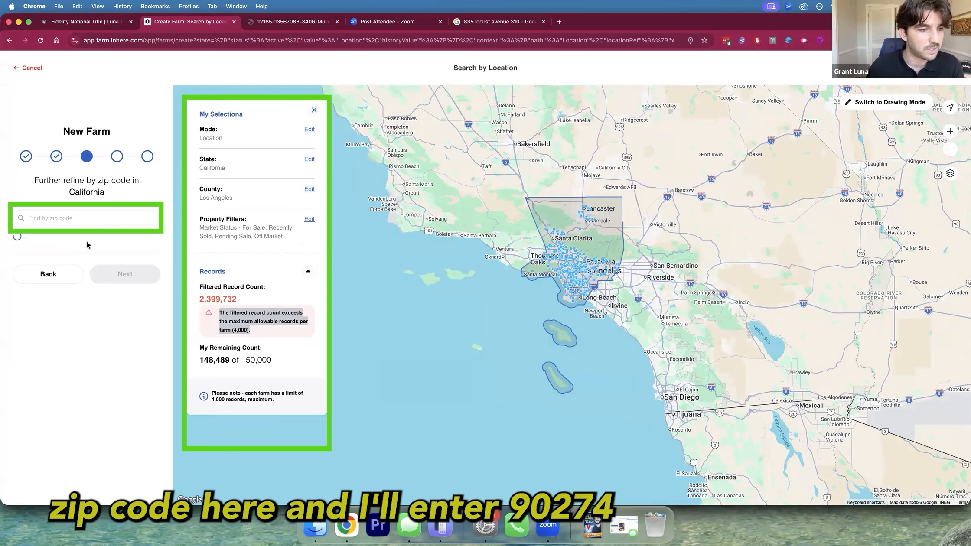
{"action": "left_click", "coordinate": [85, 219]}
{"action": "type", "text": "90274"}
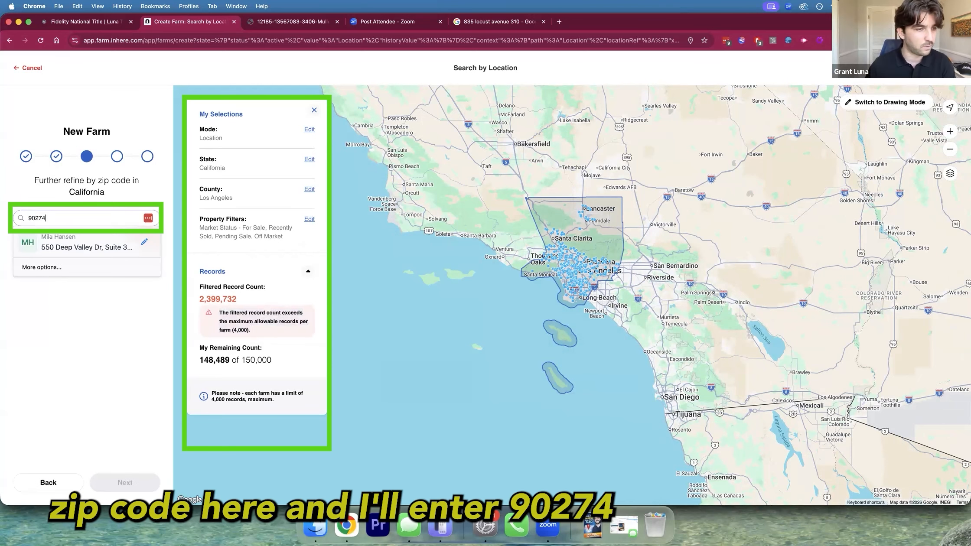
{"action": "left_click", "coordinate": [65, 207]}
{"action": "left_click", "coordinate": [17, 265]}
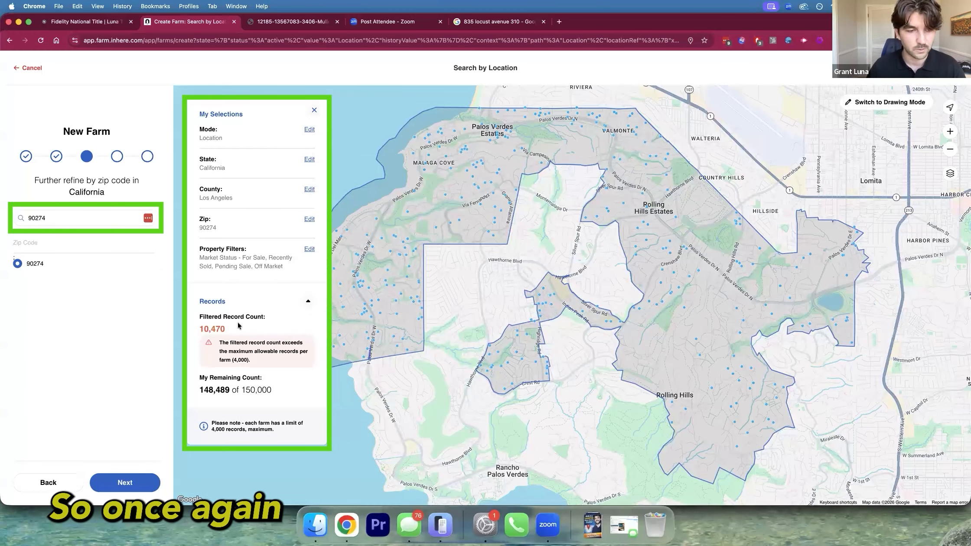
{"action": "double_click", "coordinate": [215, 326]}
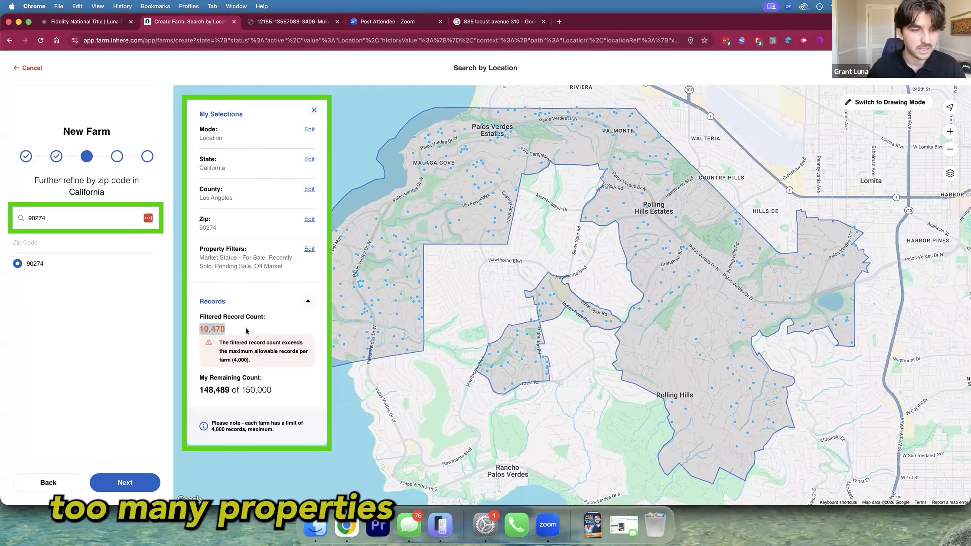
Limit the property types to Single Family, Townhouse and Condominium, and check the filtered record count.
{"action": "left_click", "coordinate": [125, 484]}
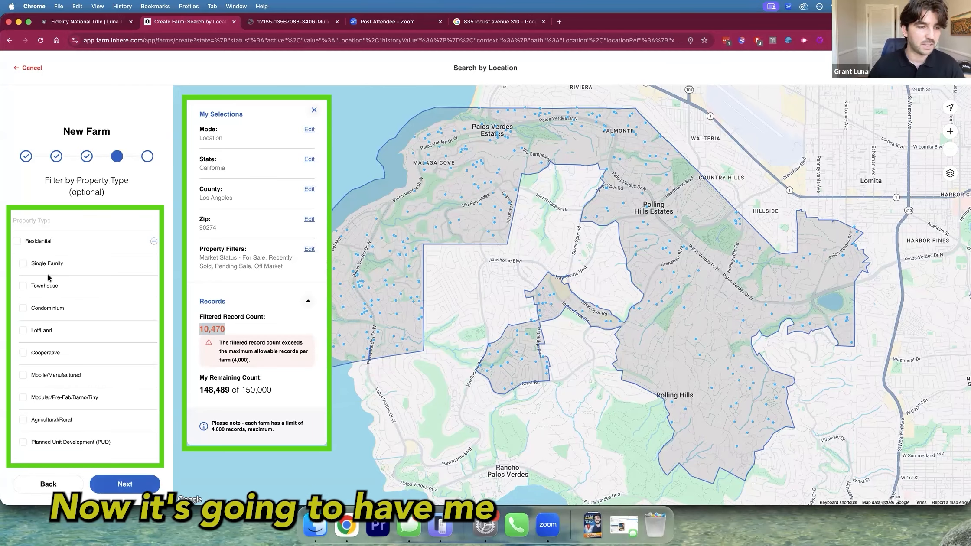
{"action": "left_click", "coordinate": [23, 264]}
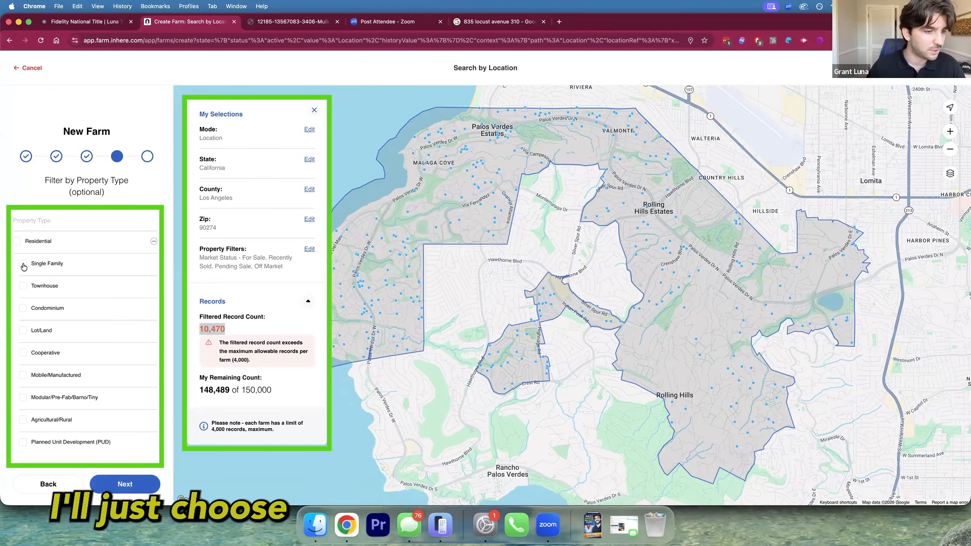
{"action": "left_click", "coordinate": [23, 286]}
{"action": "left_click", "coordinate": [23, 308]}
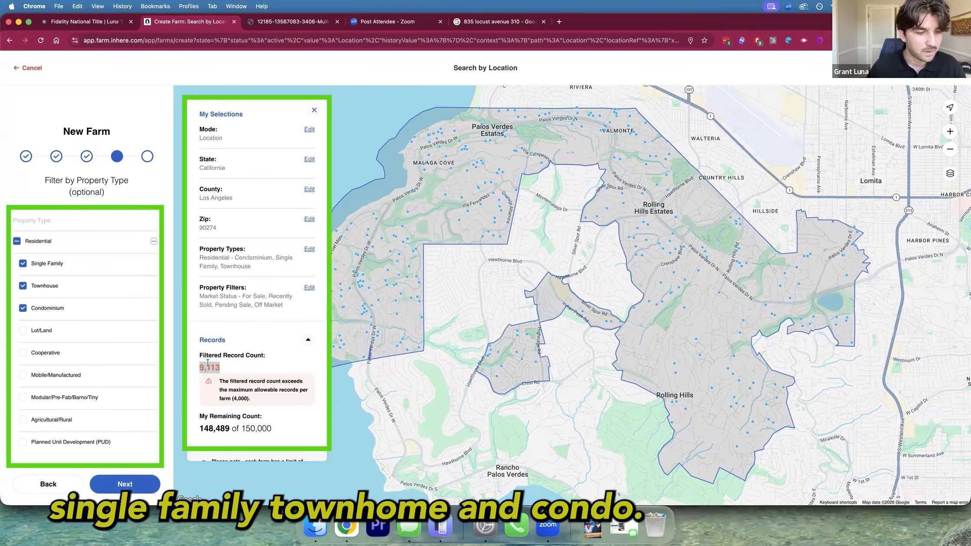
{"action": "double_click", "coordinate": [209, 368]}
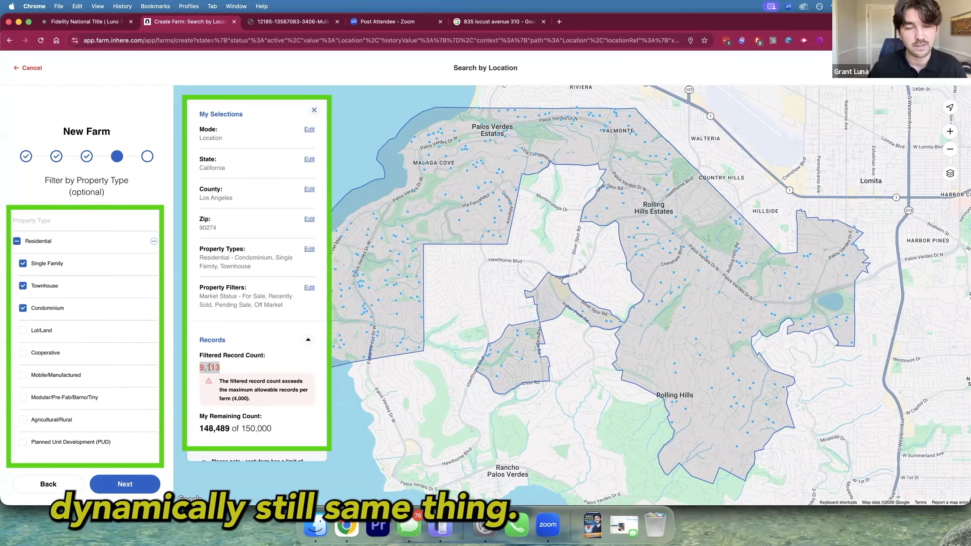
Proceed to the additional filters and include homes with 3 to 5+ bedrooms and 2 to 5+ bathrooms.
{"action": "left_click", "coordinate": [117, 484]}
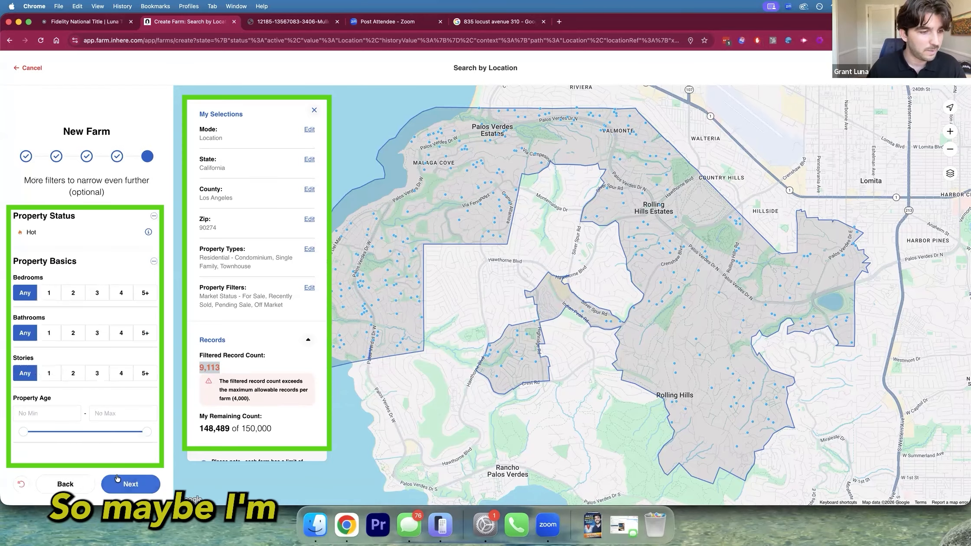
{"action": "left_click", "coordinate": [96, 293]}
{"action": "left_click", "coordinate": [120, 295]}
{"action": "left_click", "coordinate": [147, 295]}
{"action": "left_click", "coordinate": [74, 333]}
{"action": "left_click", "coordinate": [97, 332]}
{"action": "left_click", "coordinate": [145, 332]}
Set the maximum estimated value to $2,030,000 and review the updated selections and filtered record count.
{"action": "scroll", "coordinate": [85, 382], "scroll_direction": "down", "scroll_amount": 3}
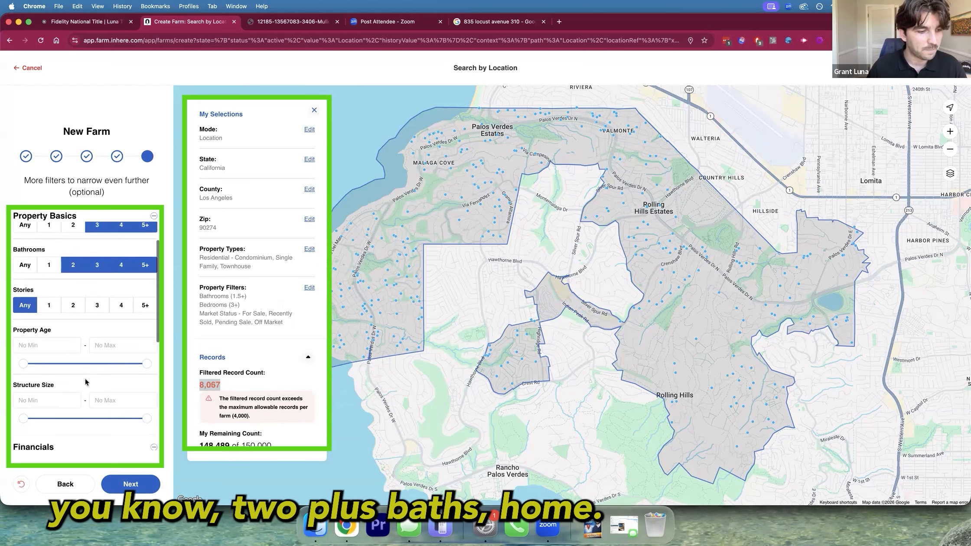
{"action": "scroll", "coordinate": [86, 382], "scroll_direction": "down", "scroll_amount": 4}
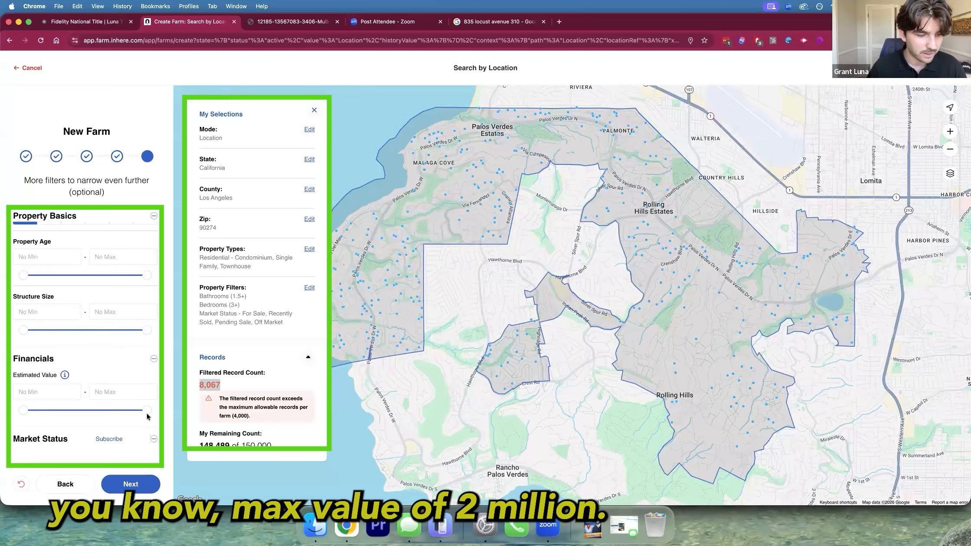
{"action": "left_click_drag", "start_coordinate": [145, 411], "coordinate": [47, 411]}
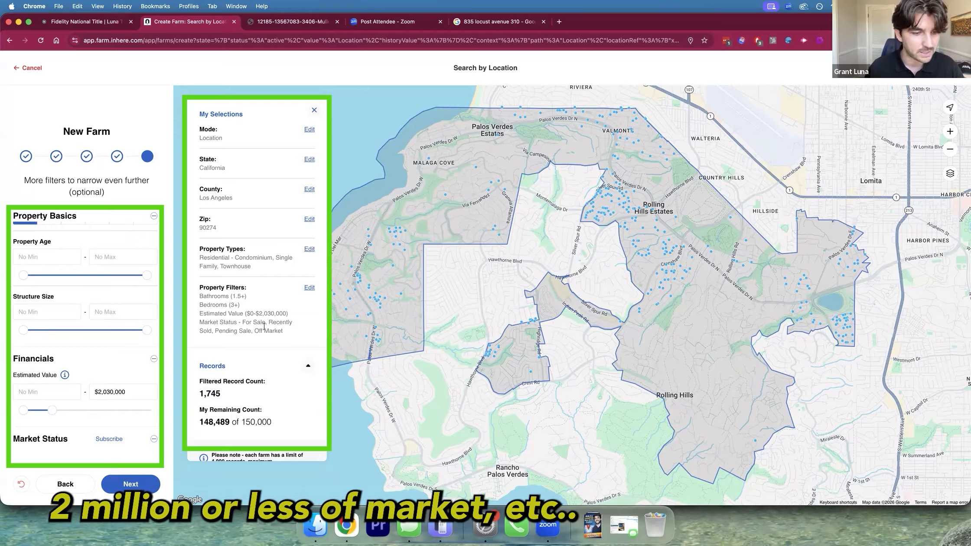
{"action": "scroll", "coordinate": [240, 330], "scroll_direction": "down", "scroll_amount": 1}
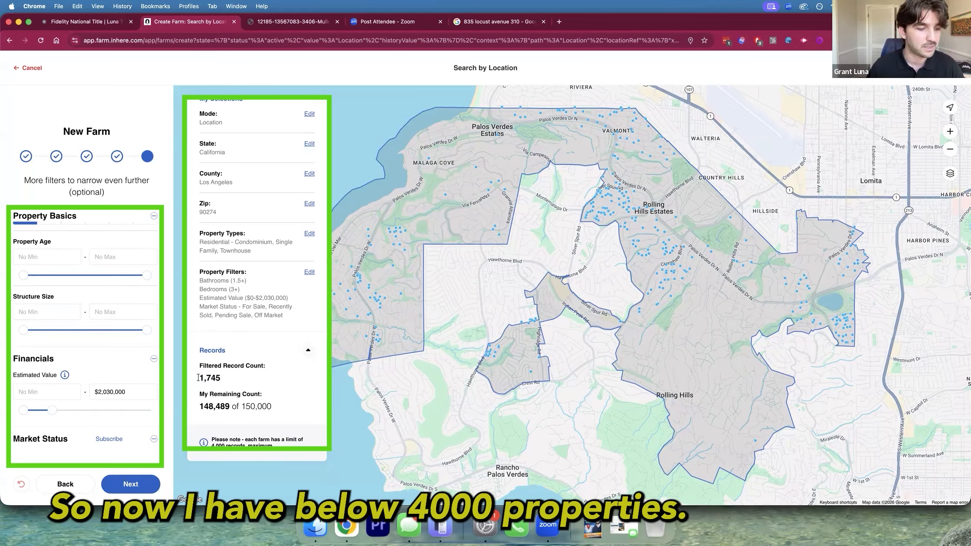
Finish the filters, name the farm "90274 Client Farm" and create it.
{"action": "left_click", "coordinate": [123, 485]}
{"action": "left_click", "coordinate": [78, 210]}
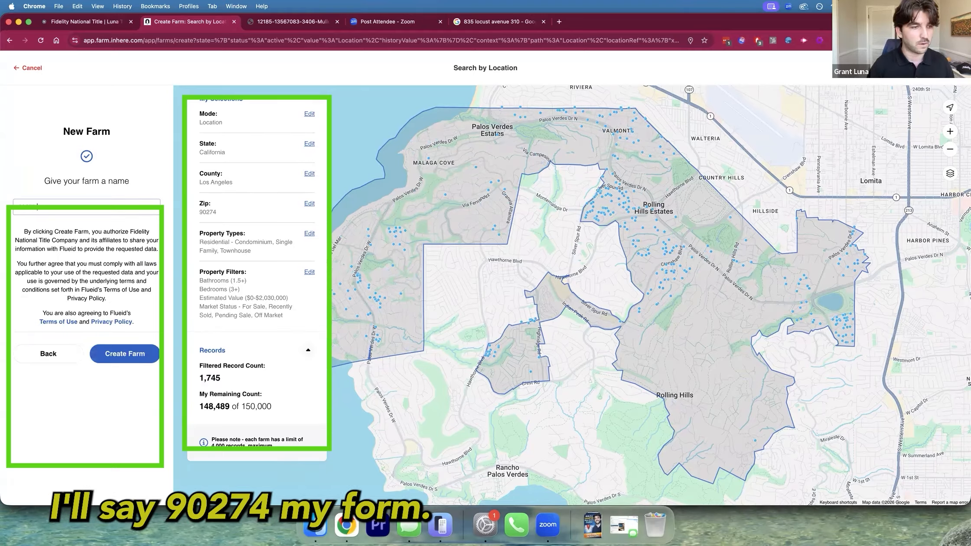
{"action": "key", "text": "Return"}
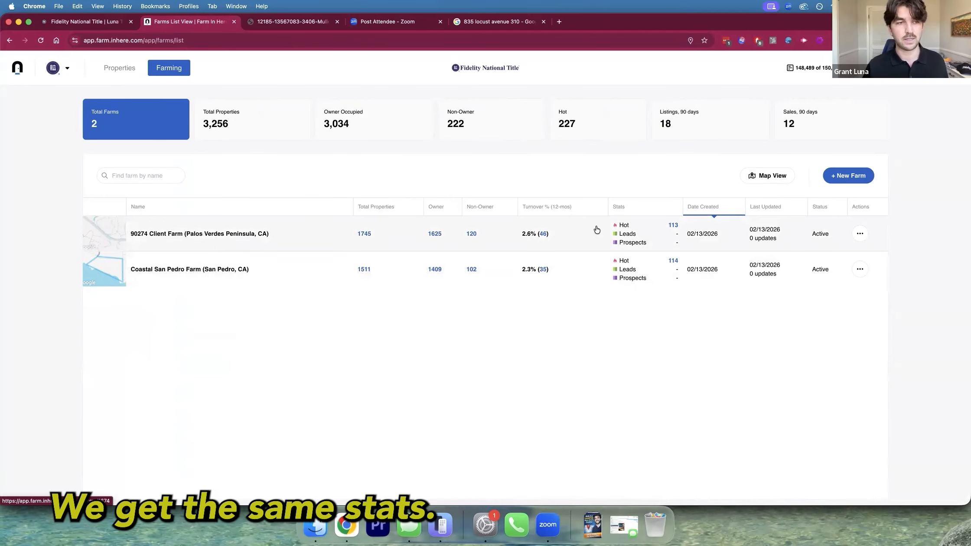
Show the created farms on the map instead of in the list.
{"action": "left_click", "coordinate": [770, 175]}
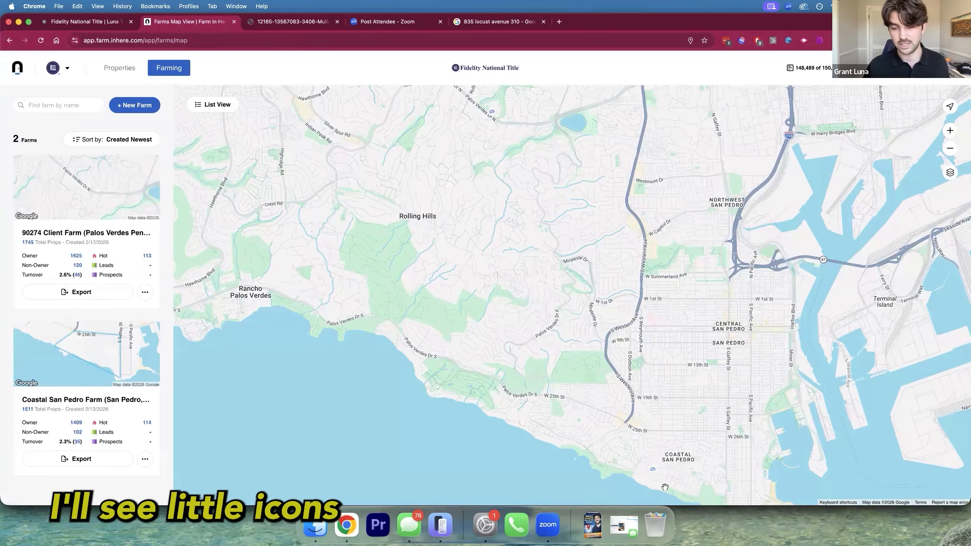
View the Coastal San Pedro Farm's summary from its map marker and locate the 90274 Client Farm in Palos Verdes.
{"action": "left_click_drag", "start_coordinate": [664, 481], "coordinate": [632, 406]}
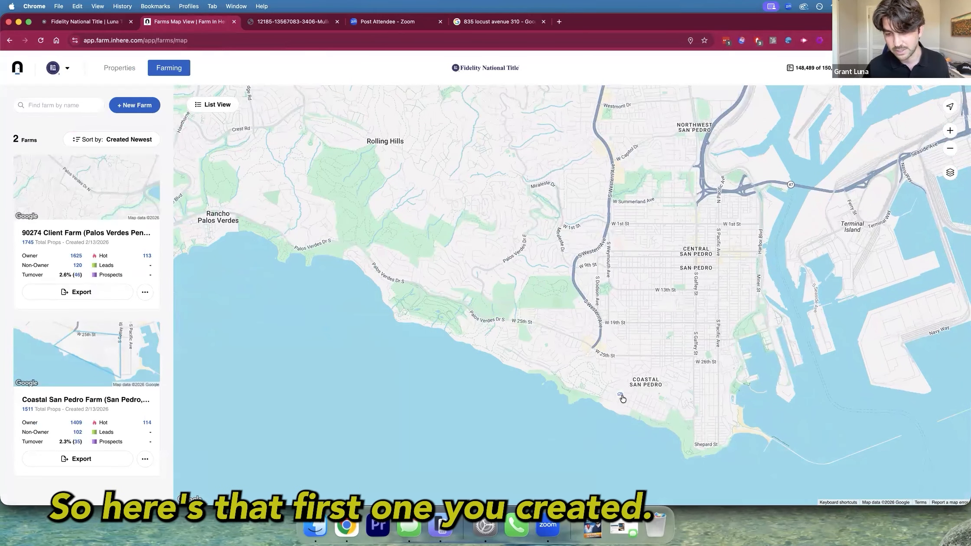
{"action": "left_click", "coordinate": [621, 396]}
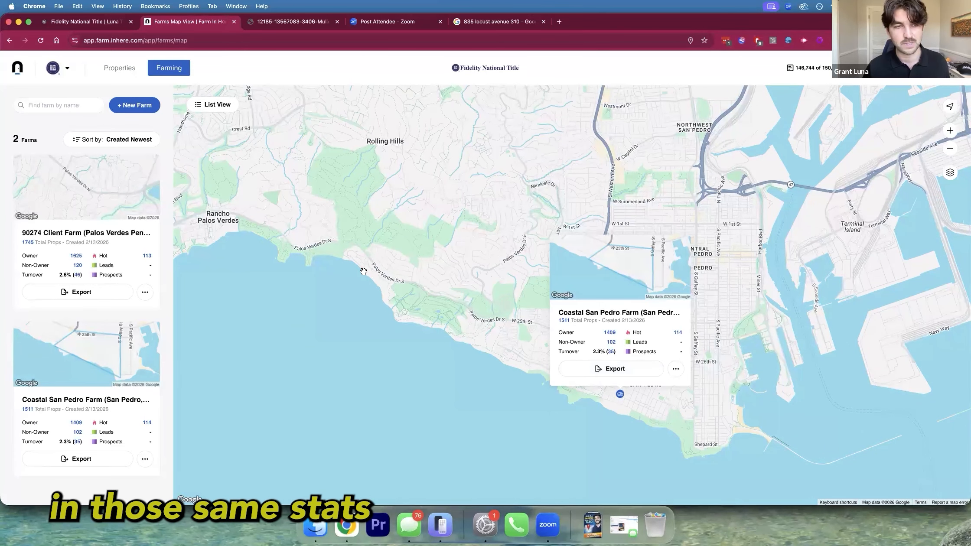
{"action": "scroll", "coordinate": [499, 251], "scroll_direction": "down", "scroll_amount": 5}
{"action": "scroll", "coordinate": [499, 251], "scroll_direction": "down", "scroll_amount": 4}
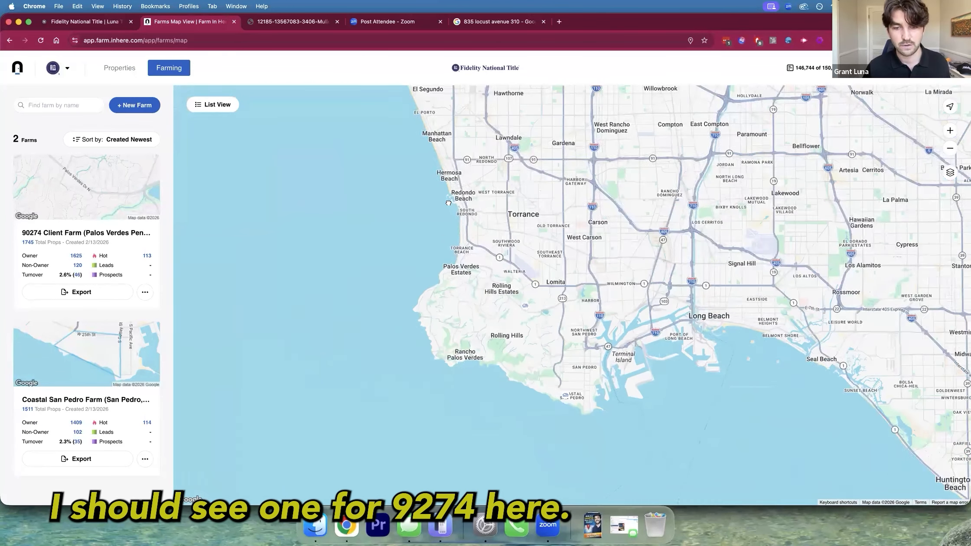
{"action": "left_click_drag", "start_coordinate": [518, 303], "coordinate": [461, 249]}
{"action": "scroll", "coordinate": [462, 250], "scroll_direction": "up", "scroll_amount": 4}
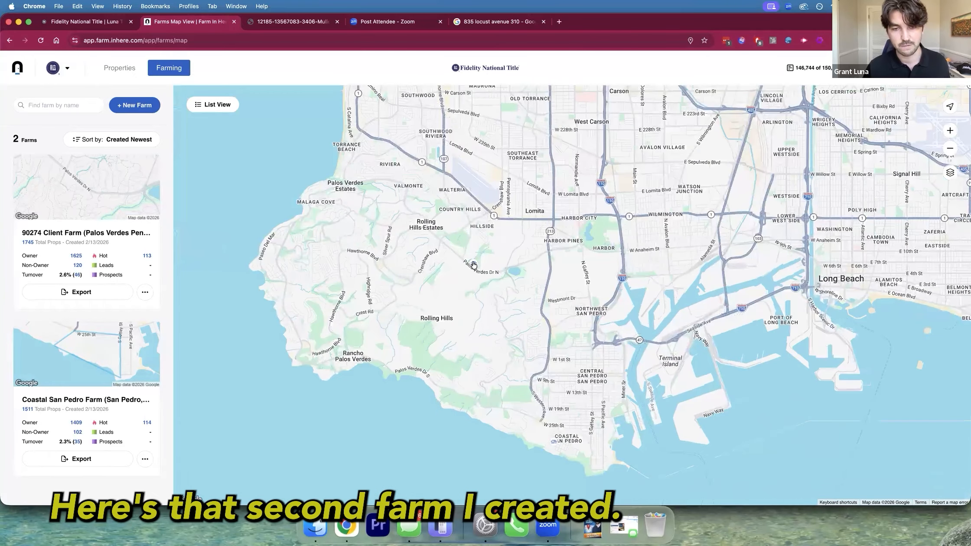
Open the Coastal San Pedro Farm and show its properties on the map instead of in the list.
{"action": "left_click", "coordinate": [201, 106]}
{"action": "left_click", "coordinate": [773, 171]}
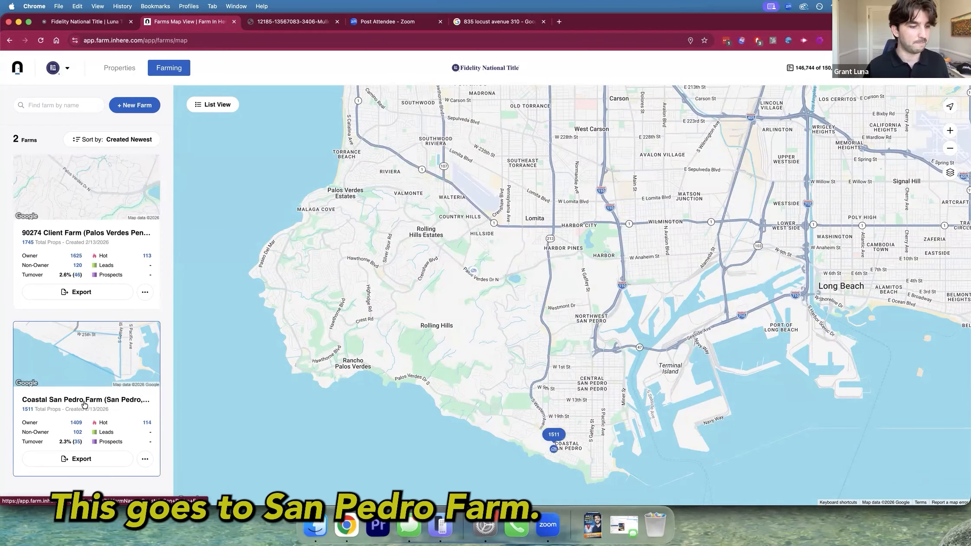
{"action": "left_click", "coordinate": [61, 400]}
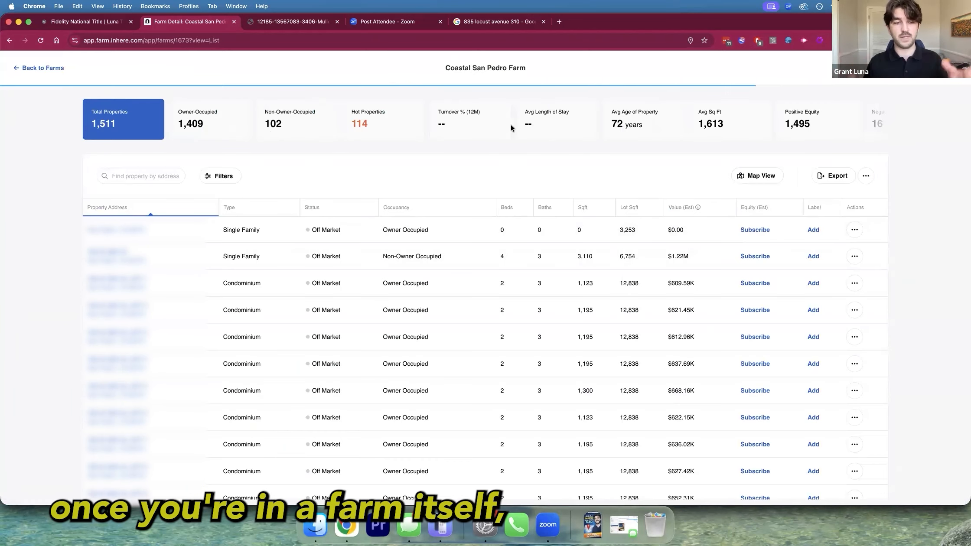
{"action": "scroll", "coordinate": [274, 340], "scroll_direction": "down", "scroll_amount": 1}
{"action": "scroll", "coordinate": [274, 339], "scroll_direction": "up", "scroll_amount": 1}
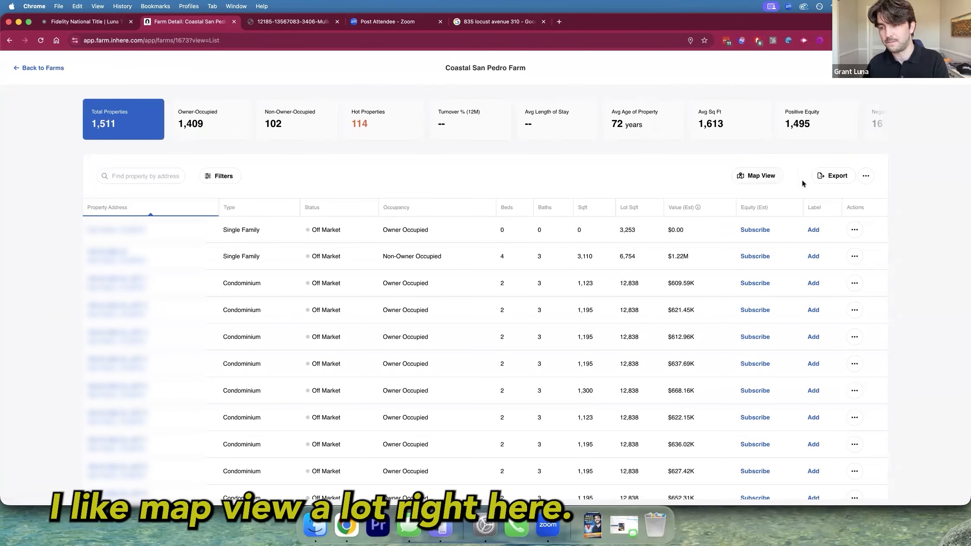
{"action": "left_click", "coordinate": [762, 176]}
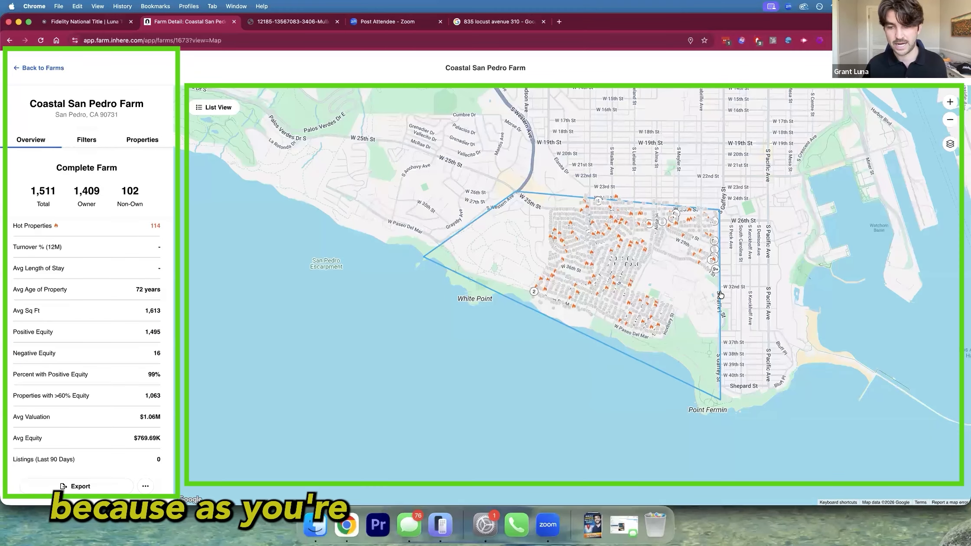
{"action": "scroll", "coordinate": [759, 282], "scroll_direction": "up", "scroll_amount": 3}
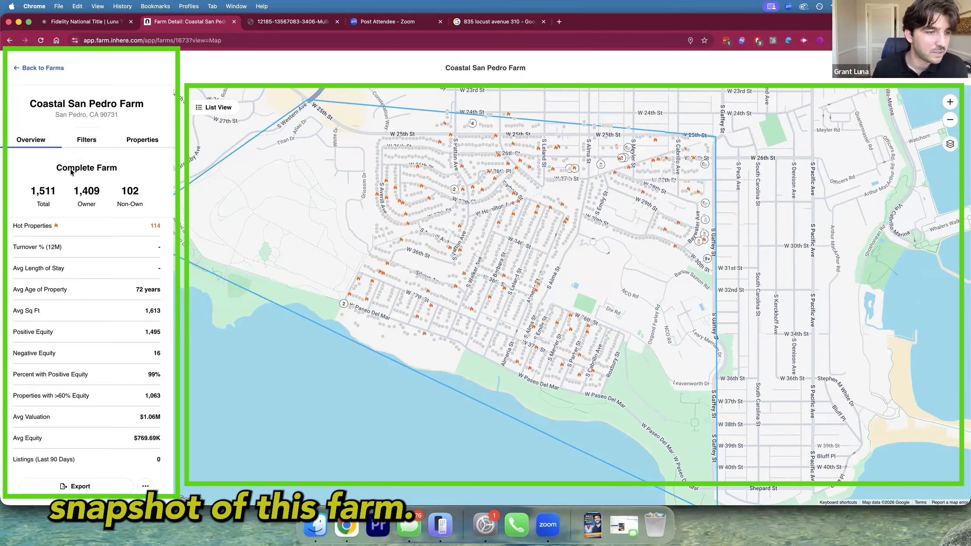
Review the farm overview's total, owner-occupied and non-owner property counts and its turnover figure.
{"action": "double_click", "coordinate": [42, 191]}
{"action": "double_click", "coordinate": [88, 191]}
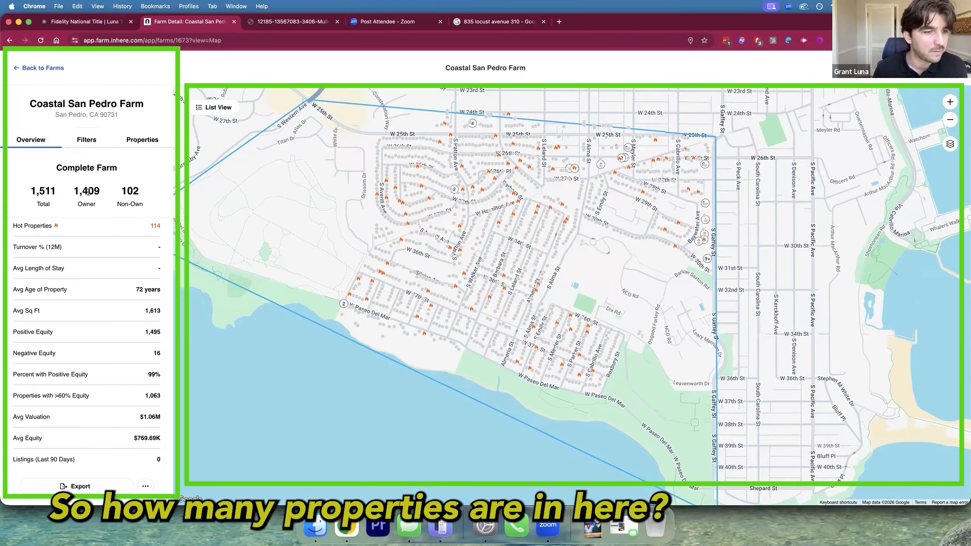
{"action": "double_click", "coordinate": [132, 190]}
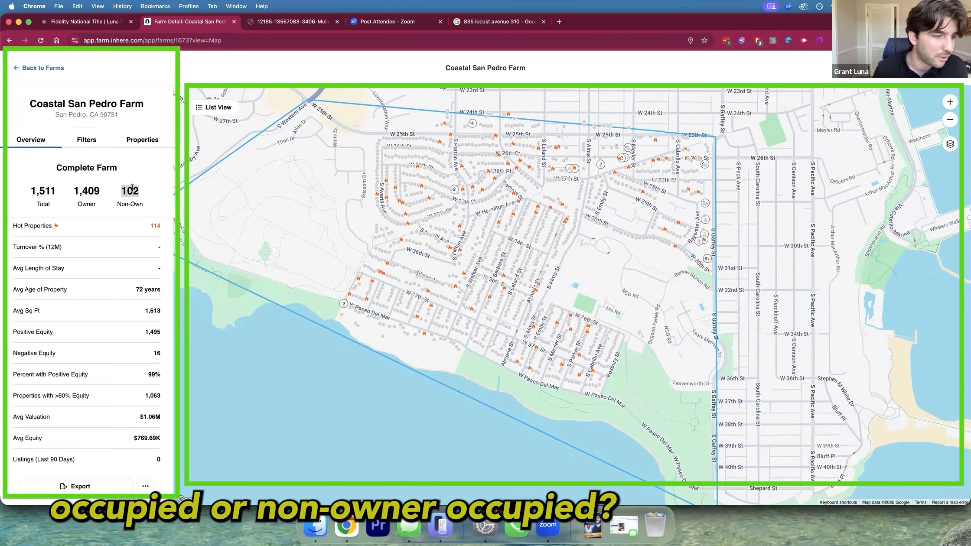
{"action": "left_click", "coordinate": [45, 250]}
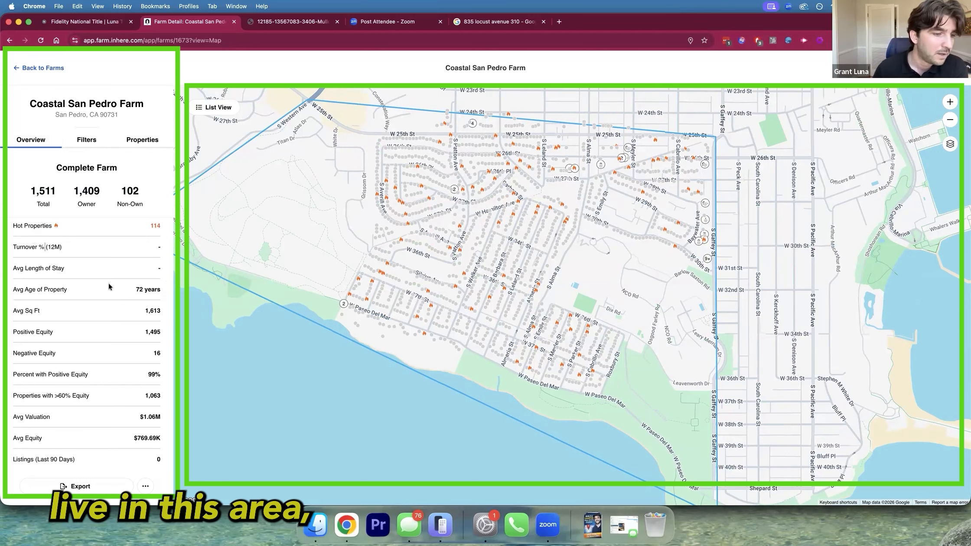
Examine the farm's remaining overview statistics, including average property age, positive and negative equity, valuation, and recent sales.
{"action": "scroll", "coordinate": [108, 285], "scroll_direction": "down", "scroll_amount": 2}
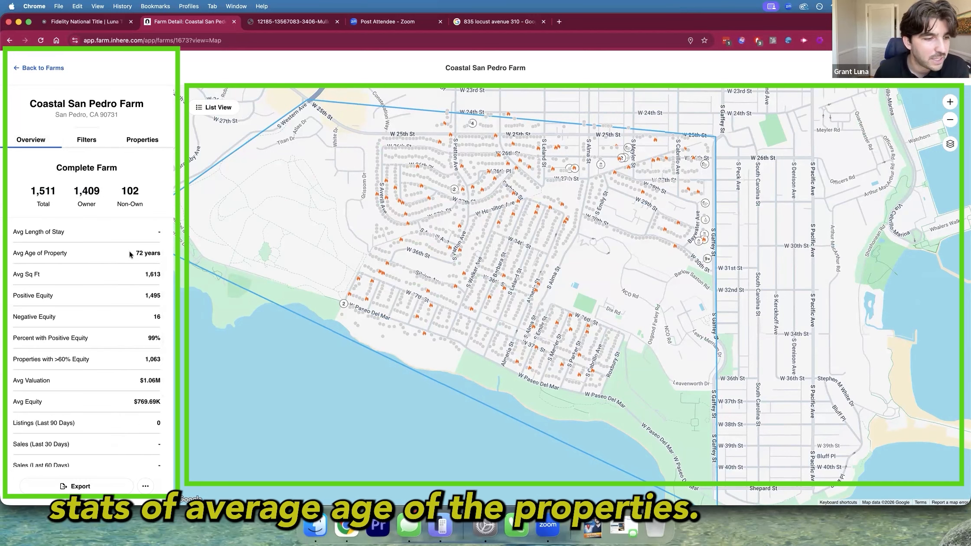
{"action": "triple_click", "coordinate": [52, 297]}
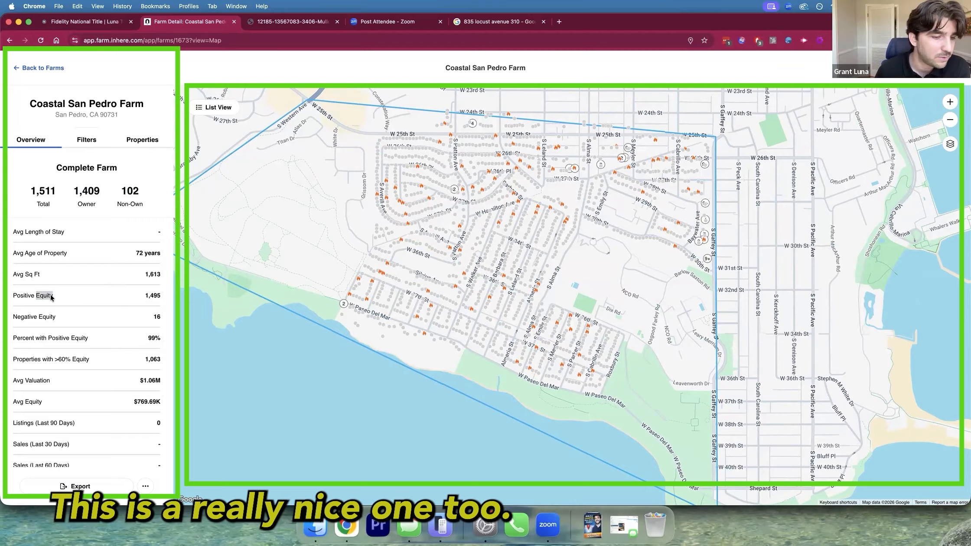
{"action": "left_click", "coordinate": [153, 296]}
{"action": "double_click", "coordinate": [153, 296]}
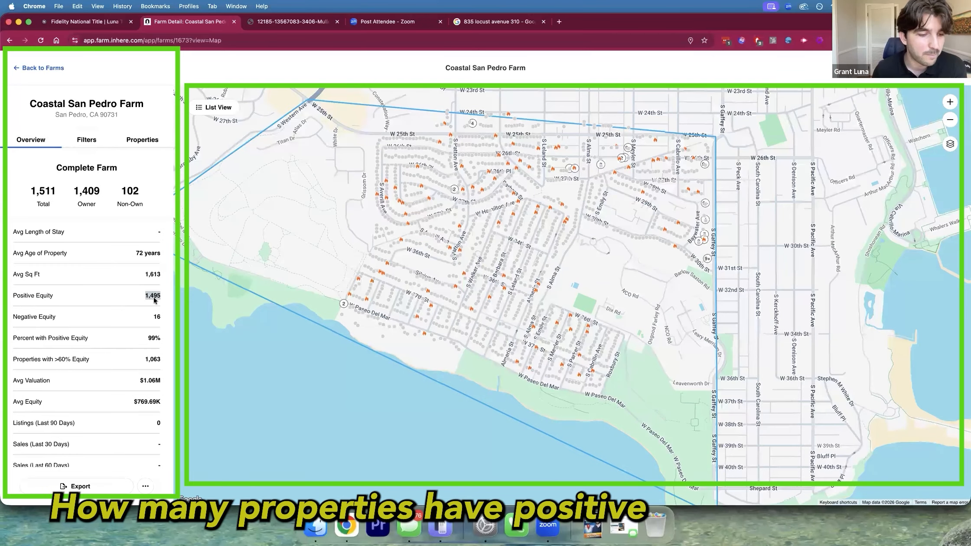
{"action": "left_click", "coordinate": [157, 321]}
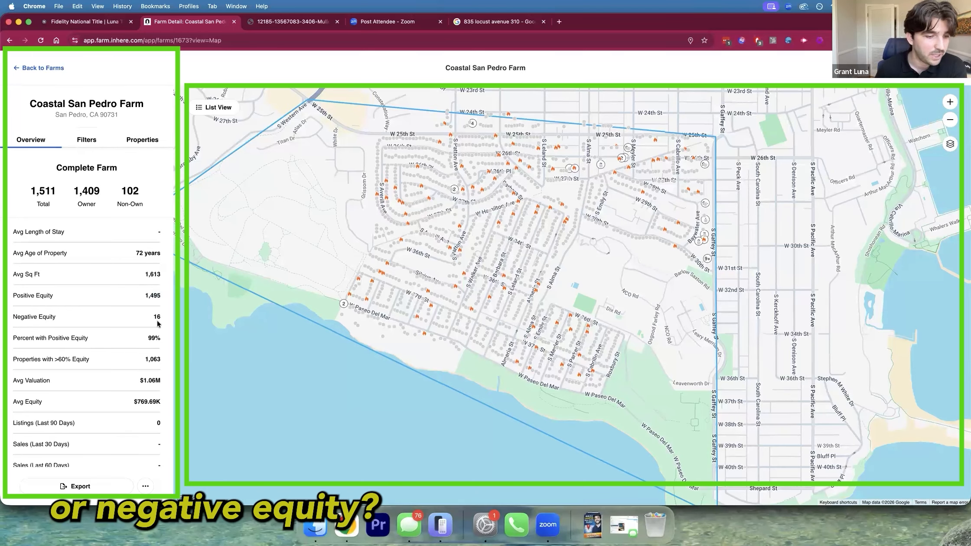
{"action": "scroll", "coordinate": [121, 295], "scroll_direction": "down", "scroll_amount": 4}
{"action": "scroll", "coordinate": [120, 294], "scroll_direction": "down", "scroll_amount": 2}
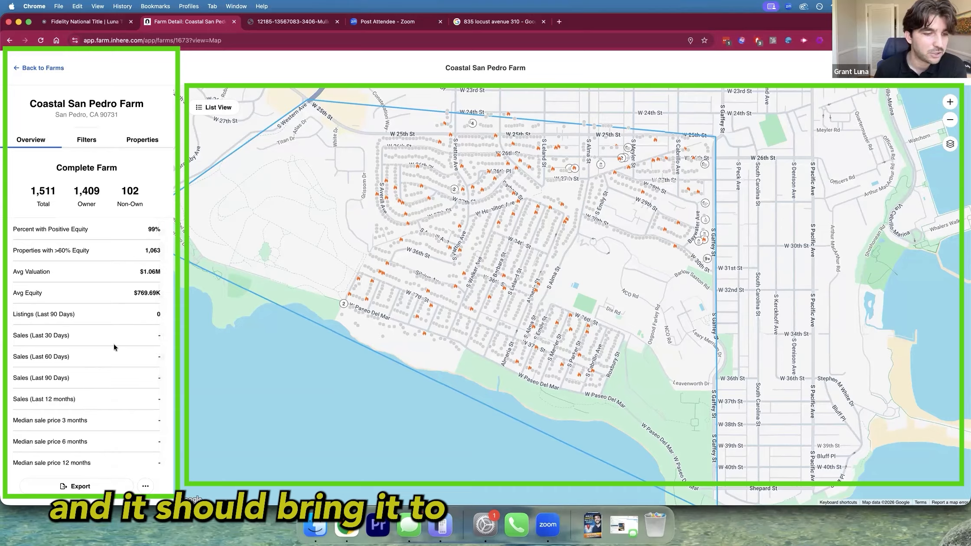
{"action": "scroll", "coordinate": [123, 326], "scroll_direction": "up", "scroll_amount": 8}
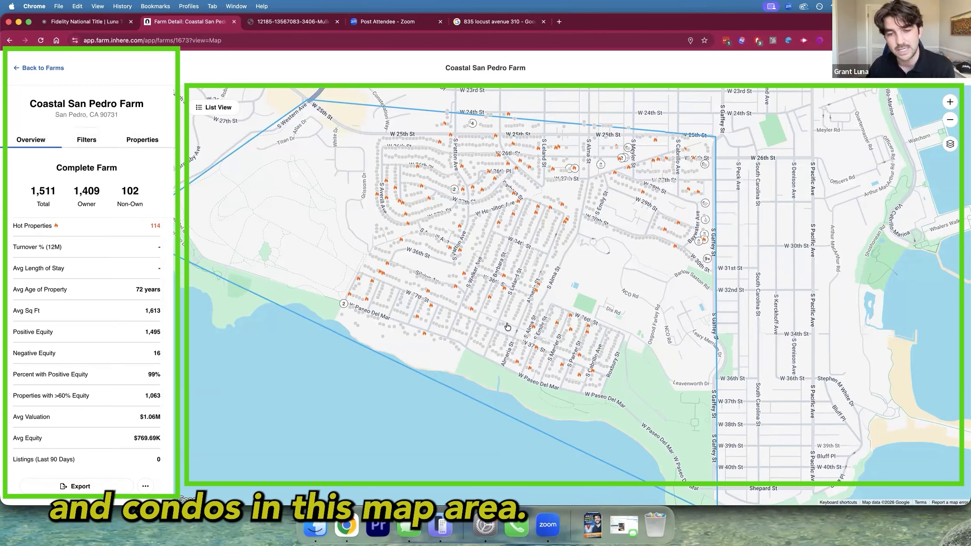
Apply the Non-Owner Occupied preset filter to the Coastal San Pedro Farm.
{"action": "left_click", "coordinate": [86, 140]}
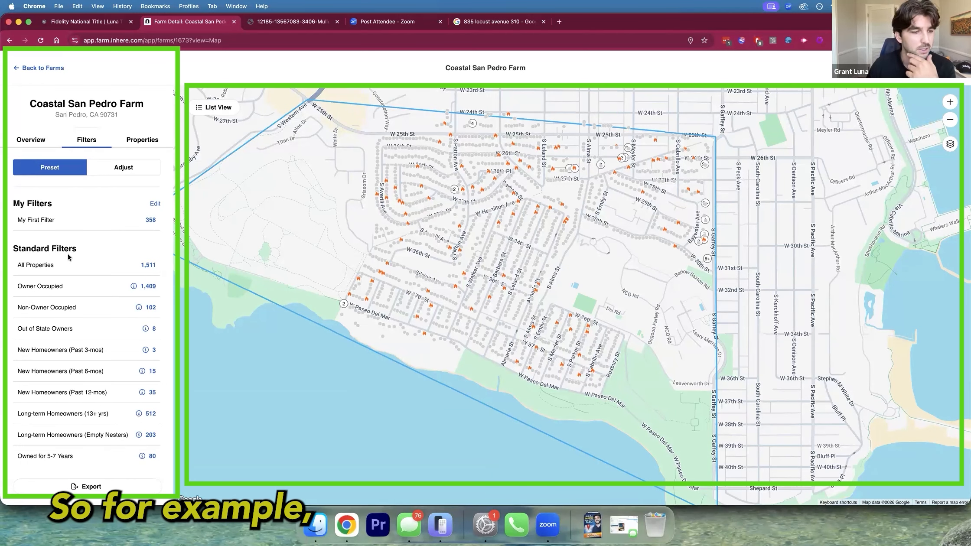
{"action": "scroll", "coordinate": [71, 267], "scroll_direction": "down", "scroll_amount": 2}
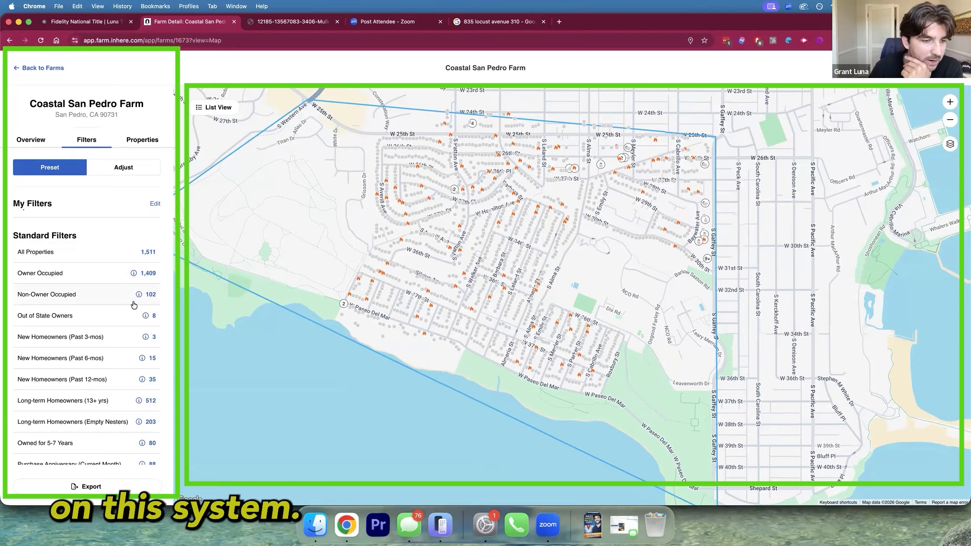
{"action": "mouse_move", "coordinate": [139, 295]}
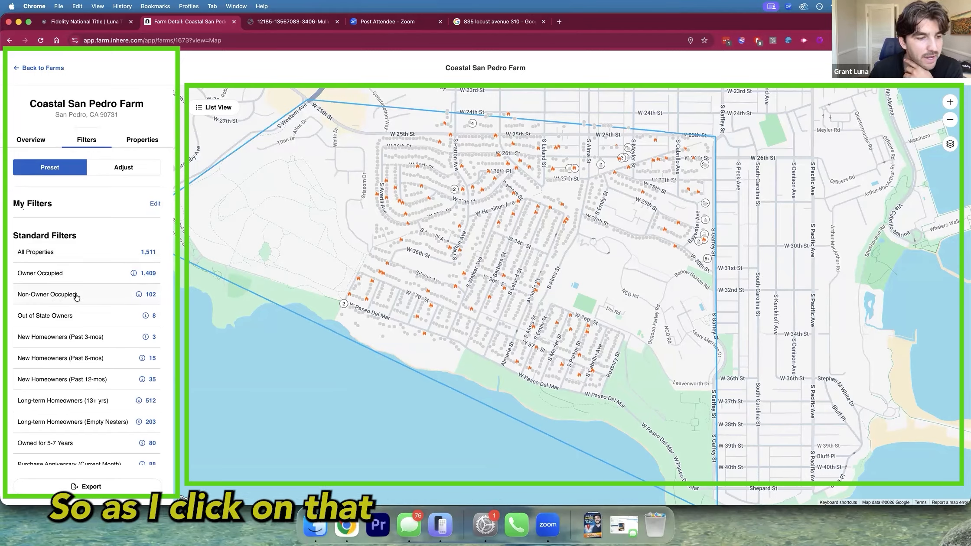
{"action": "left_click", "coordinate": [87, 298]}
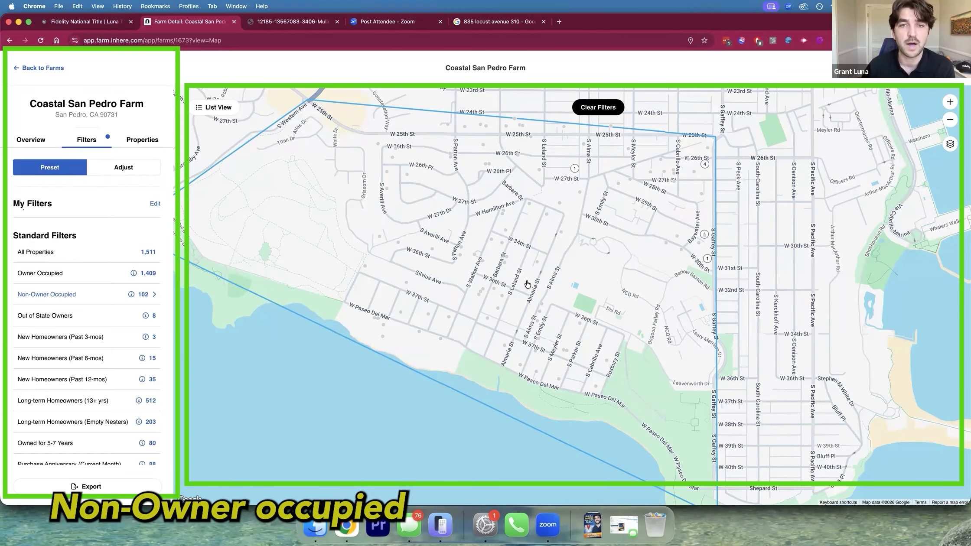
Browse the property cards of the non-owner-occupied homes, and clear the farm's filter.
{"action": "left_click", "coordinate": [142, 140]}
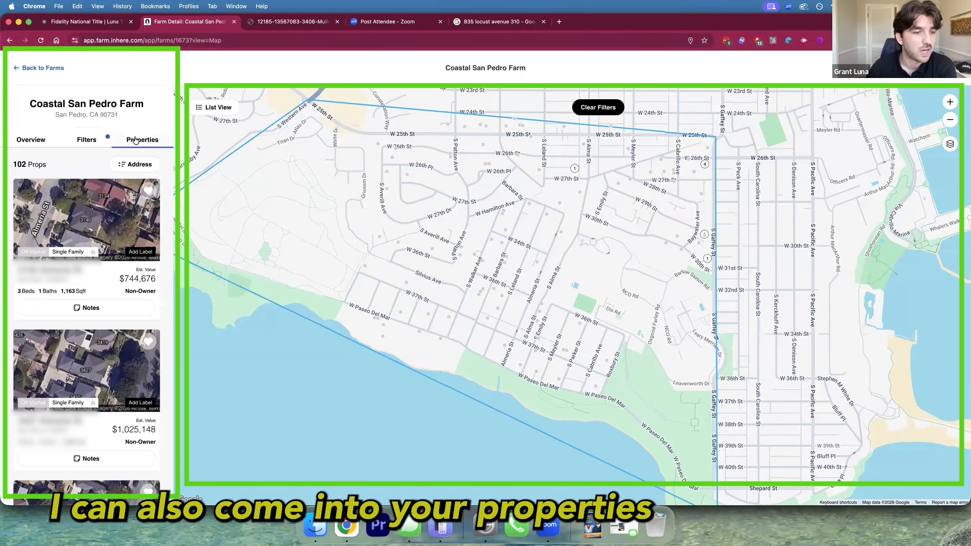
{"action": "scroll", "coordinate": [85, 257], "scroll_direction": "down", "scroll_amount": 3}
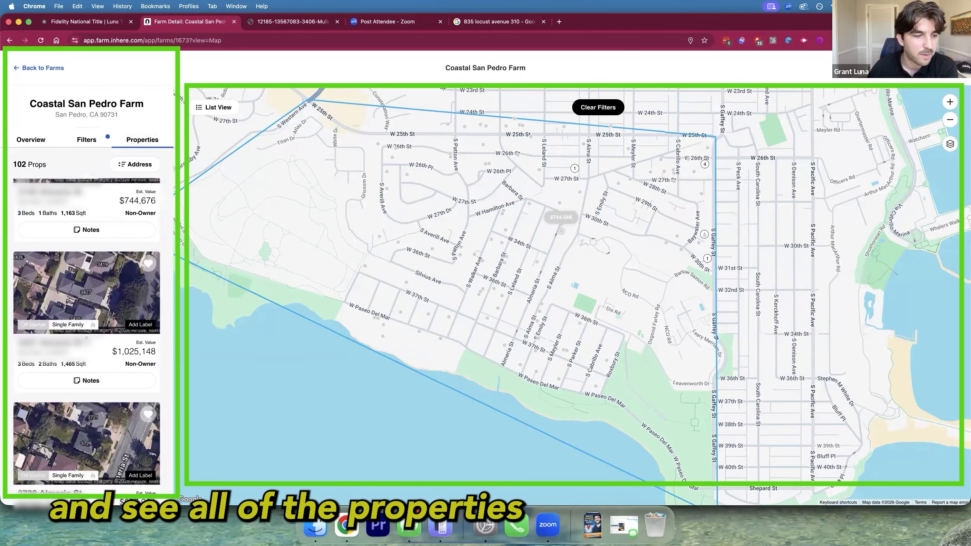
{"action": "scroll", "coordinate": [81, 295], "scroll_direction": "down", "scroll_amount": 3}
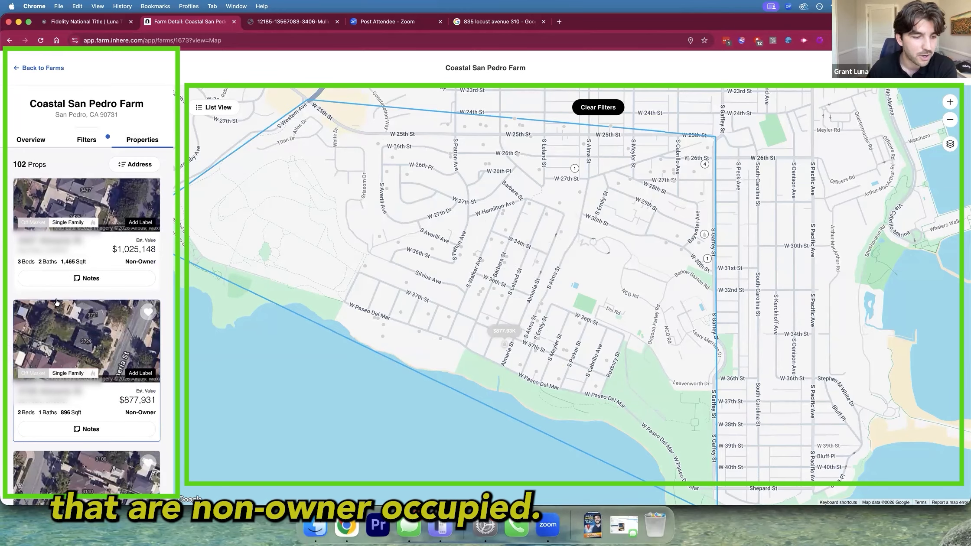
{"action": "scroll", "coordinate": [63, 315], "scroll_direction": "down", "scroll_amount": 1}
{"action": "scroll", "coordinate": [84, 298], "scroll_direction": "down", "scroll_amount": 4}
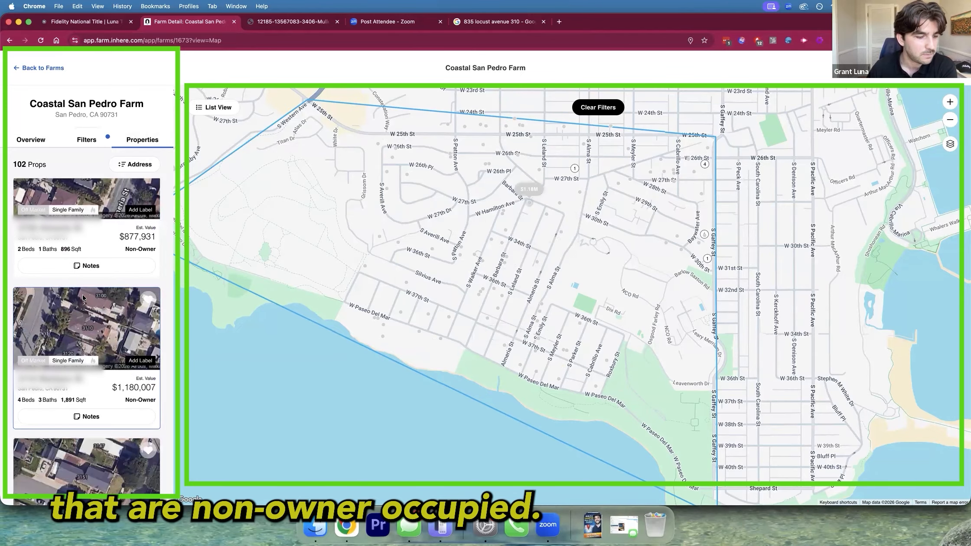
{"action": "scroll", "coordinate": [82, 297], "scroll_direction": "down", "scroll_amount": 10}
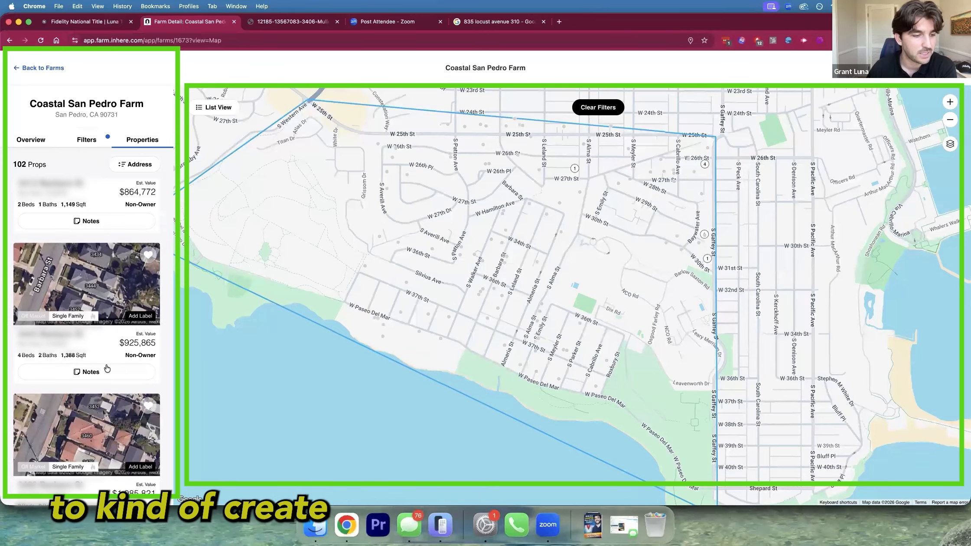
{"action": "scroll", "coordinate": [107, 368], "scroll_direction": "down", "scroll_amount": 5}
{"action": "scroll", "coordinate": [126, 286], "scroll_direction": "down", "scroll_amount": 5}
{"action": "left_click", "coordinate": [85, 145]}
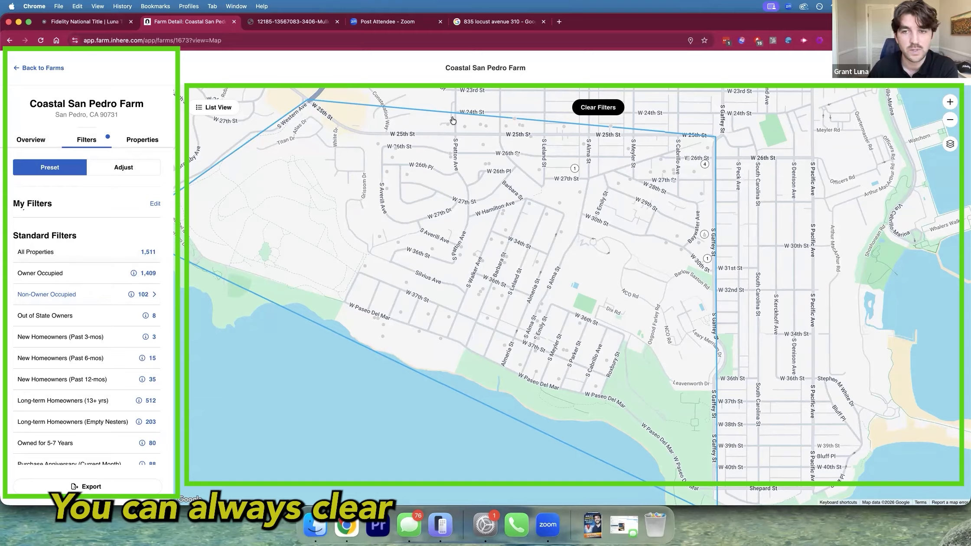
{"action": "left_click", "coordinate": [603, 109]}
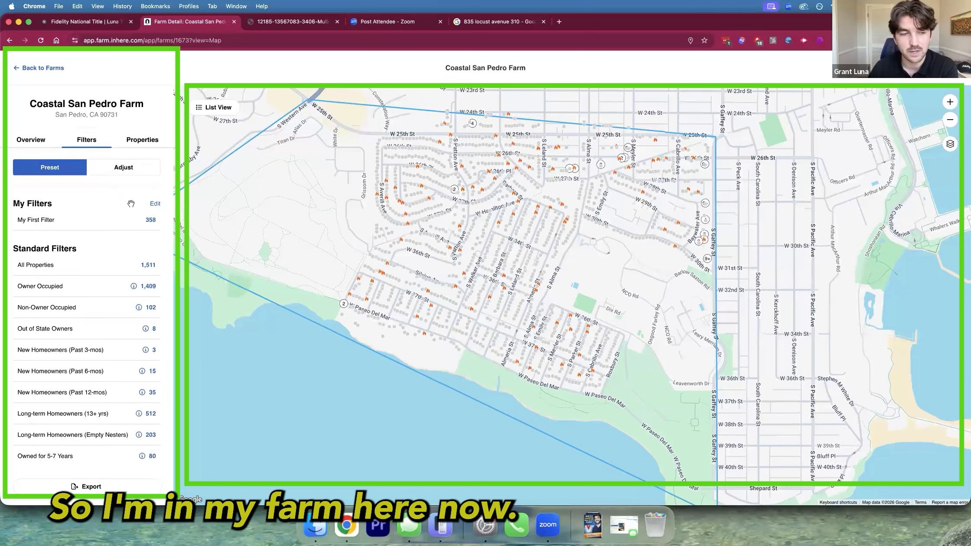
Look through the standard preset filters and apply Purchase Anniversary (Current Month) to the farm.
{"action": "scroll", "coordinate": [109, 299], "scroll_direction": "down", "scroll_amount": 3}
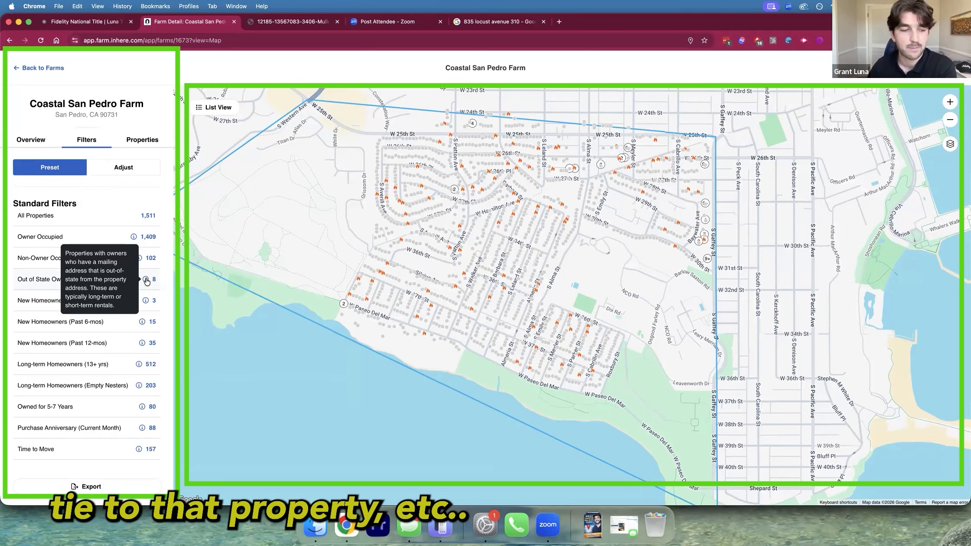
{"action": "scroll", "coordinate": [99, 287], "scroll_direction": "down", "scroll_amount": 3}
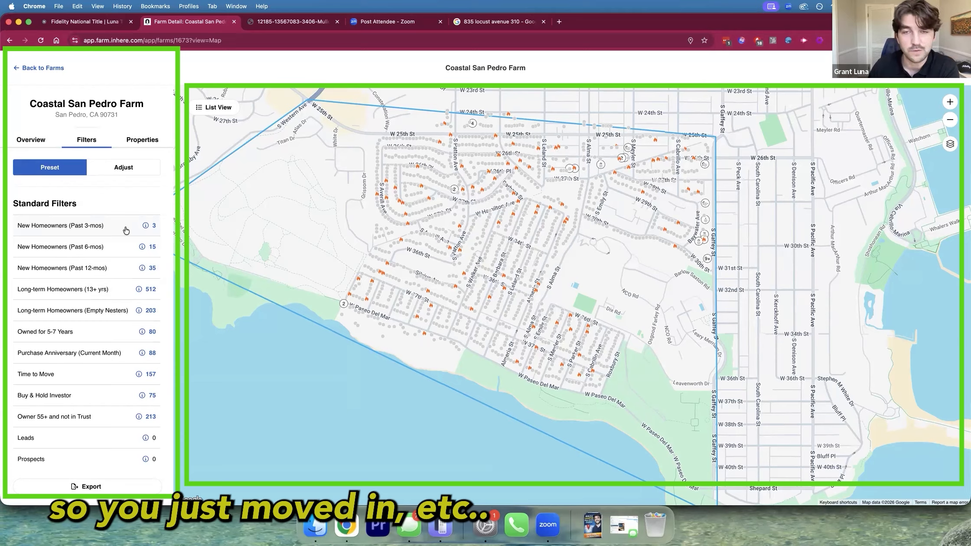
{"action": "scroll", "coordinate": [125, 230], "scroll_direction": "down", "scroll_amount": 1}
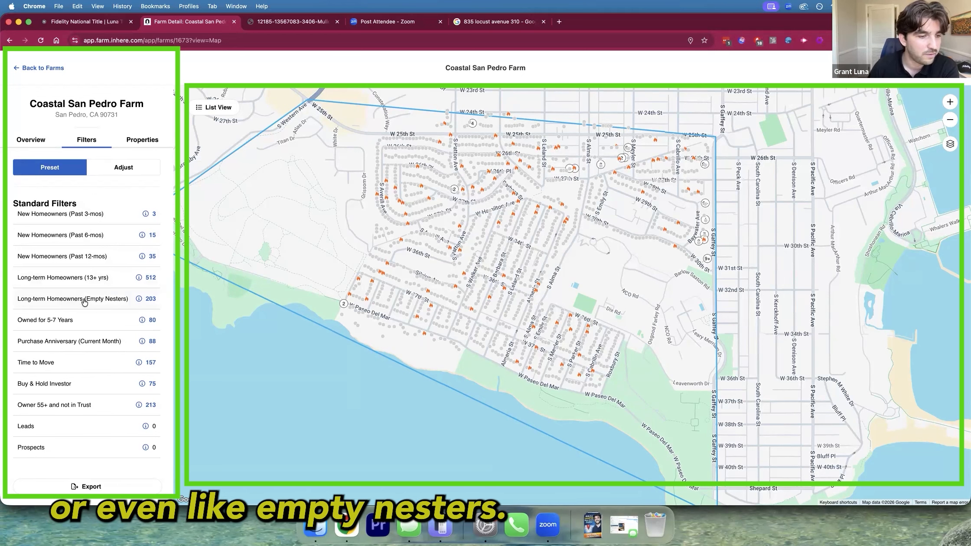
{"action": "mouse_move", "coordinate": [140, 300]}
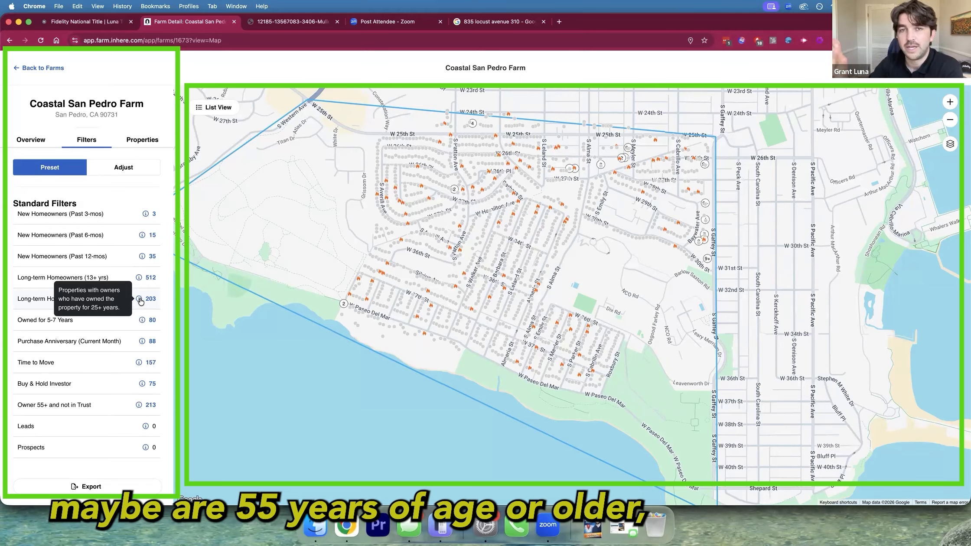
{"action": "scroll", "coordinate": [108, 304], "scroll_direction": "down", "scroll_amount": 3}
{"action": "scroll", "coordinate": [72, 247], "scroll_direction": "down", "scroll_amount": 1}
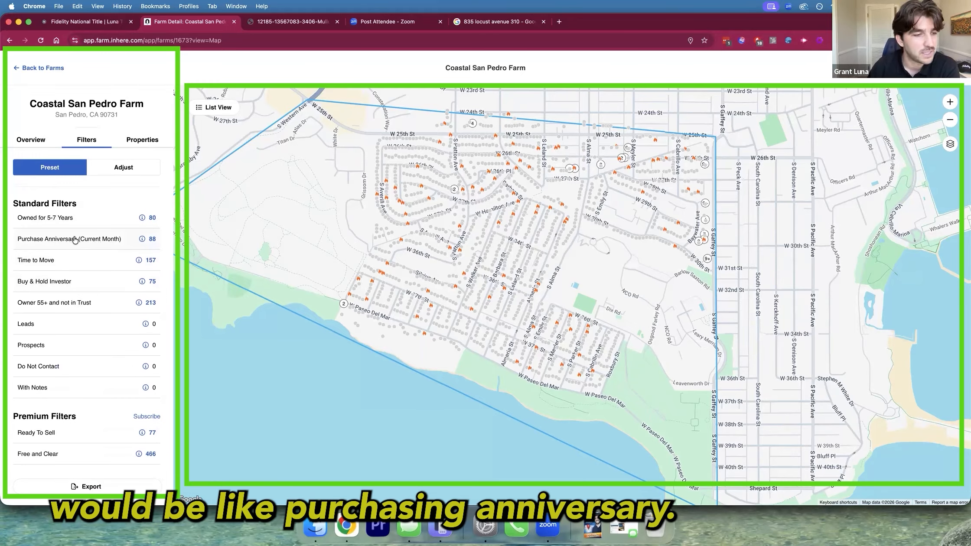
{"action": "left_click", "coordinate": [71, 239]}
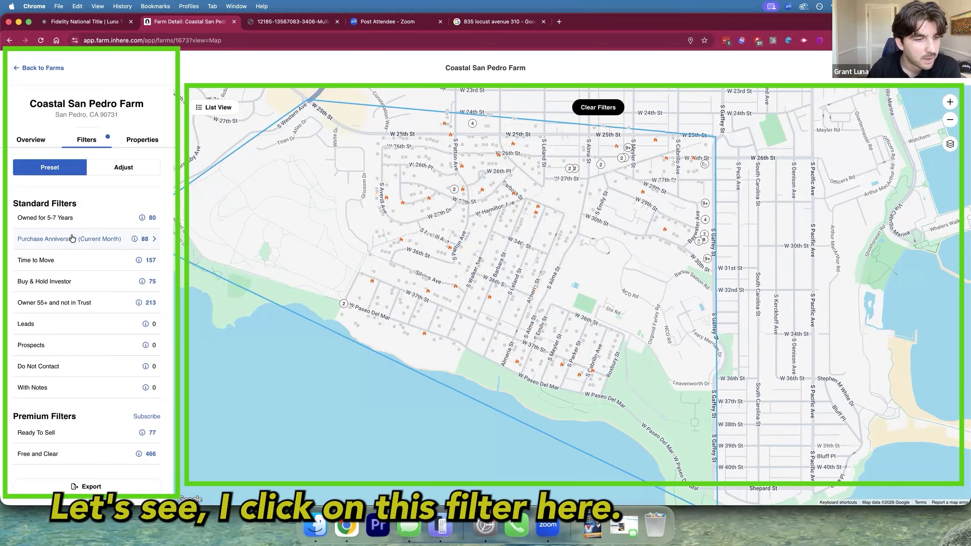
Open the details of a home matching the purchase anniversary filter, examine its ownership and last market sale, and close them.
{"action": "mouse_move", "coordinate": [135, 239]}
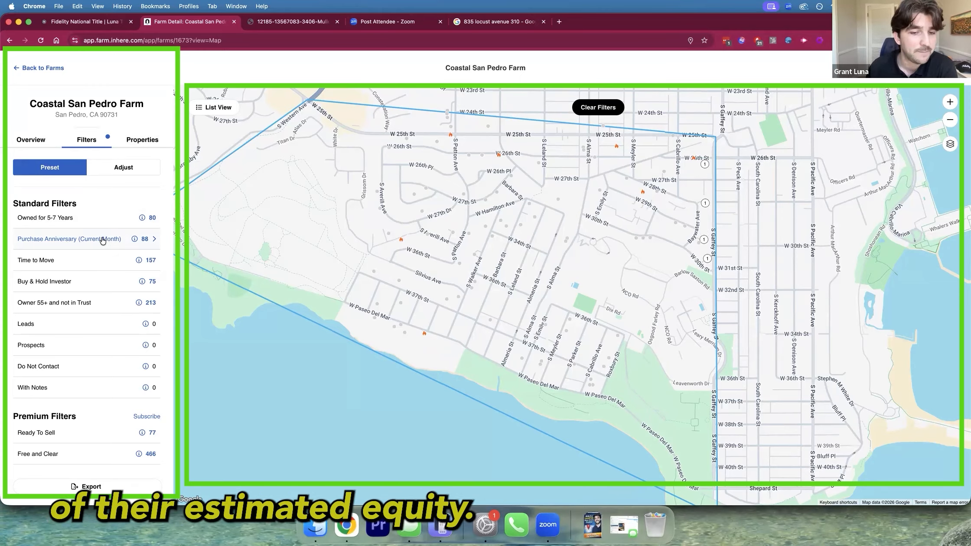
{"action": "left_click", "coordinate": [143, 141]}
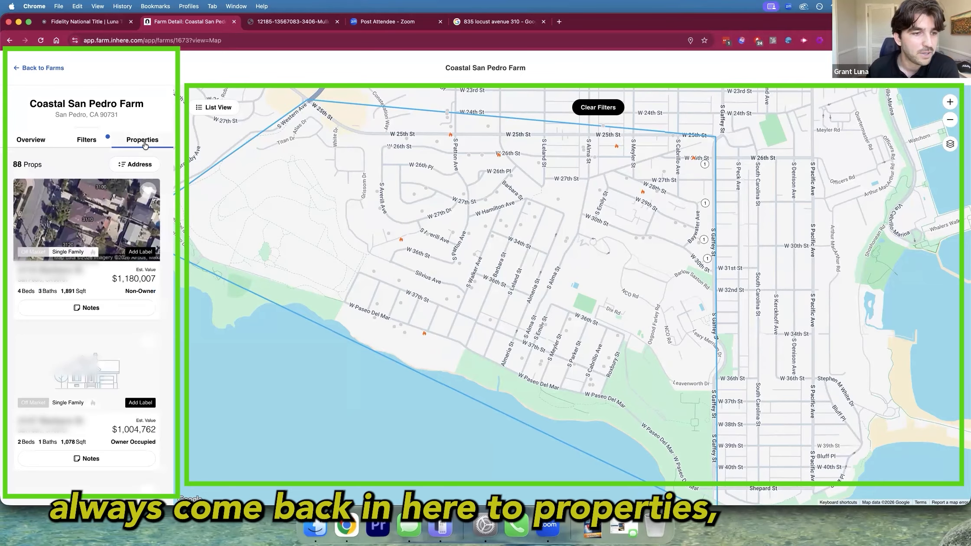
{"action": "scroll", "coordinate": [92, 234], "scroll_direction": "down", "scroll_amount": 3}
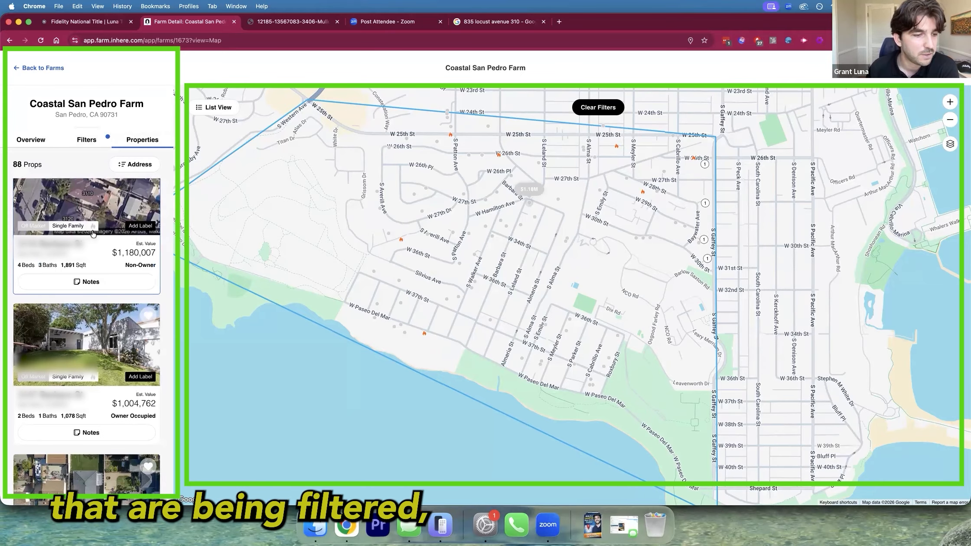
{"action": "scroll", "coordinate": [93, 234], "scroll_direction": "down", "scroll_amount": 3}
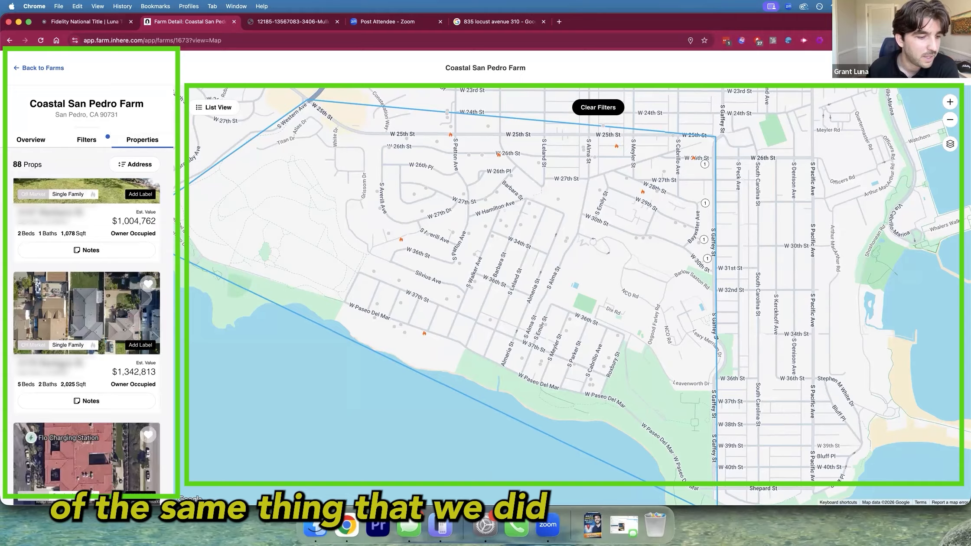
{"action": "left_click", "coordinate": [82, 366]}
{"action": "scroll", "coordinate": [110, 231], "scroll_direction": "down", "scroll_amount": 2}
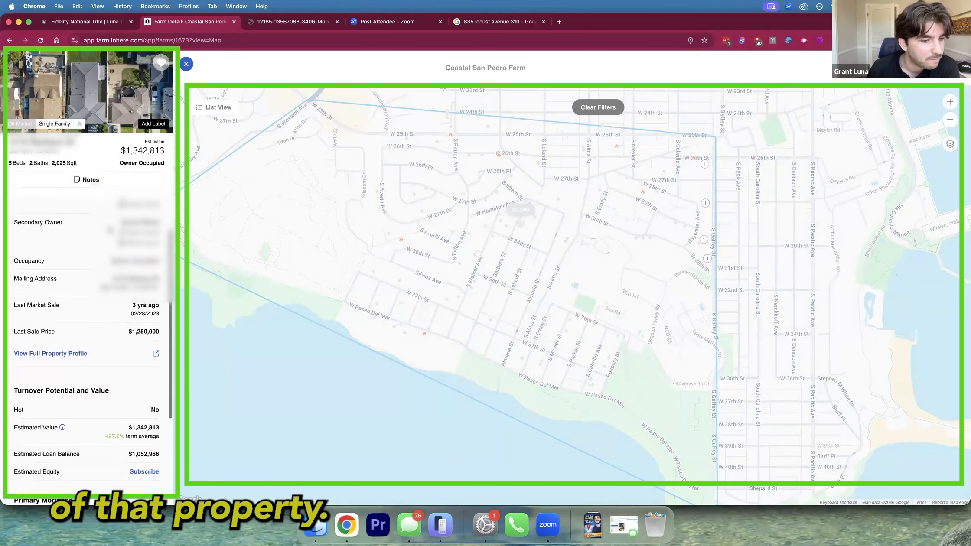
{"action": "scroll", "coordinate": [130, 316], "scroll_direction": "up", "scroll_amount": 1}
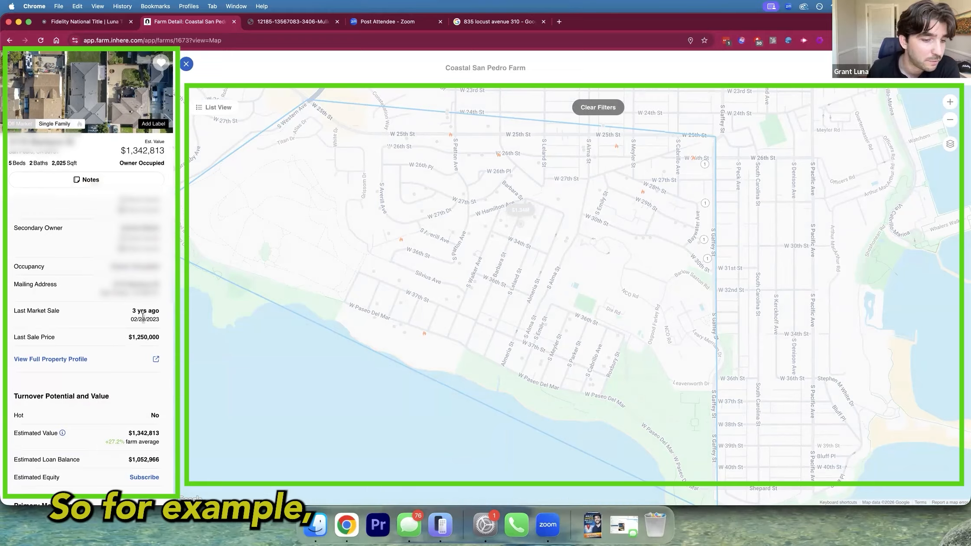
{"action": "scroll", "coordinate": [136, 383], "scroll_direction": "up", "scroll_amount": 2}
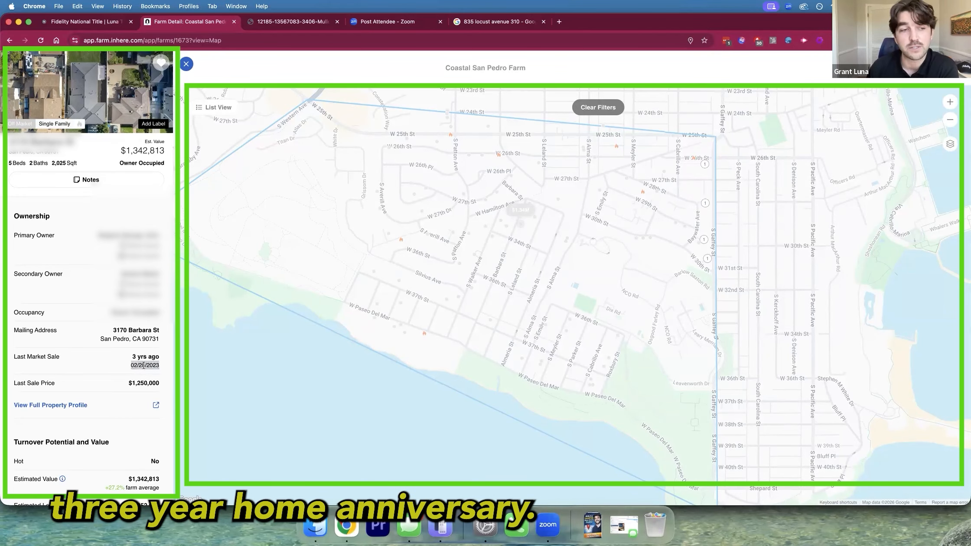
{"action": "left_click", "coordinate": [186, 65]}
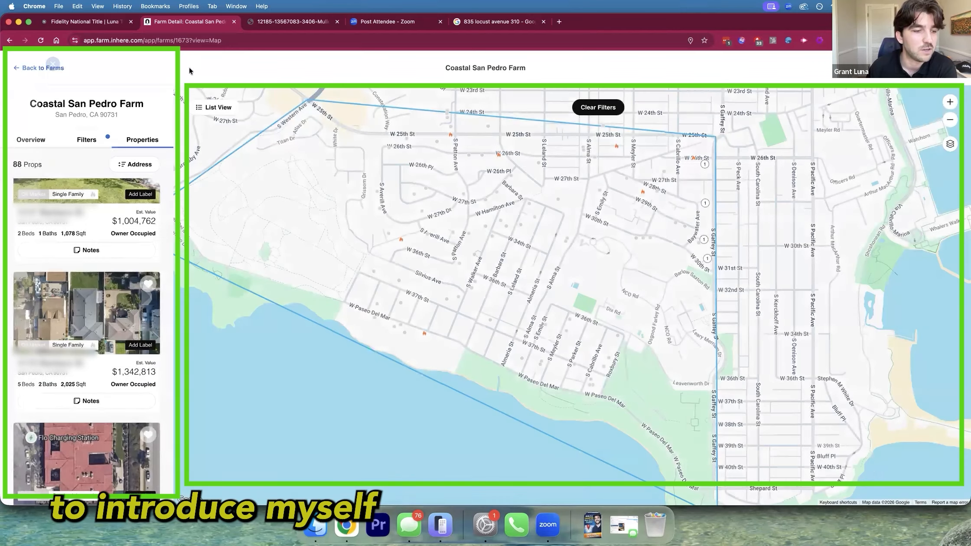
Apply the Time to Move preset filter, clear it to compare against all the farm's properties, and reapply it.
{"action": "left_click", "coordinate": [91, 139]}
{"action": "scroll", "coordinate": [61, 304], "scroll_direction": "down", "scroll_amount": 1}
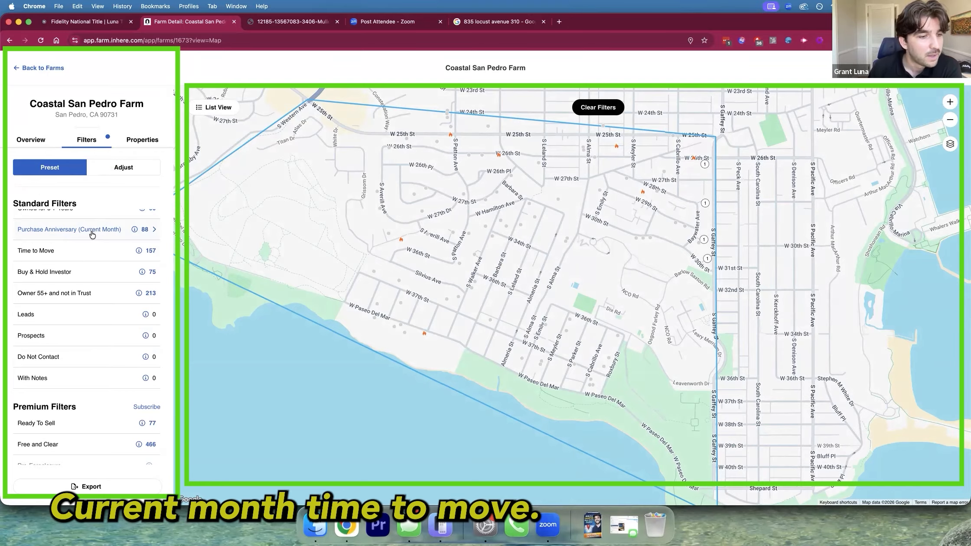
{"action": "left_click", "coordinate": [56, 252]}
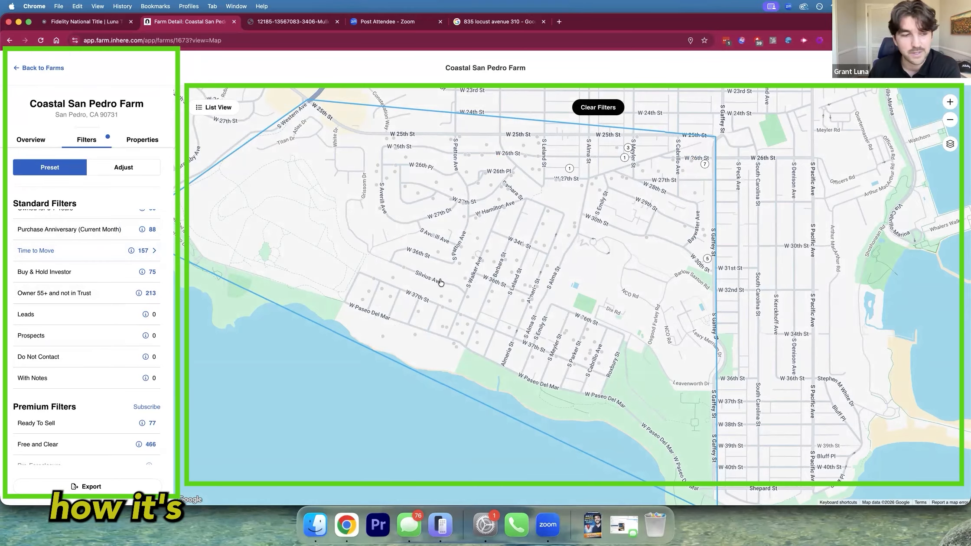
{"action": "left_click", "coordinate": [605, 107]}
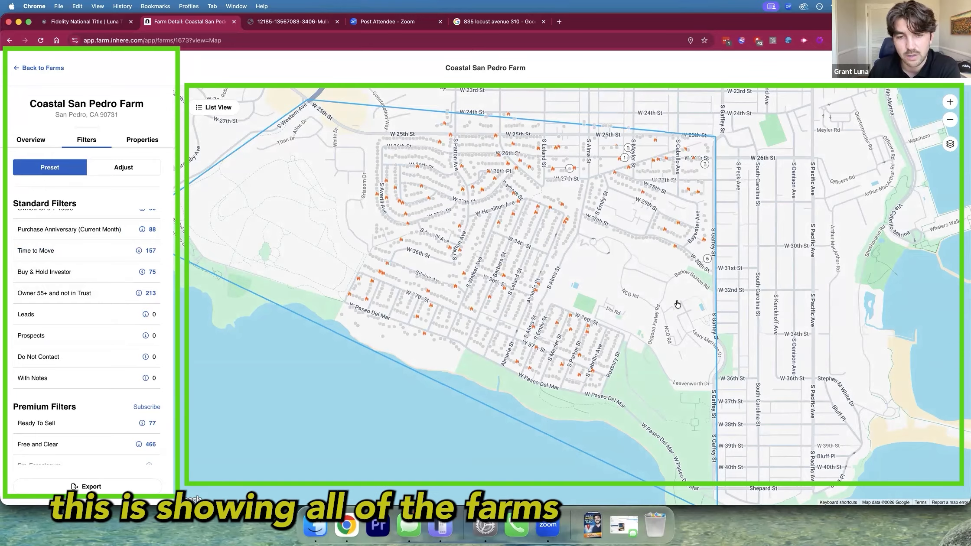
{"action": "left_click", "coordinate": [113, 252]}
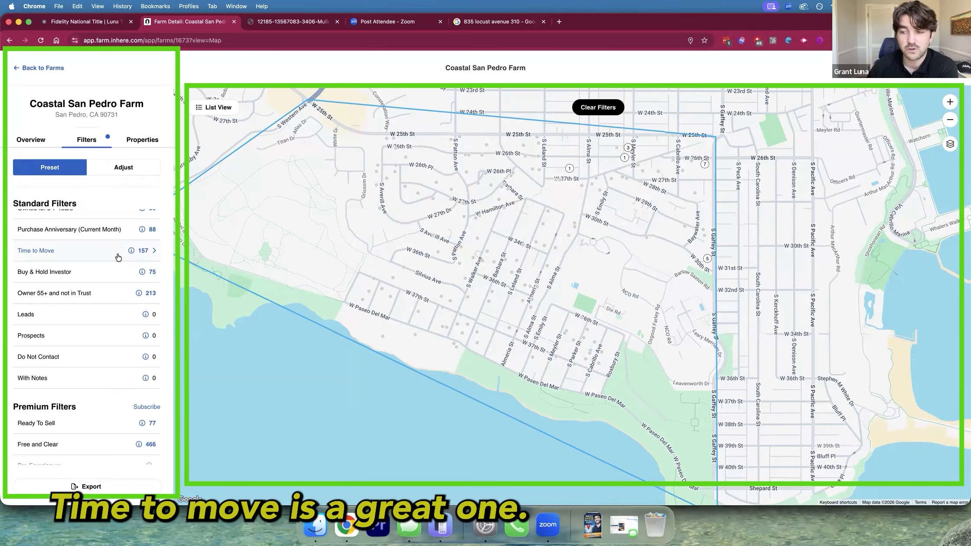
{"action": "mouse_move", "coordinate": [132, 253]}
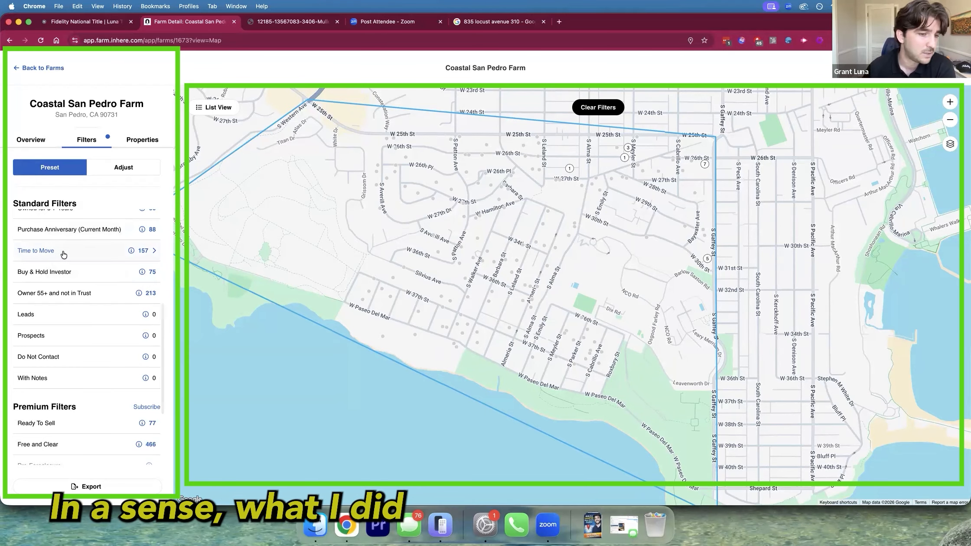
Look through the standard preset filters and apply Buy & Hold Investor to the farm.
{"action": "scroll", "coordinate": [63, 254], "scroll_direction": "up", "scroll_amount": 5}
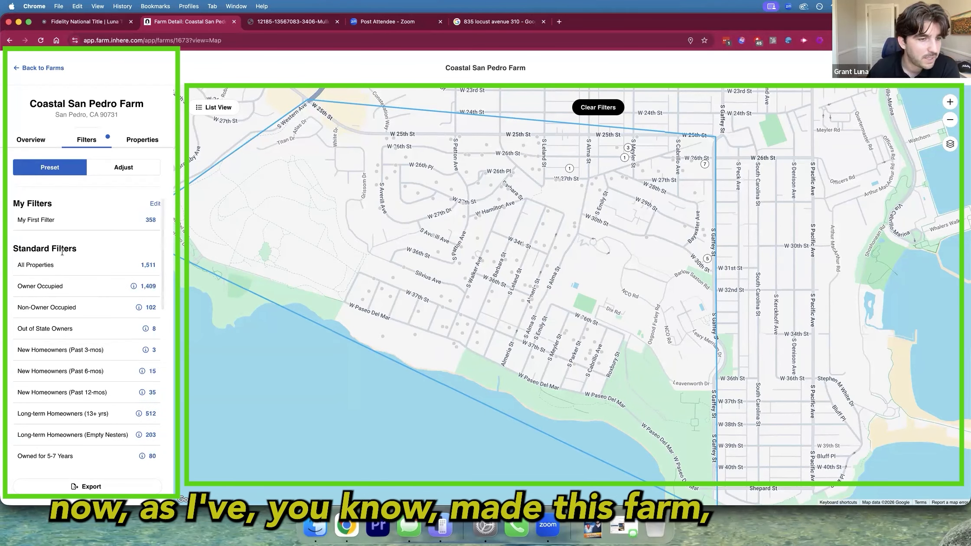
{"action": "scroll", "coordinate": [77, 269], "scroll_direction": "down", "scroll_amount": 5}
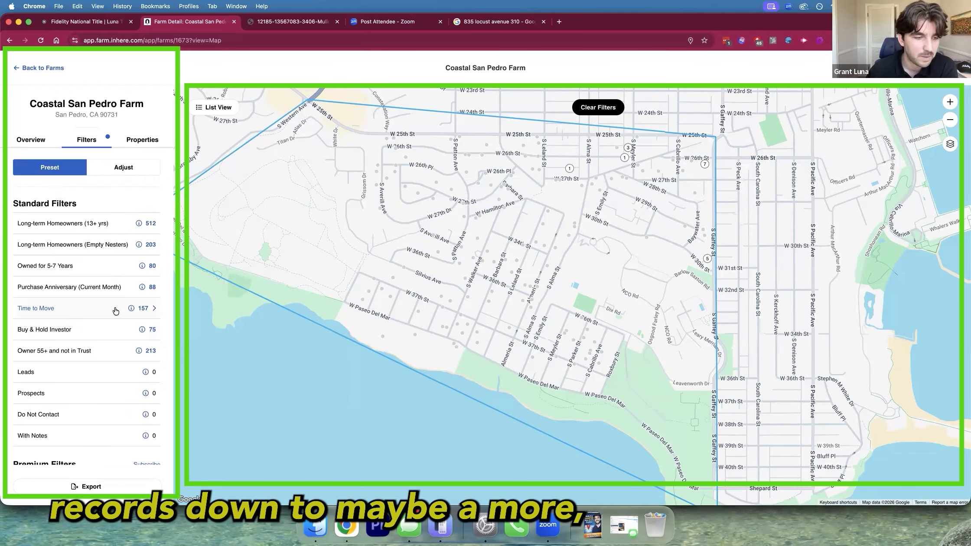
{"action": "scroll", "coordinate": [111, 306], "scroll_direction": "down", "scroll_amount": 1}
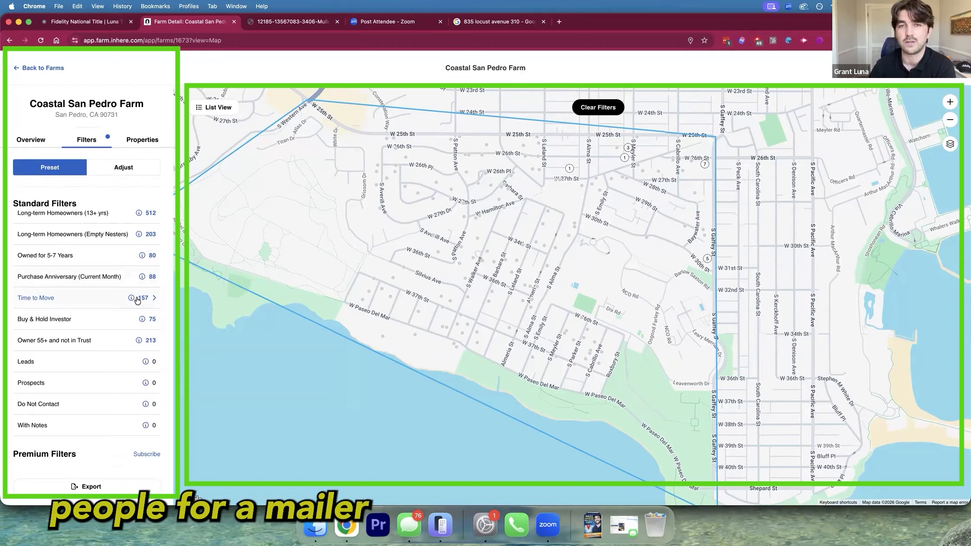
{"action": "scroll", "coordinate": [137, 300], "scroll_direction": "down", "scroll_amount": 1}
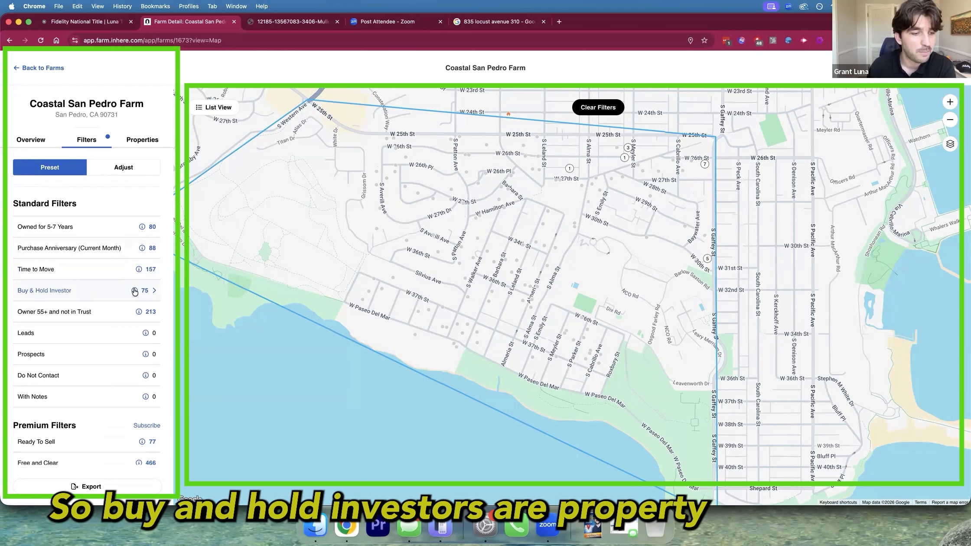
{"action": "mouse_move", "coordinate": [135, 293]}
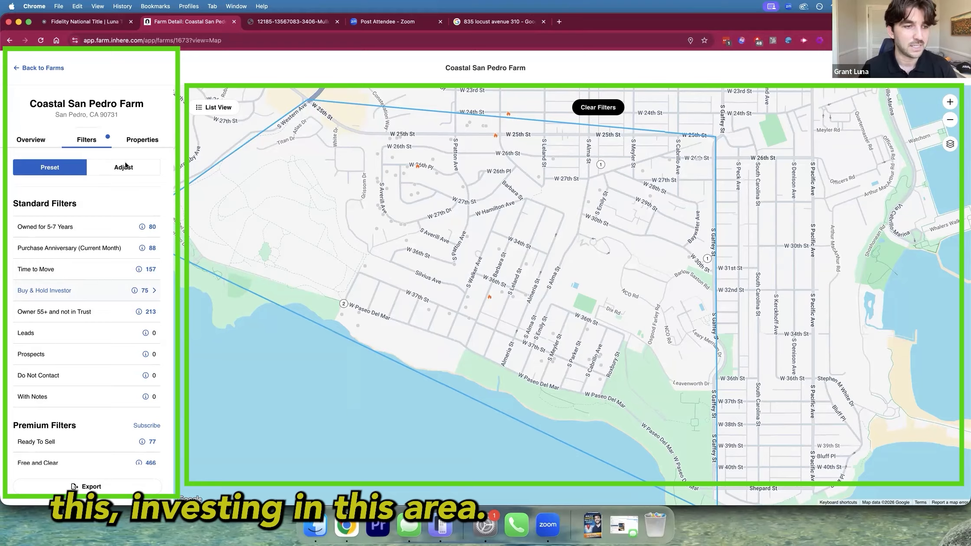
Browse the property cards of the buy-and-hold investors, and inspect a matching home on the map along S Patton Ave.
{"action": "left_click", "coordinate": [149, 142]}
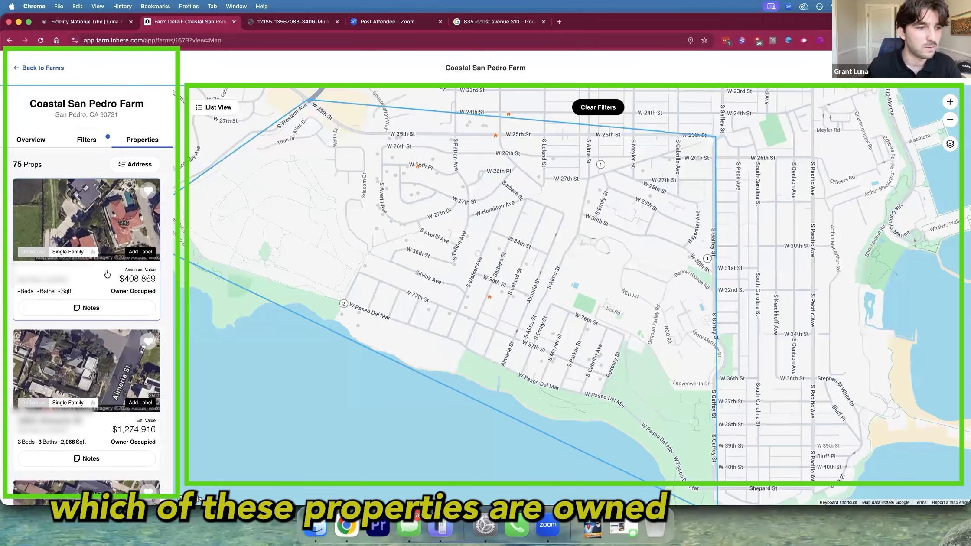
{"action": "scroll", "coordinate": [106, 272], "scroll_direction": "down", "scroll_amount": 2}
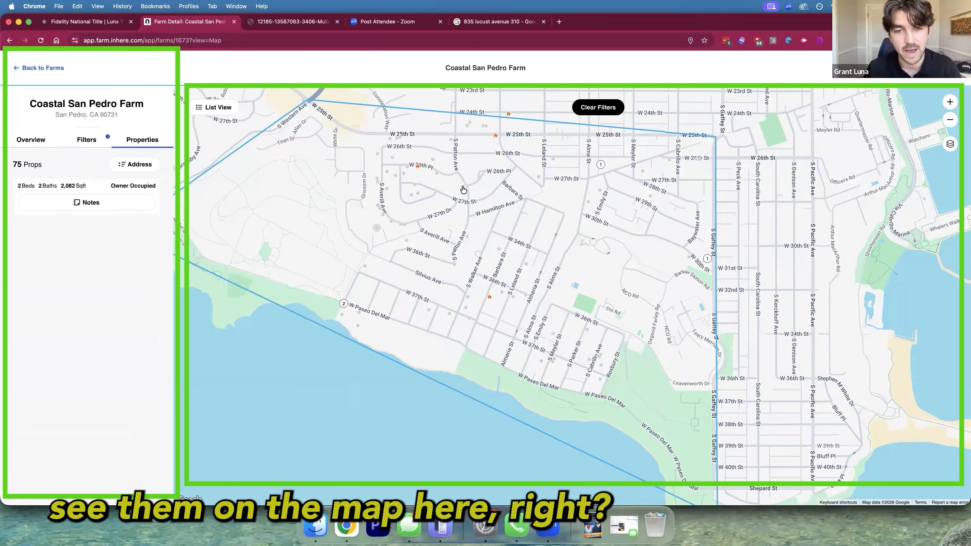
{"action": "scroll", "coordinate": [461, 189], "scroll_direction": "up", "scroll_amount": 3}
{"action": "scroll", "coordinate": [460, 192], "scroll_direction": "up", "scroll_amount": 2}
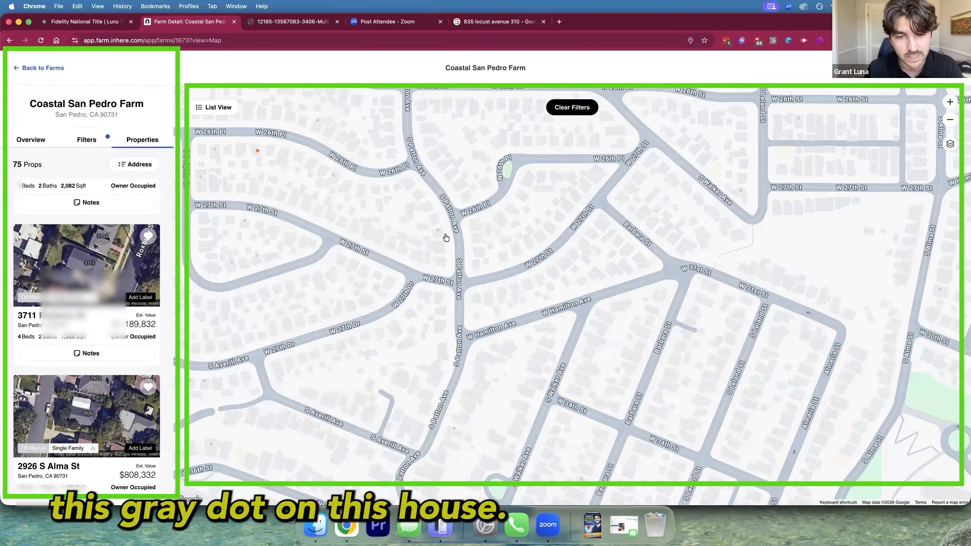
{"action": "scroll", "coordinate": [446, 236], "scroll_direction": "up", "scroll_amount": 4}
{"action": "mouse_move", "coordinate": [417, 228]}
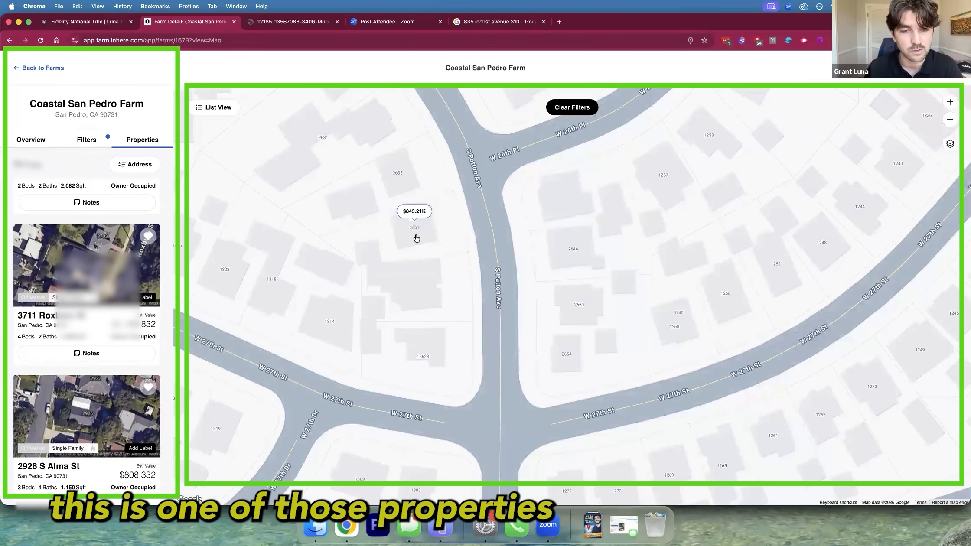
{"action": "left_click", "coordinate": [419, 211]}
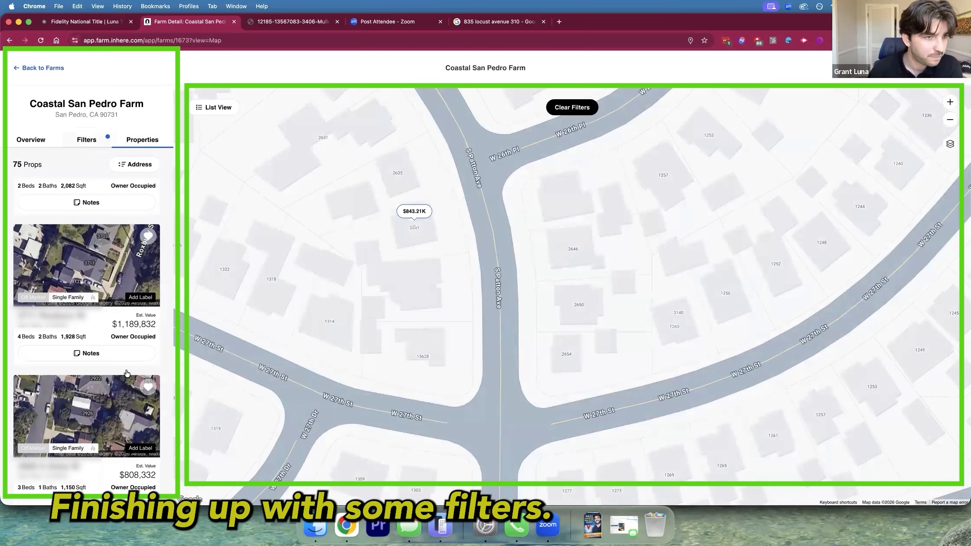
Apply the Owner 55+ and not in Trust preset filter and view the matching homes across the whole farm on the map.
{"action": "left_click", "coordinate": [82, 144]}
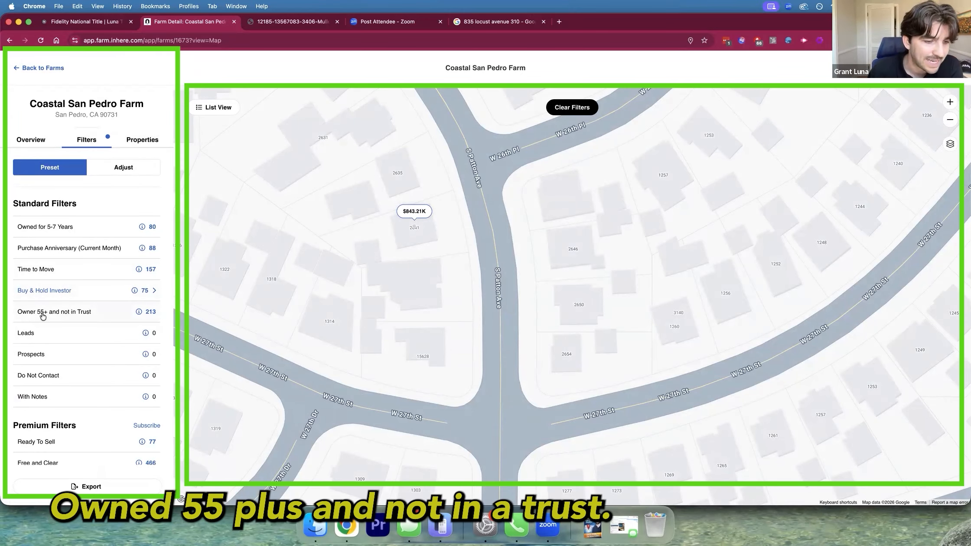
{"action": "left_click", "coordinate": [131, 315]}
{"action": "mouse_move", "coordinate": [132, 312]}
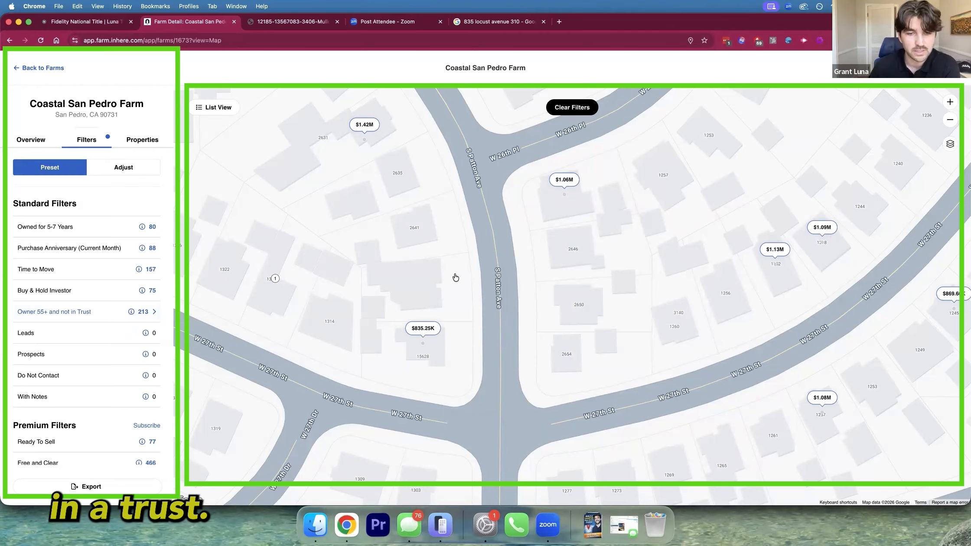
{"action": "scroll", "coordinate": [455, 278], "scroll_direction": "down", "scroll_amount": 6}
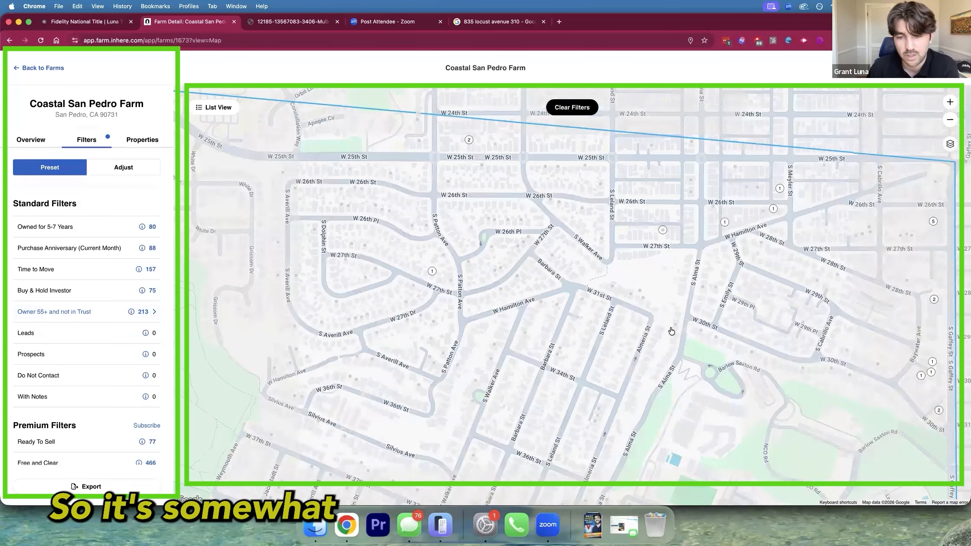
{"action": "scroll", "coordinate": [671, 331], "scroll_direction": "down", "scroll_amount": 5}
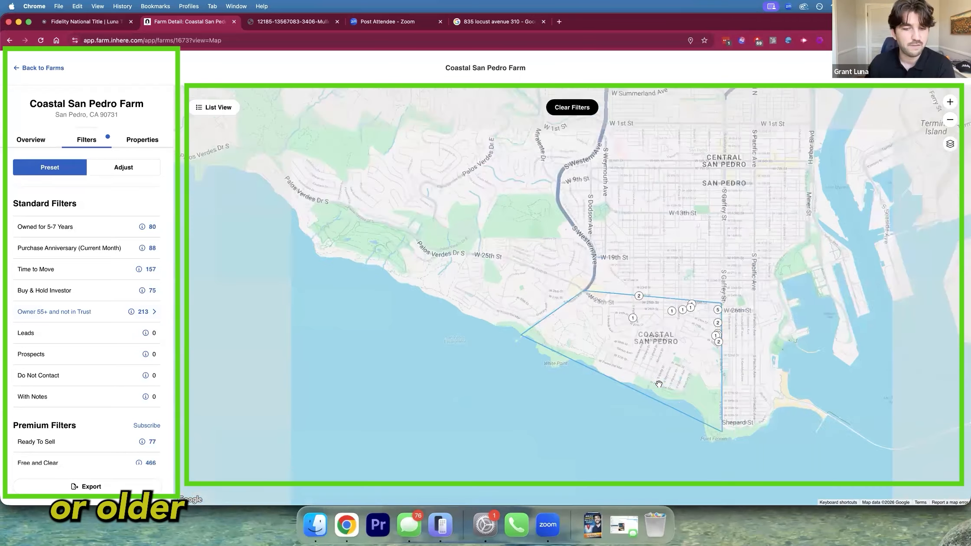
{"action": "scroll", "coordinate": [659, 384], "scroll_direction": "up", "scroll_amount": 6}
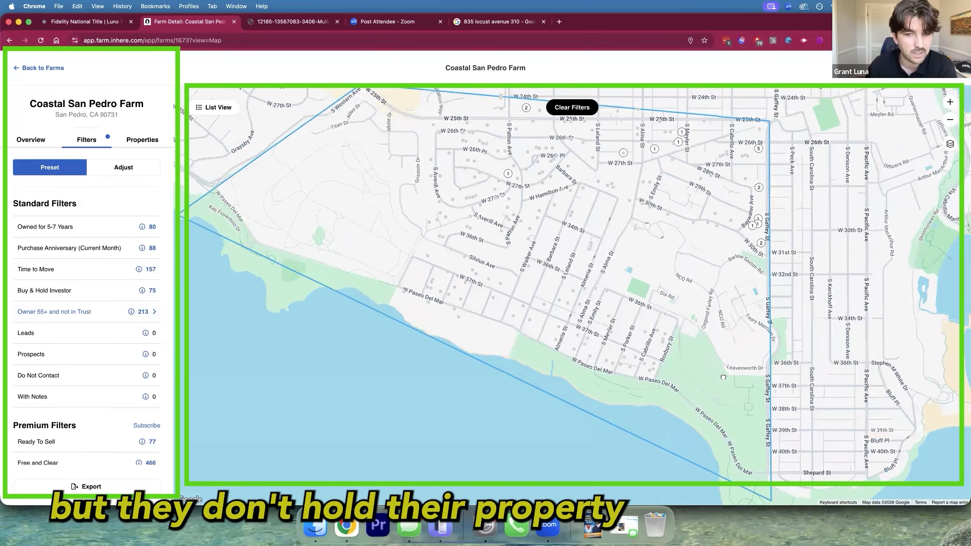
{"action": "left_click_drag", "start_coordinate": [723, 377], "coordinate": [717, 394]}
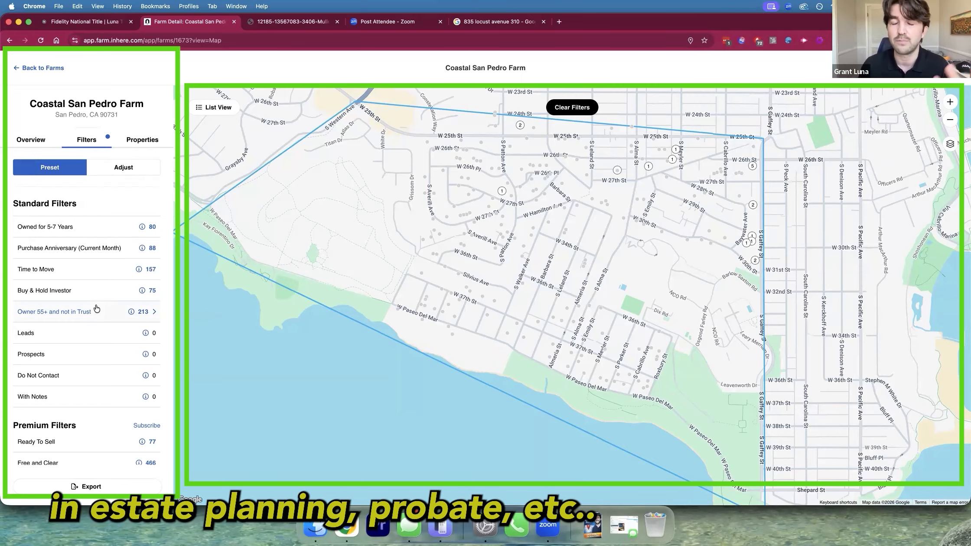
Look through the remaining standard and premium filters, apply Ready To Sell to the farm, and clear that filter.
{"action": "scroll", "coordinate": [90, 308], "scroll_direction": "down", "scroll_amount": 2}
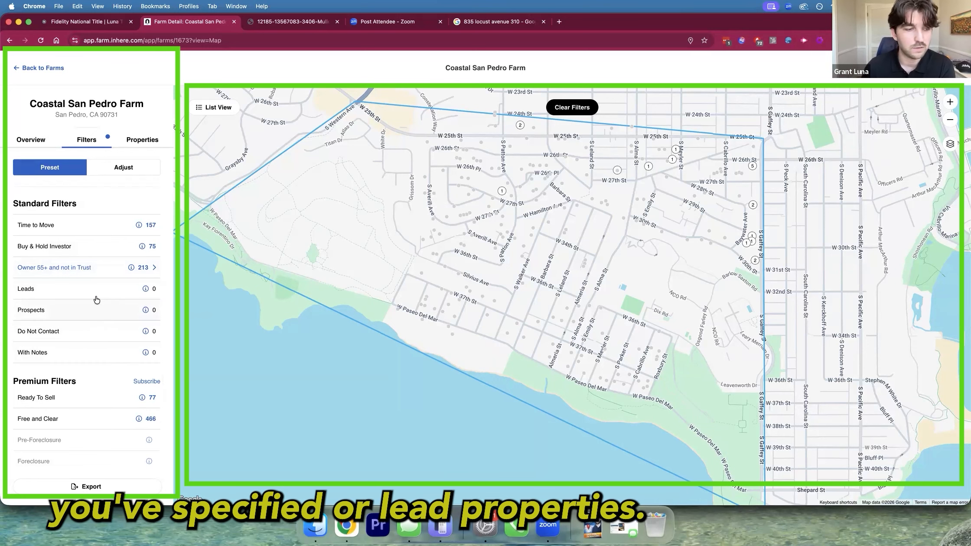
{"action": "scroll", "coordinate": [92, 304], "scroll_direction": "down", "scroll_amount": 4}
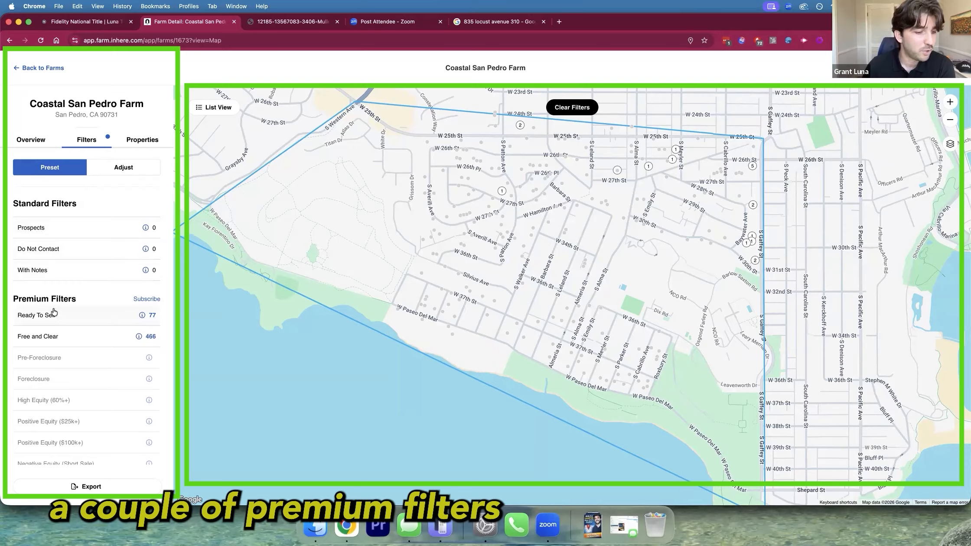
{"action": "scroll", "coordinate": [58, 306], "scroll_direction": "down", "scroll_amount": 1}
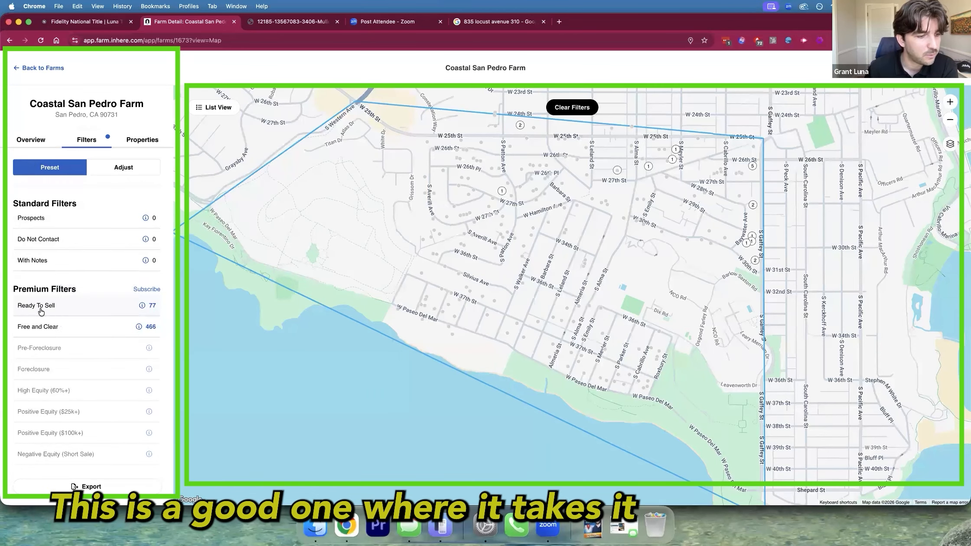
{"action": "scroll", "coordinate": [48, 305], "scroll_direction": "up", "scroll_amount": 5}
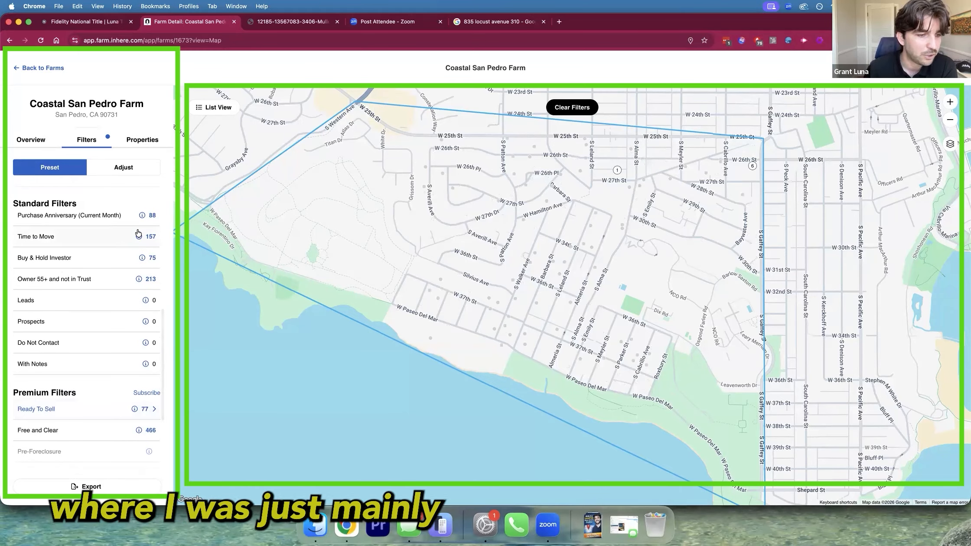
{"action": "scroll", "coordinate": [108, 269], "scroll_direction": "down", "scroll_amount": 4}
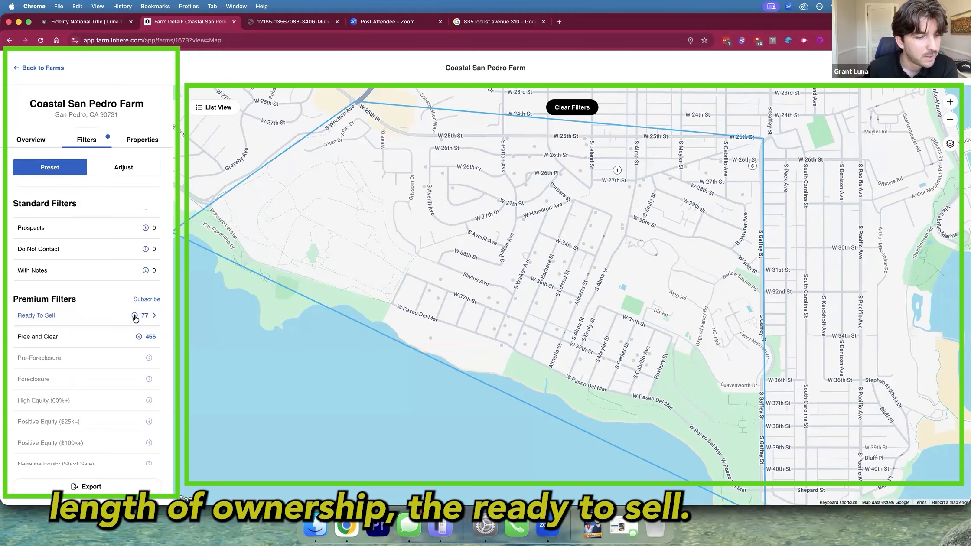
{"action": "left_click", "coordinate": [136, 316]}
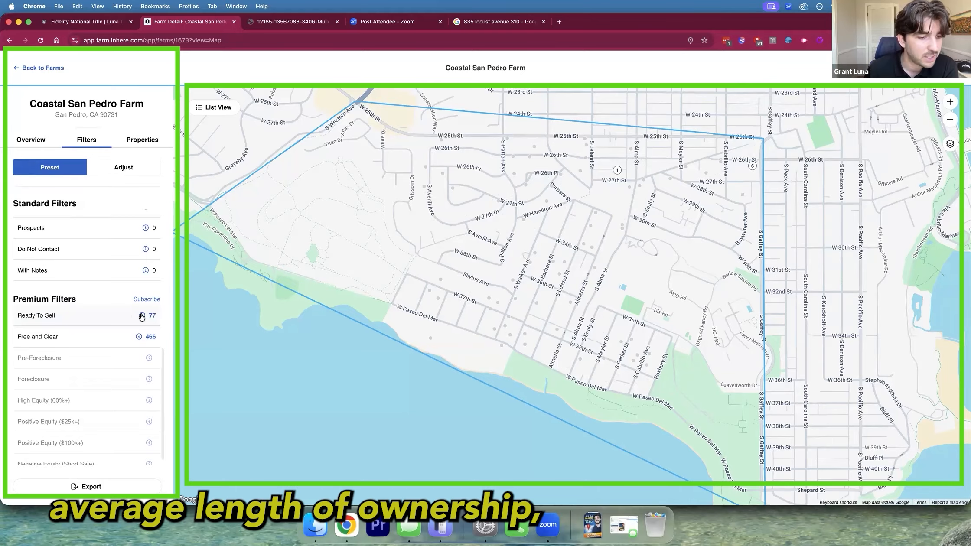
Apply the Ready To Sell premium filter to the farm, and replace it with the Free and Clear filter.
{"action": "left_click", "coordinate": [138, 317]}
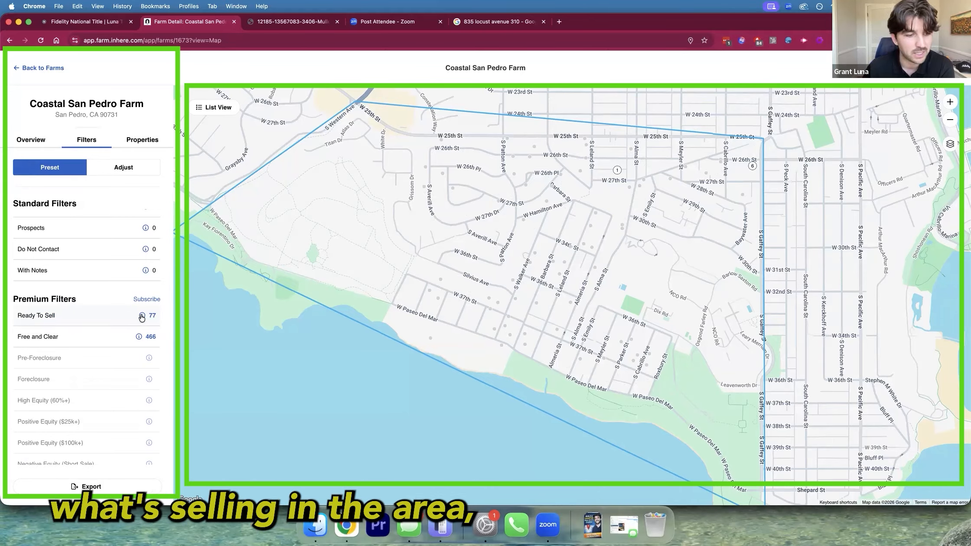
{"action": "mouse_move", "coordinate": [136, 318]}
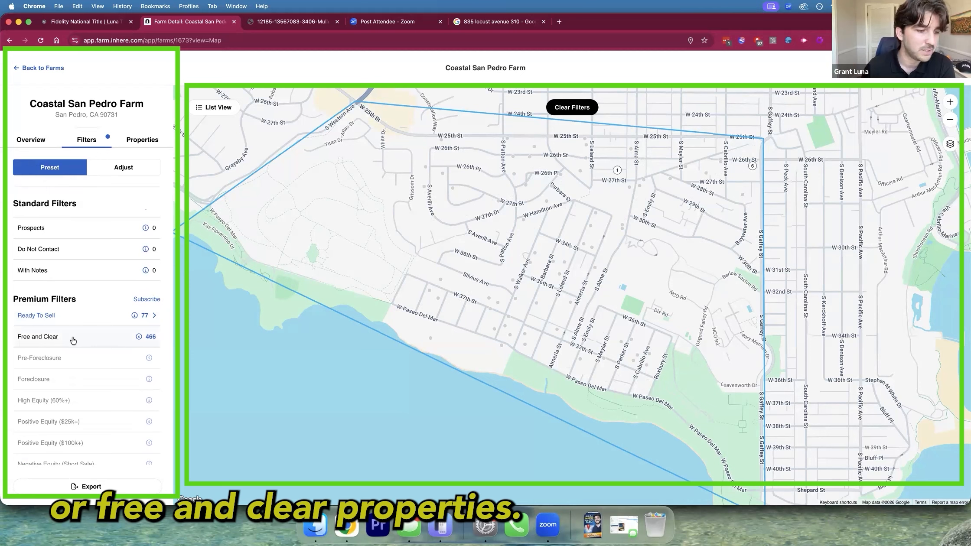
{"action": "left_click", "coordinate": [35, 343]}
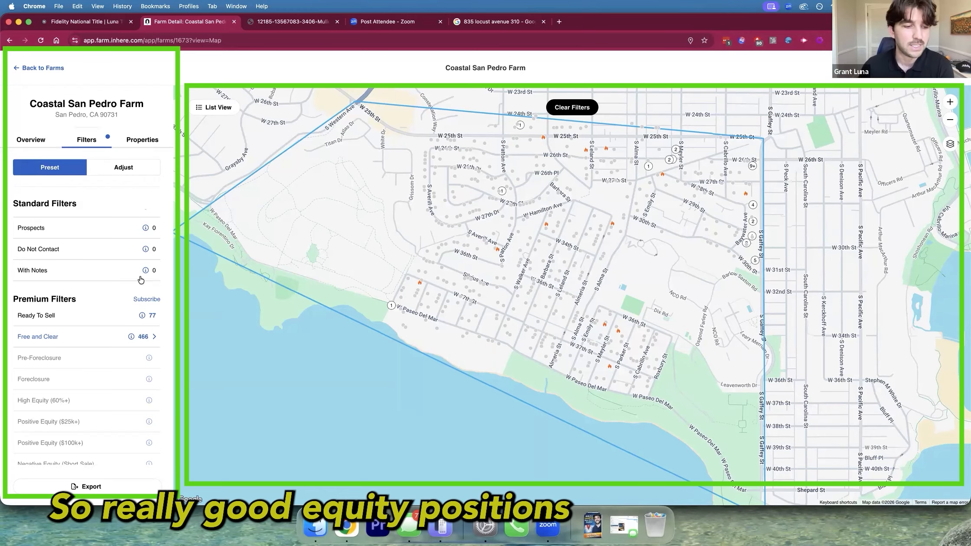
{"action": "scroll", "coordinate": [137, 280], "scroll_direction": "down", "scroll_amount": 1}
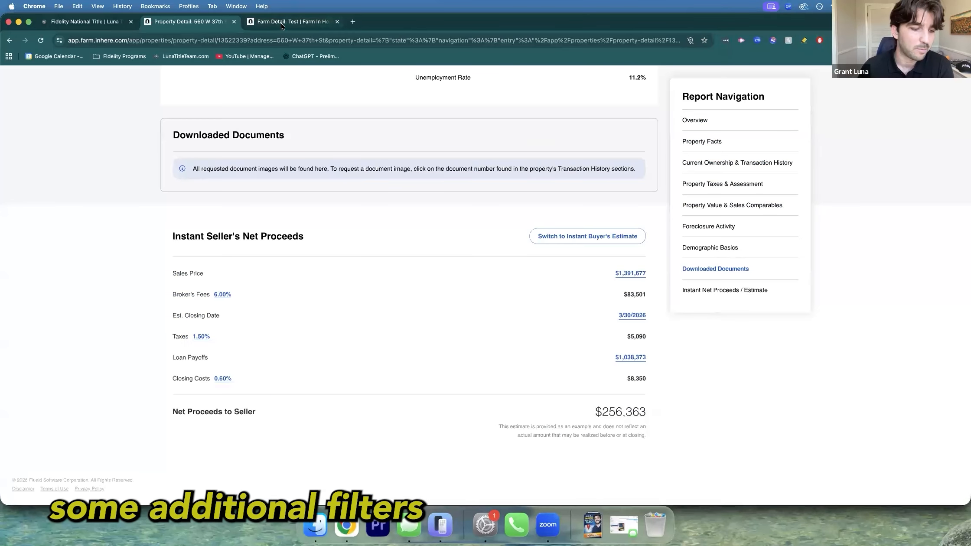
Switch to the Test farm in the other browser window and examine its premium filters, including Pre-Foreclosure.
{"action": "left_click", "coordinate": [281, 22]}
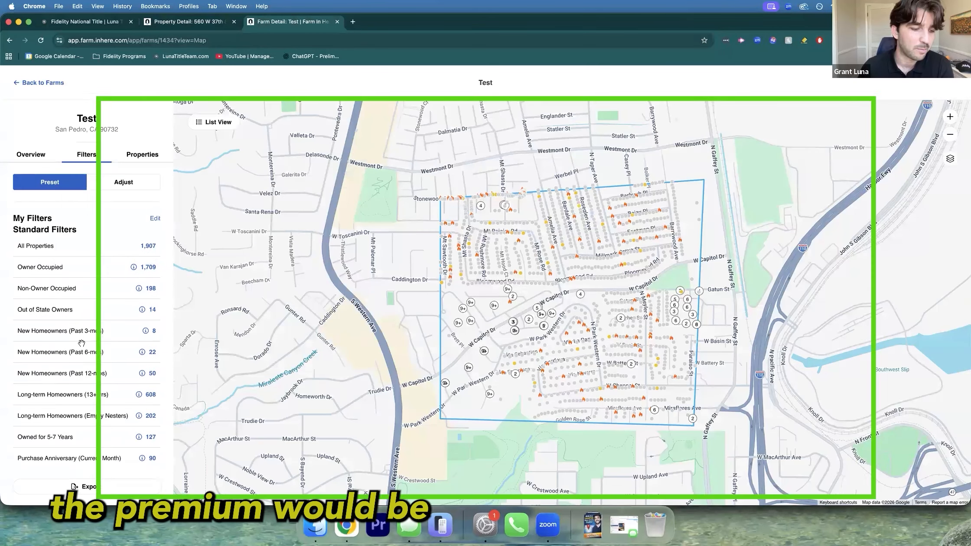
{"action": "scroll", "coordinate": [81, 344], "scroll_direction": "down", "scroll_amount": 10}
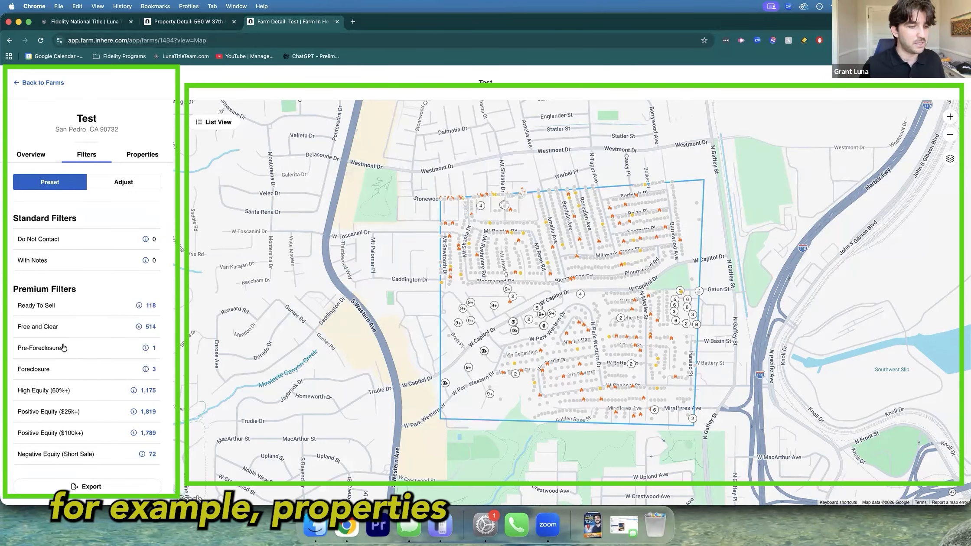
{"action": "left_click", "coordinate": [53, 351]}
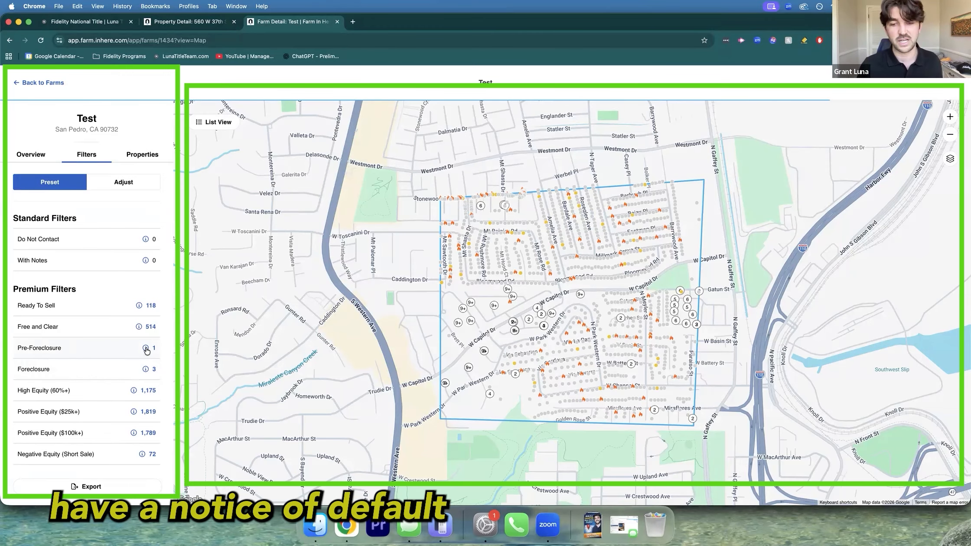
{"action": "left_click", "coordinate": [113, 348]}
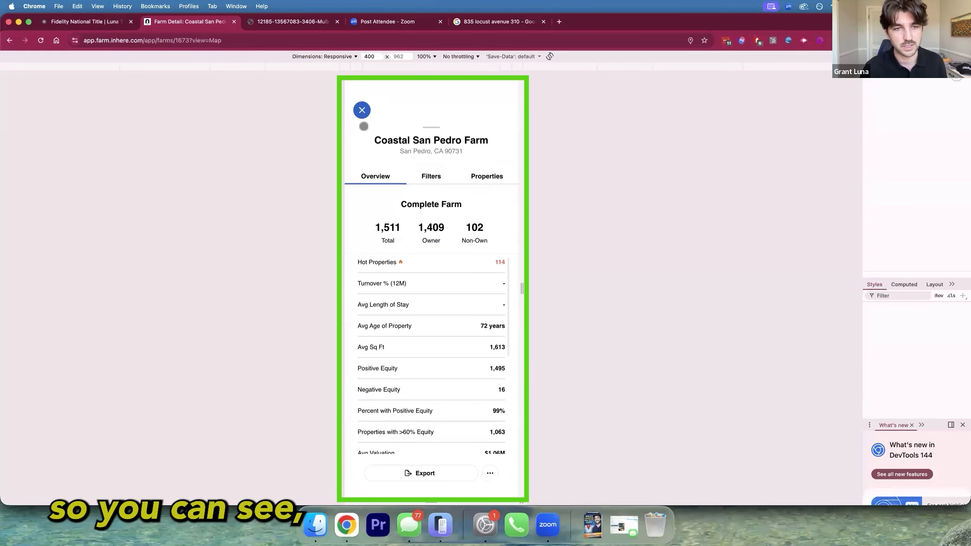
Leave the farm's details in the mobile layout and reopen Coastal San Pedro Farm from the farms map.
{"action": "left_click", "coordinate": [362, 110]}
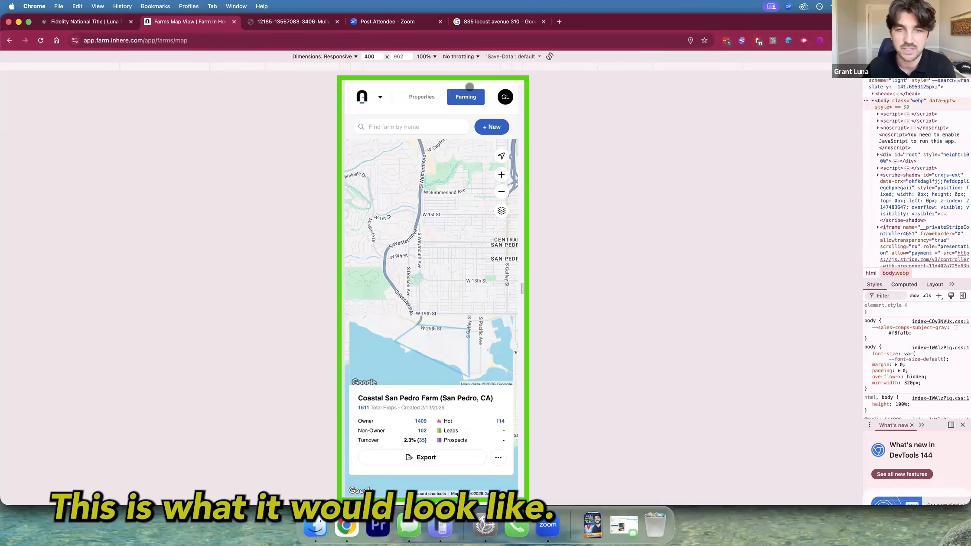
{"action": "left_click", "coordinate": [467, 96]}
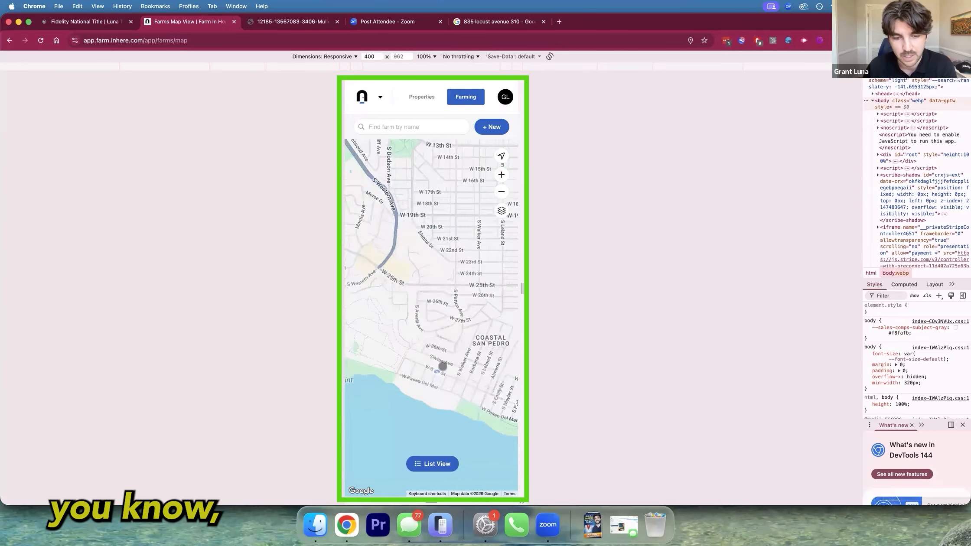
{"action": "left_click", "coordinate": [446, 349]}
{"action": "left_click", "coordinate": [446, 349]}
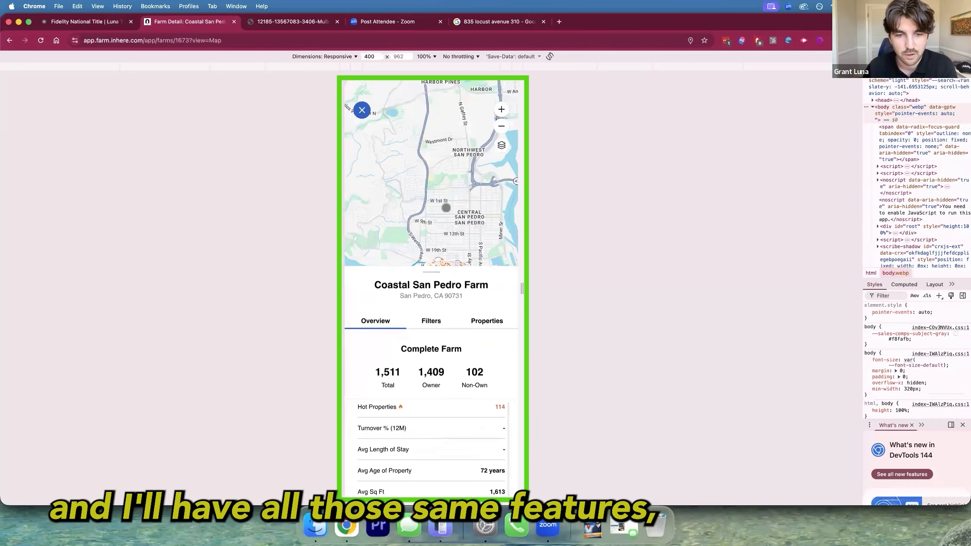
Browse the home values on the farm map along S Meyler St, and open the full details of the $1.04M home.
{"action": "scroll", "coordinate": [435, 249], "scroll_direction": "up", "scroll_amount": 5}
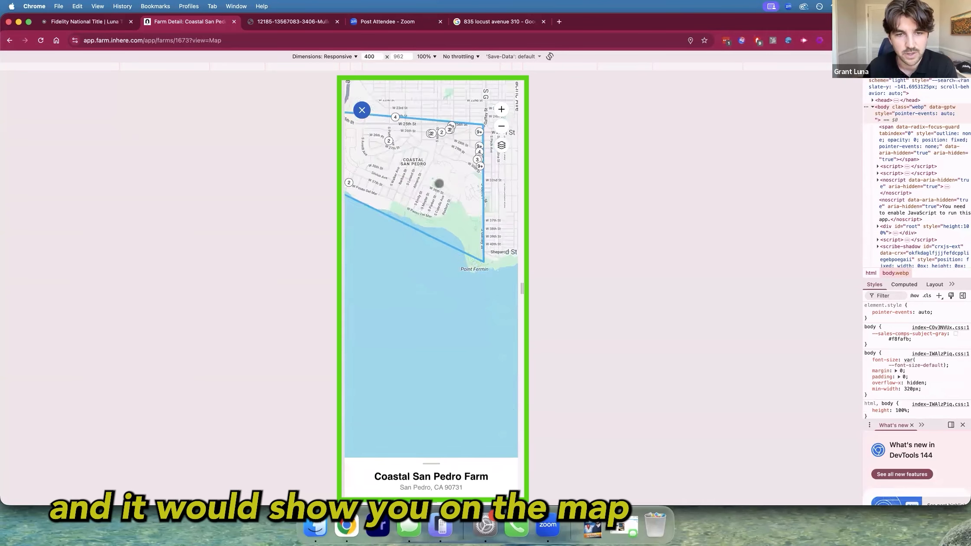
{"action": "left_click_drag", "start_coordinate": [421, 253], "coordinate": [466, 374]}
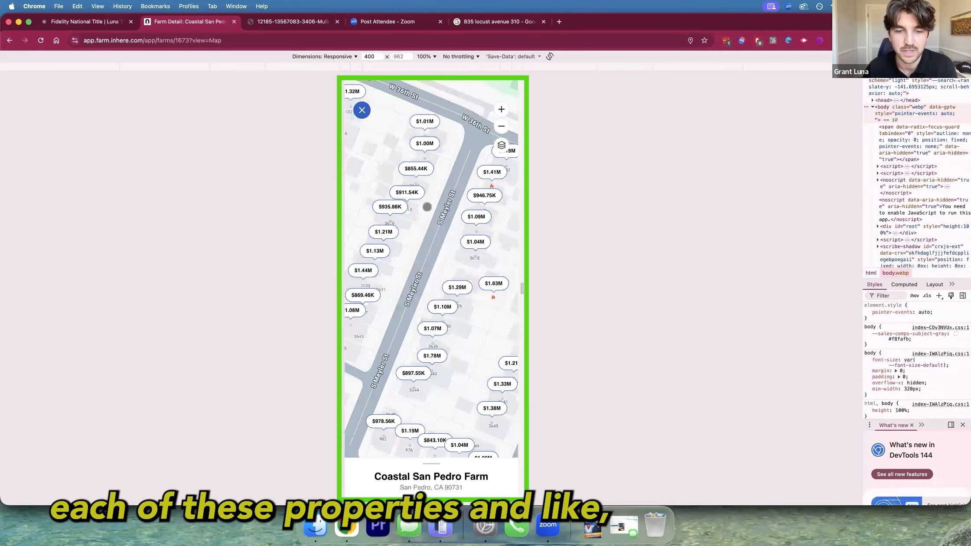
{"action": "left_click_drag", "start_coordinate": [426, 206], "coordinate": [395, 157]}
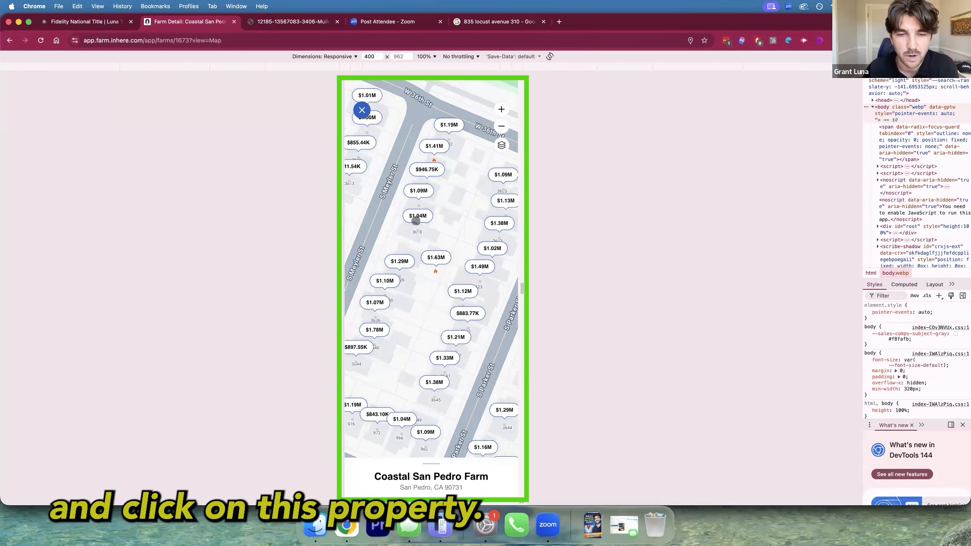
{"action": "left_click", "coordinate": [417, 222]}
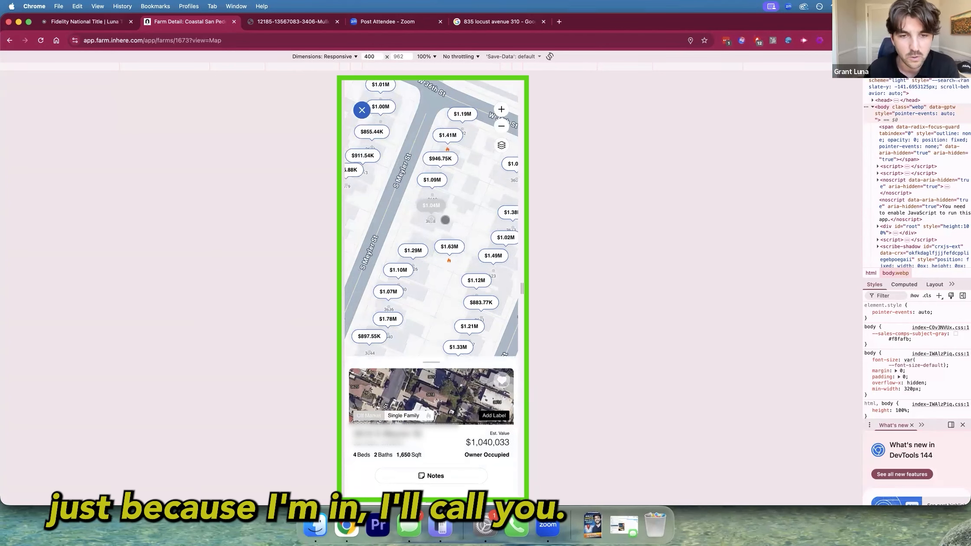
{"action": "left_click", "coordinate": [432, 443]}
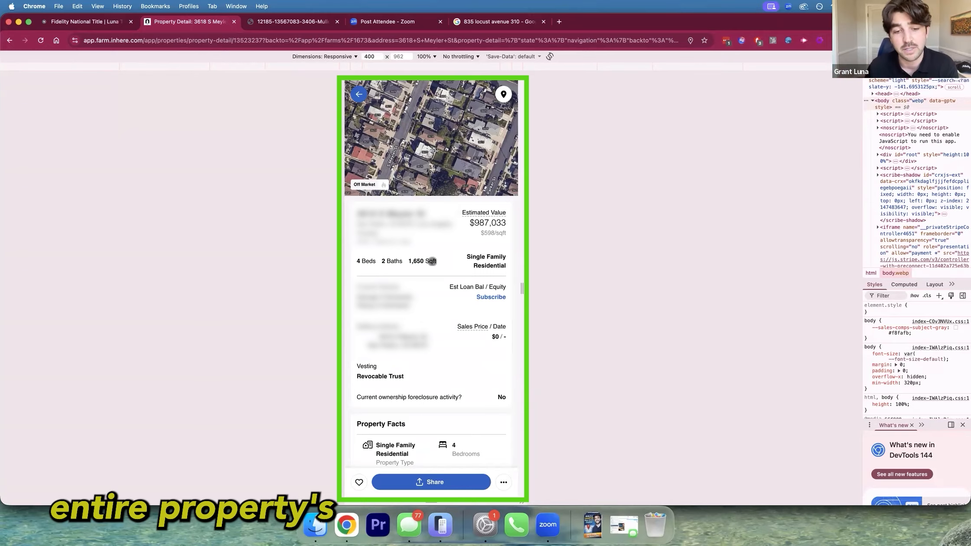
Look through the home's ownership details and property facts, and open its notes.
{"action": "scroll", "coordinate": [432, 262], "scroll_direction": "down", "scroll_amount": 1}
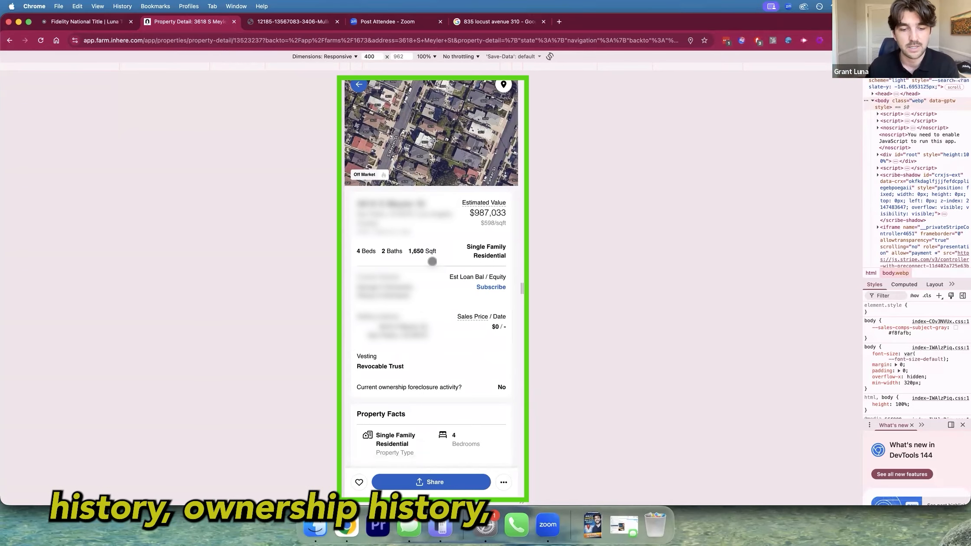
{"action": "scroll", "coordinate": [432, 261], "scroll_direction": "down", "scroll_amount": 5}
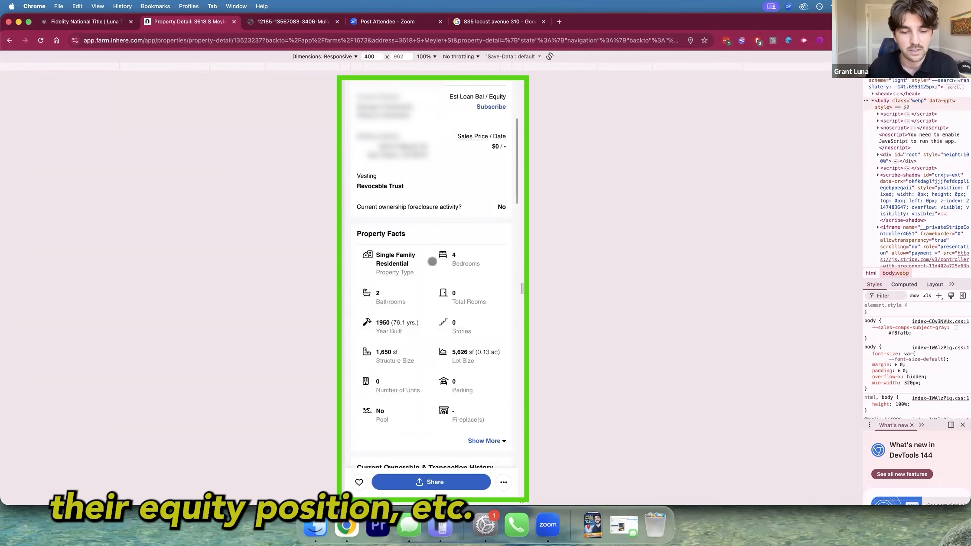
{"action": "scroll", "coordinate": [432, 261], "scroll_direction": "up", "scroll_amount": 6}
{"action": "left_click", "coordinate": [504, 482]}
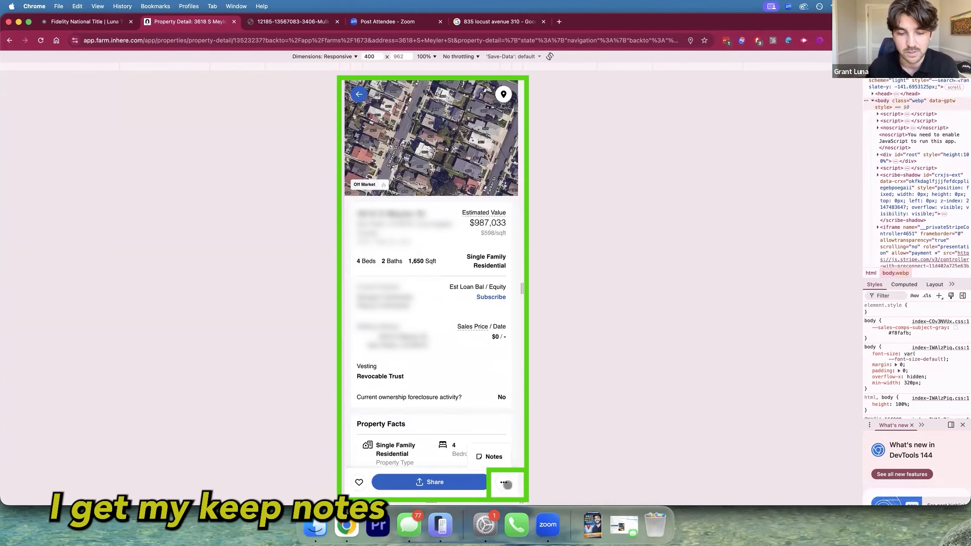
{"action": "left_click", "coordinate": [489, 455]}
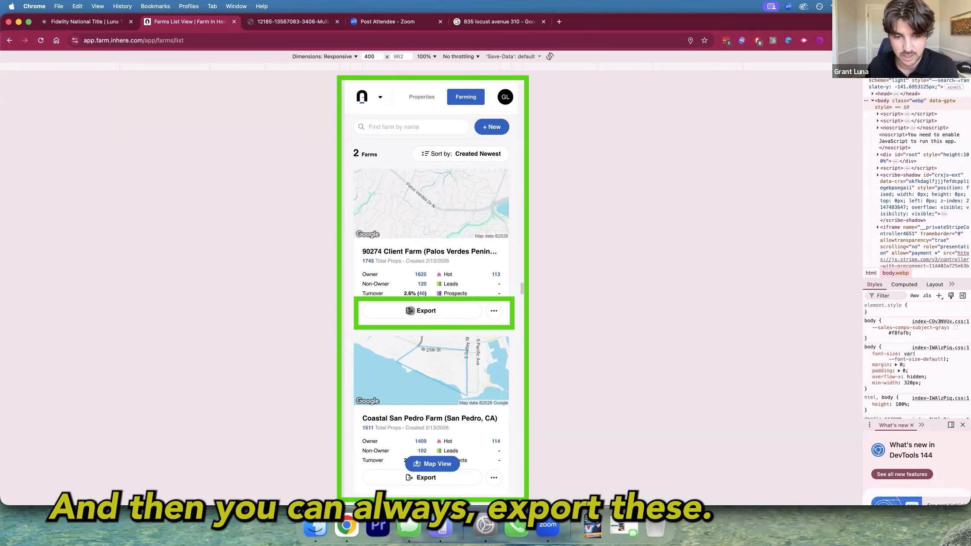
Start an export of the 90274 Client Farm from the farms list, and return the page to the desktop layout.
{"action": "scroll", "coordinate": [448, 315], "scroll_direction": "up", "scroll_amount": 1}
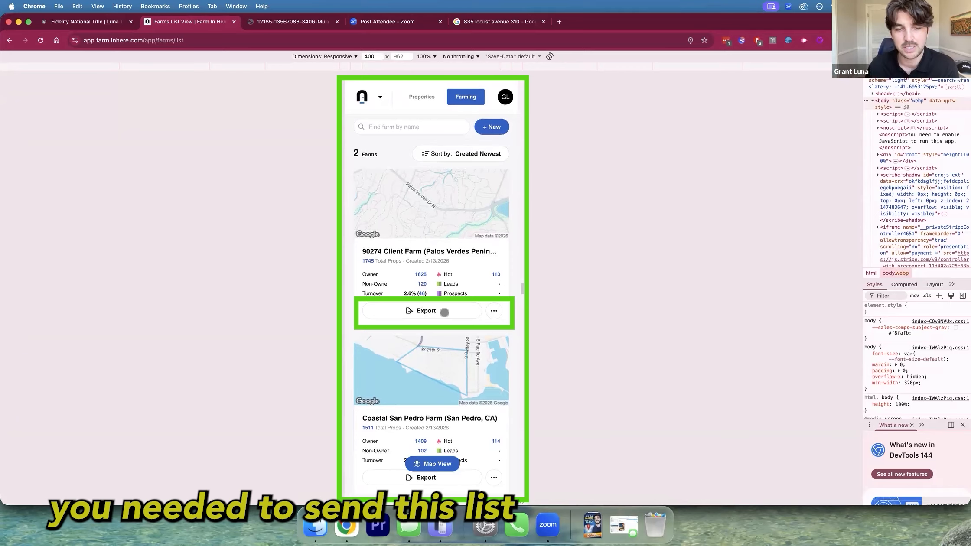
{"action": "scroll", "coordinate": [506, 447], "scroll_direction": "down", "scroll_amount": 1}
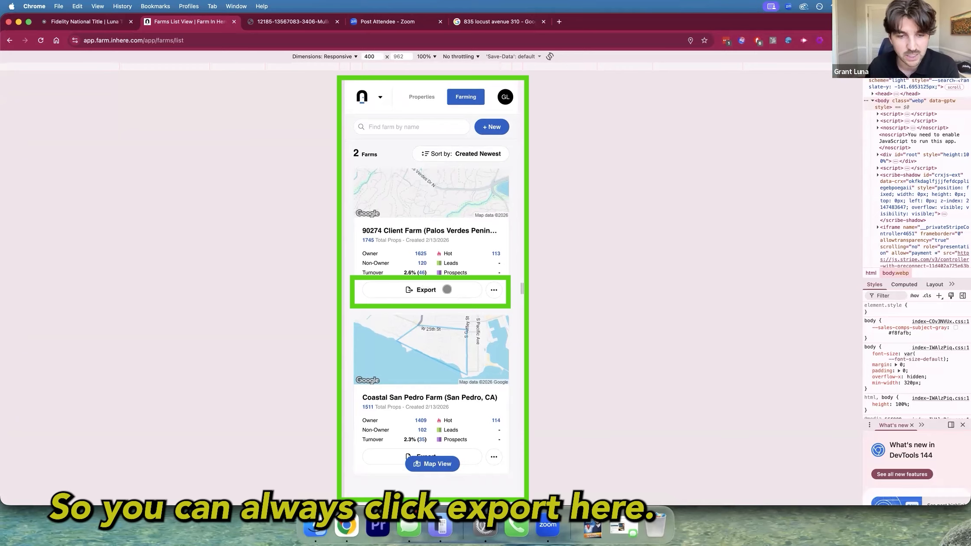
{"action": "left_click", "coordinate": [447, 289]}
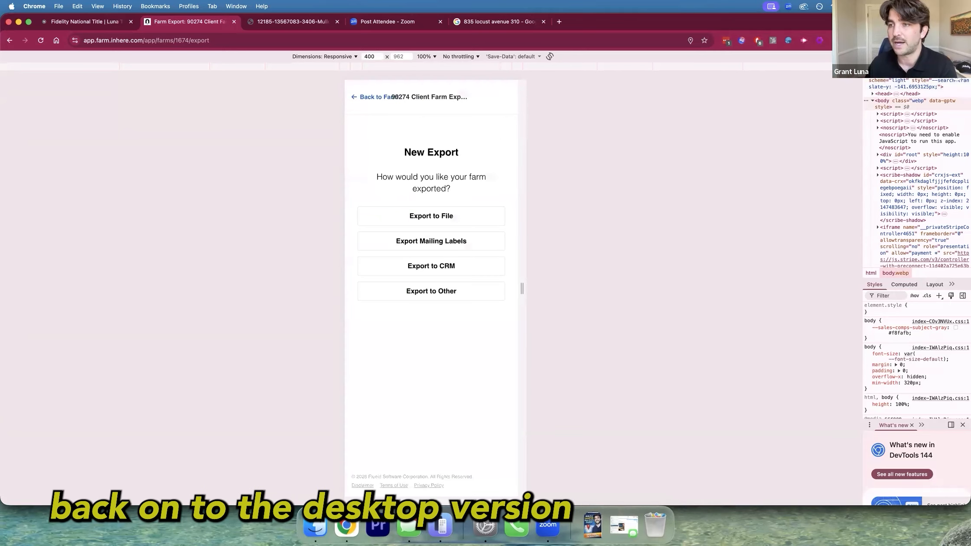
{"action": "key", "text": "super+alt+i"}
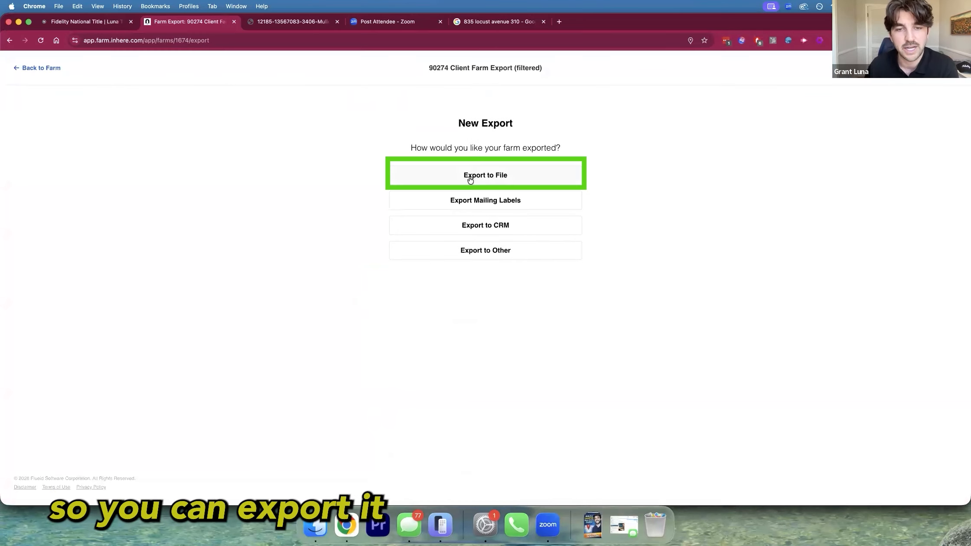
Bring up the file formats offered for exporting the farm to a file, and cancel that export.
{"action": "left_click", "coordinate": [483, 175]}
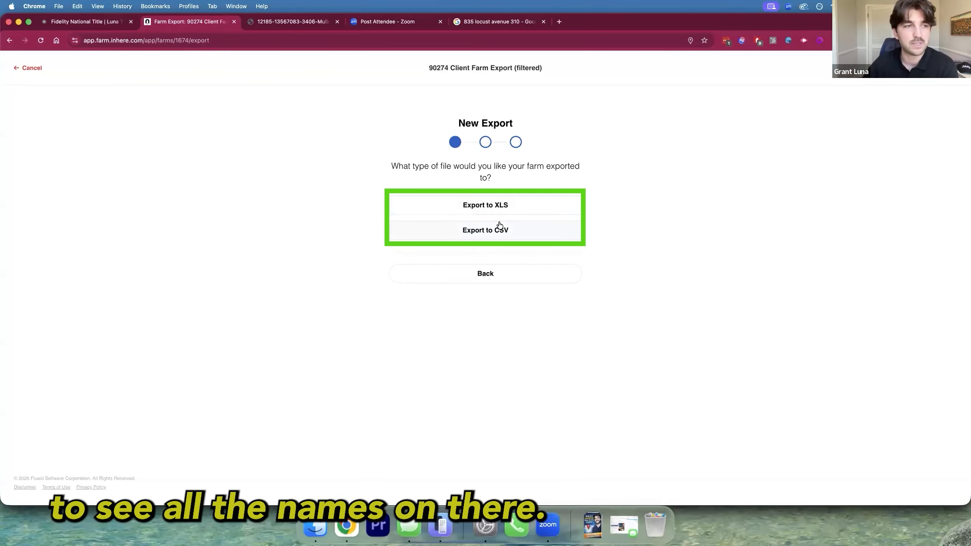
{"action": "left_click", "coordinate": [31, 69]}
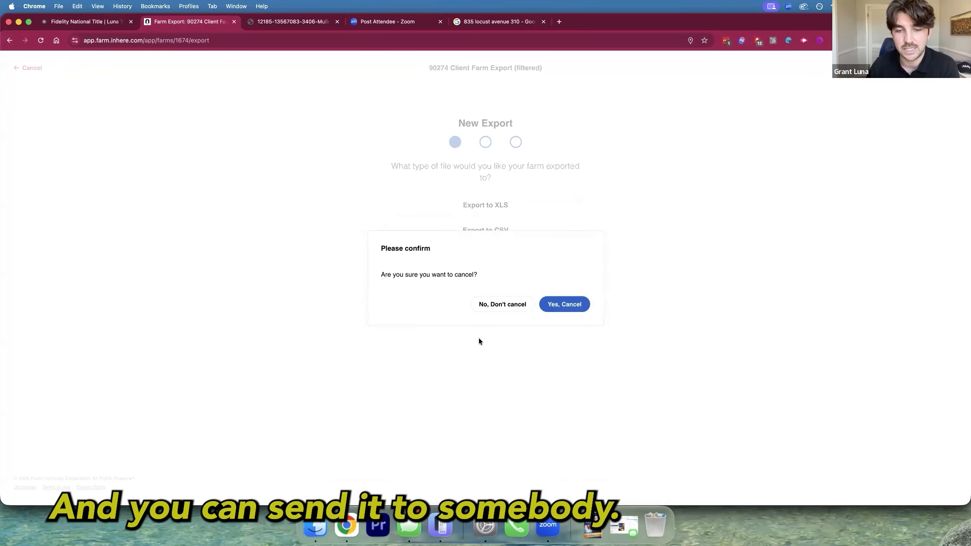
{"action": "left_click", "coordinate": [565, 305]}
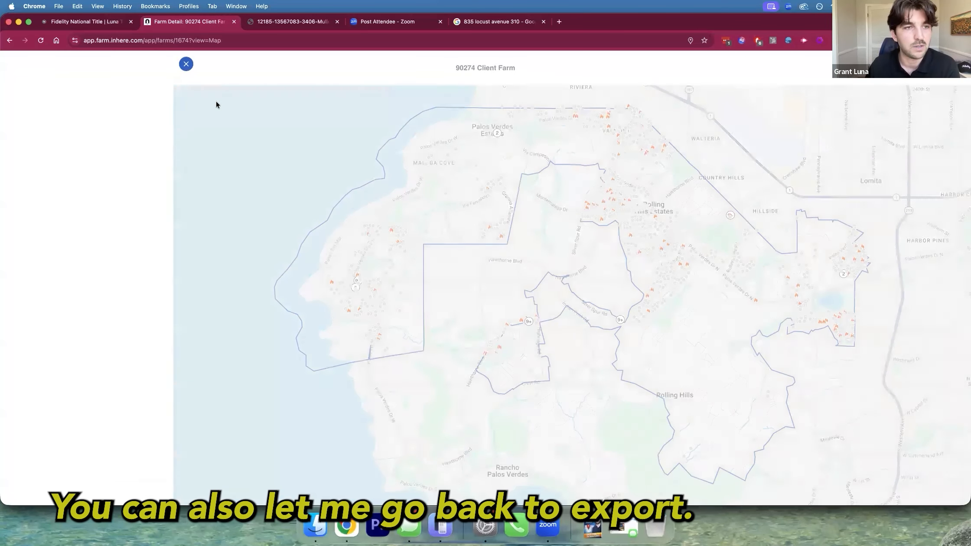
Start a mailing label export of the 90274 Client Farm from its list view, preview both label formats, and choose Avery 5160.
{"action": "left_click", "coordinate": [186, 65]}
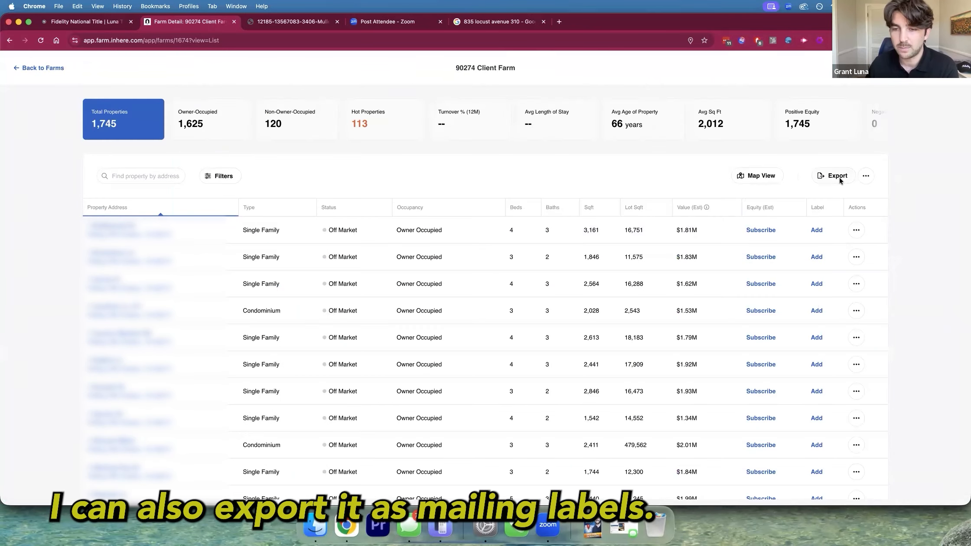
{"action": "left_click", "coordinate": [837, 176]}
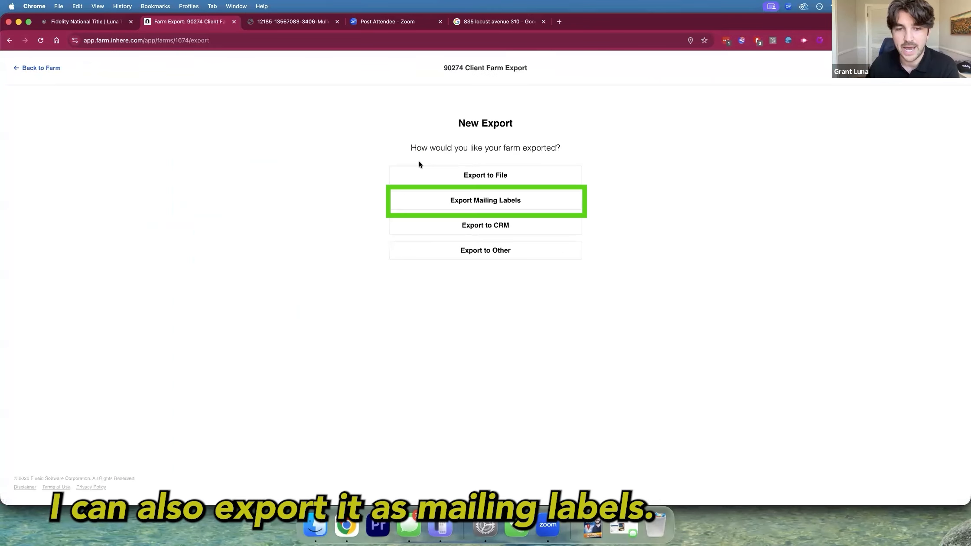
{"action": "left_click", "coordinate": [495, 202]}
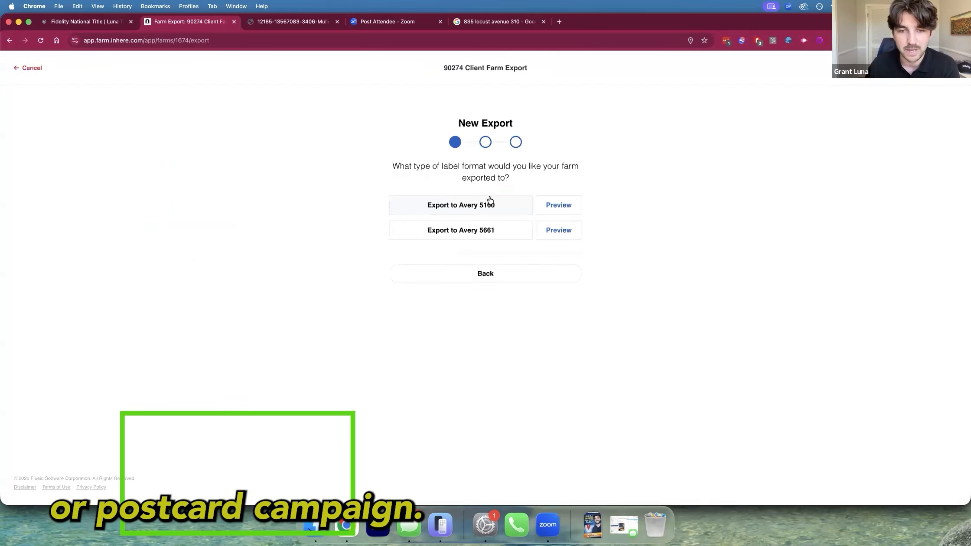
{"action": "mouse_move", "coordinate": [566, 211]}
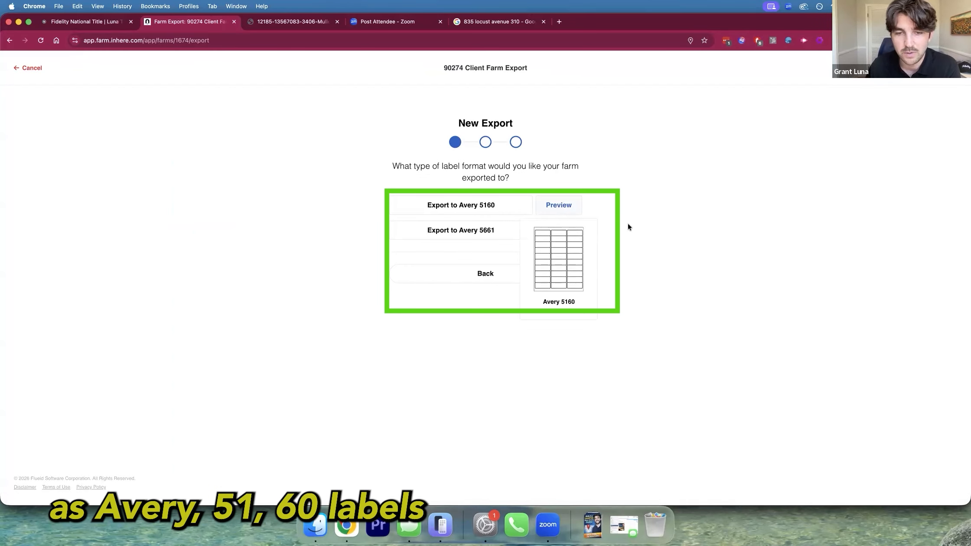
{"action": "mouse_move", "coordinate": [566, 230]}
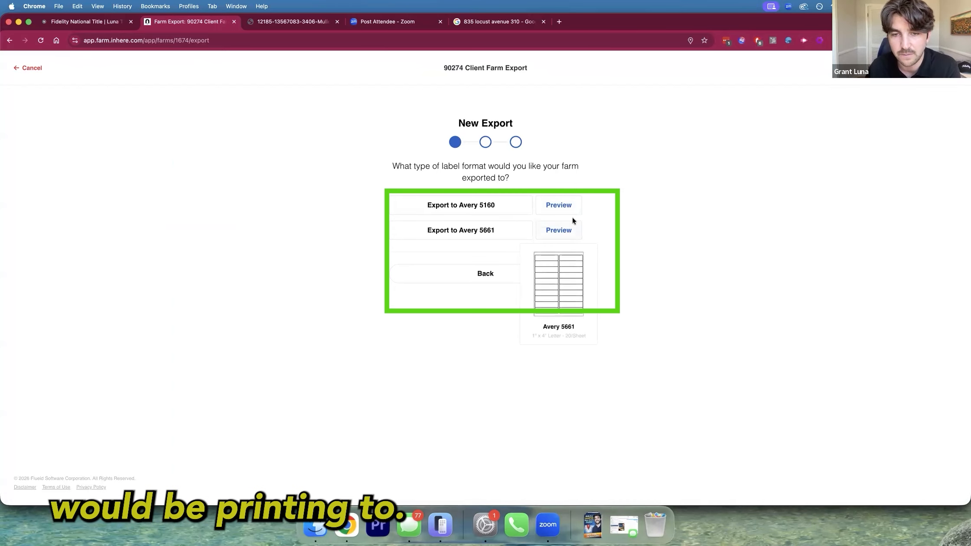
{"action": "left_click", "coordinate": [475, 204]}
Set the label export to use the Mailing Address.
{"action": "double_click", "coordinate": [477, 166]}
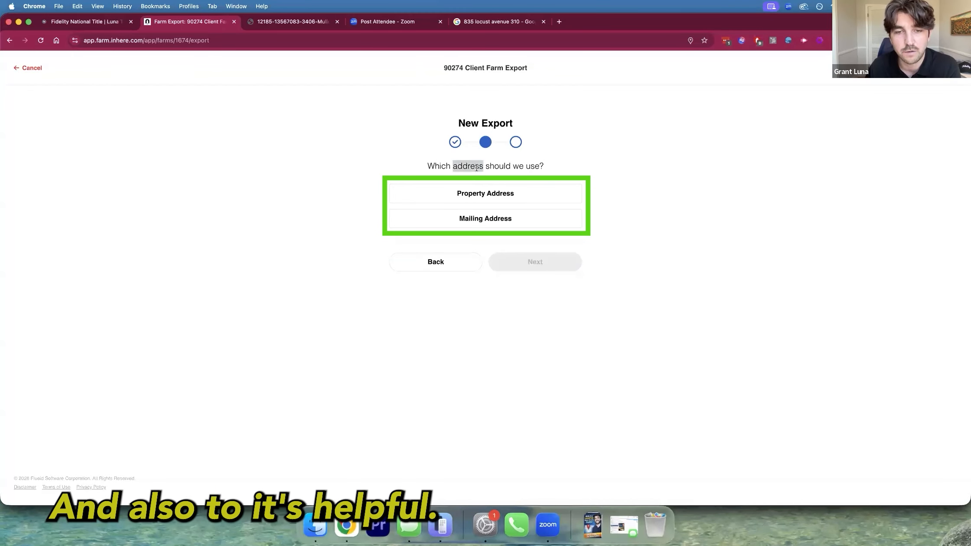
{"action": "triple_click", "coordinate": [462, 170]}
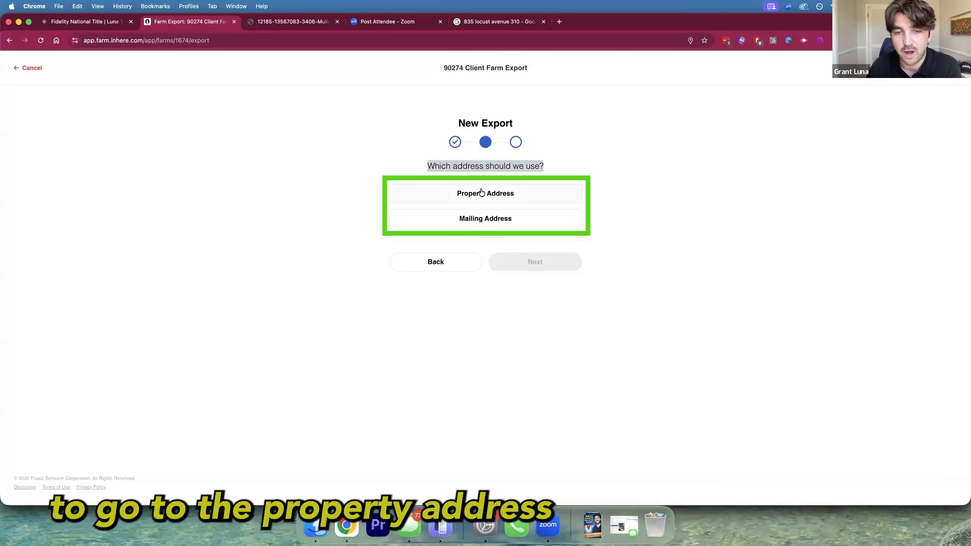
{"action": "left_click", "coordinate": [500, 224]}
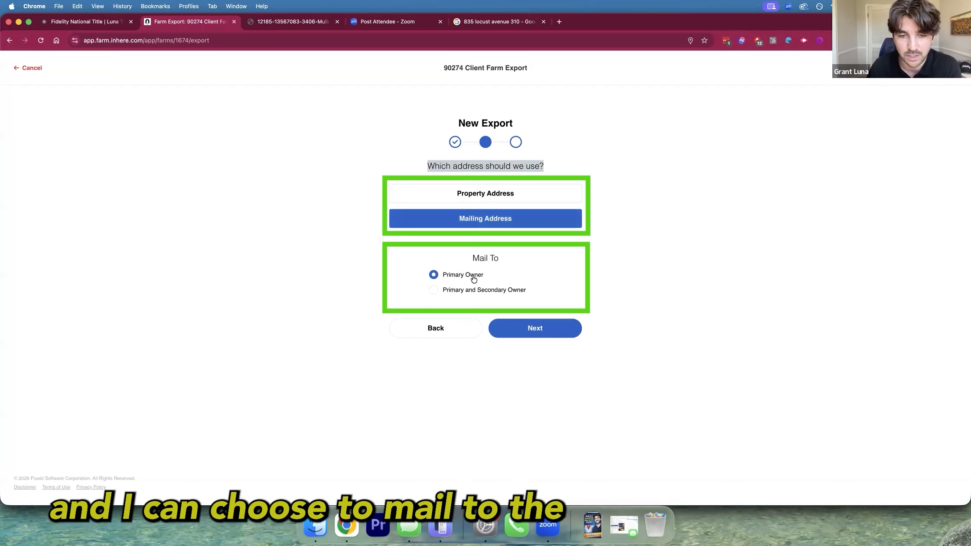
Mail the labels to the Primary and Secondary Owner, remove records where the owner is a Trust, and create the export.
{"action": "left_click", "coordinate": [433, 290]}
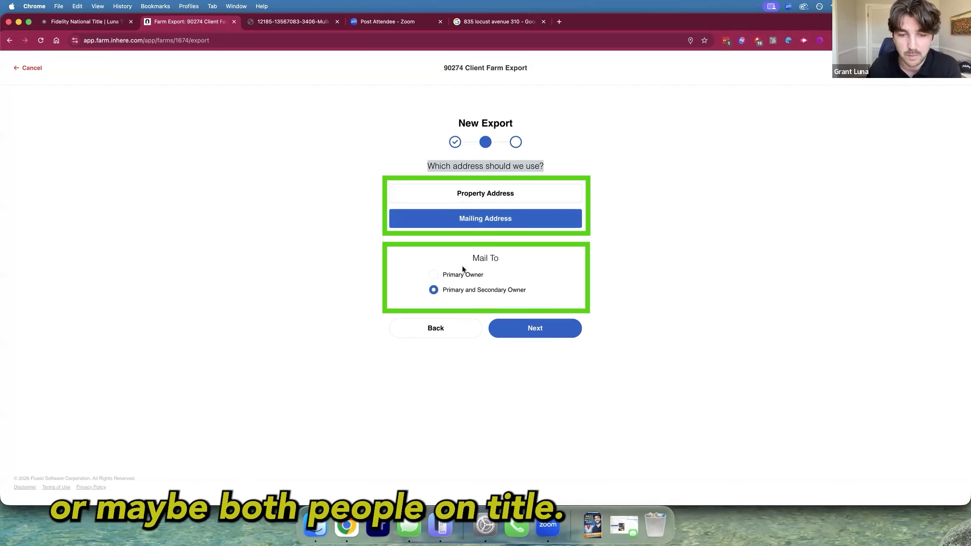
{"action": "left_click", "coordinate": [534, 330]}
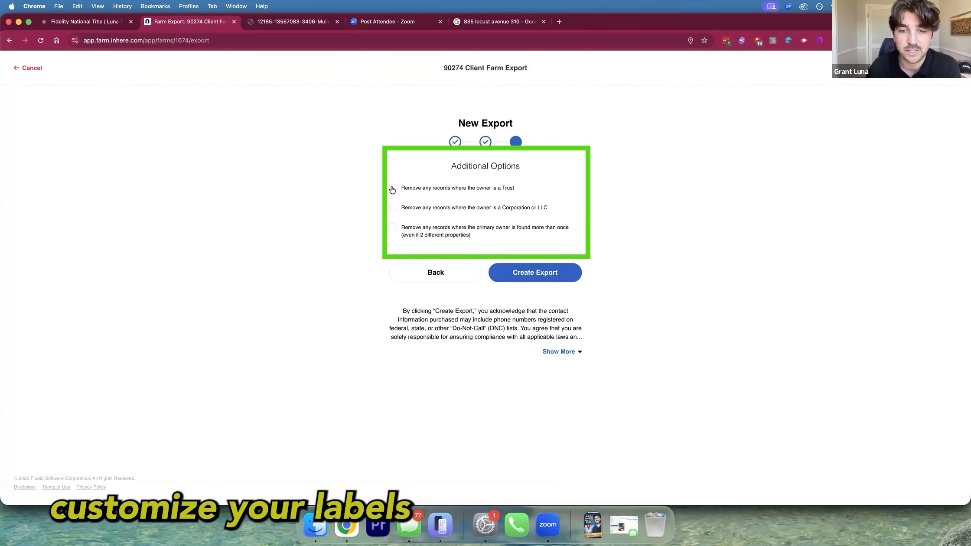
{"action": "left_click", "coordinate": [393, 188]}
{"action": "left_click", "coordinate": [544, 271]}
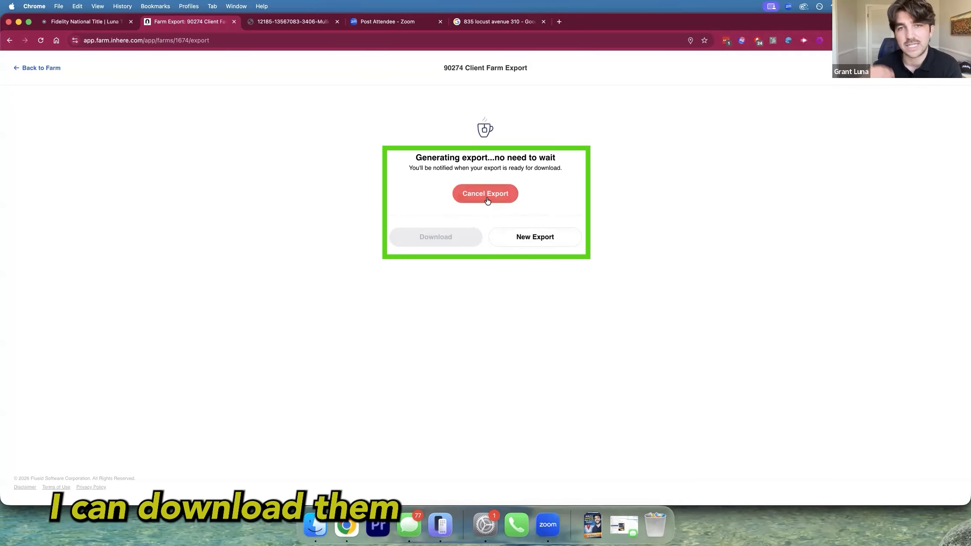
Return to the farm to begin another export, and download and open the finished Avery 5160 mailing labels PDF.
{"action": "left_click", "coordinate": [51, 72]}
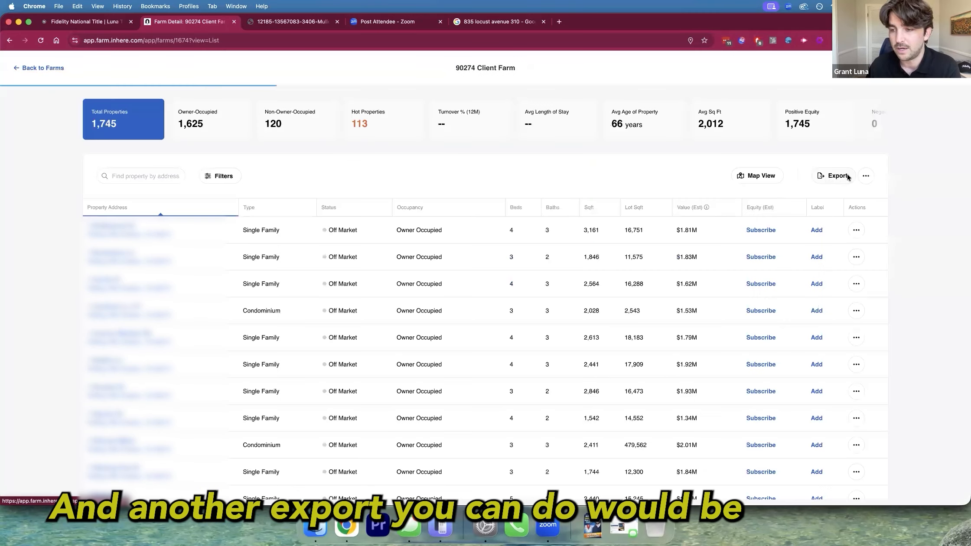
{"action": "left_click", "coordinate": [834, 176]}
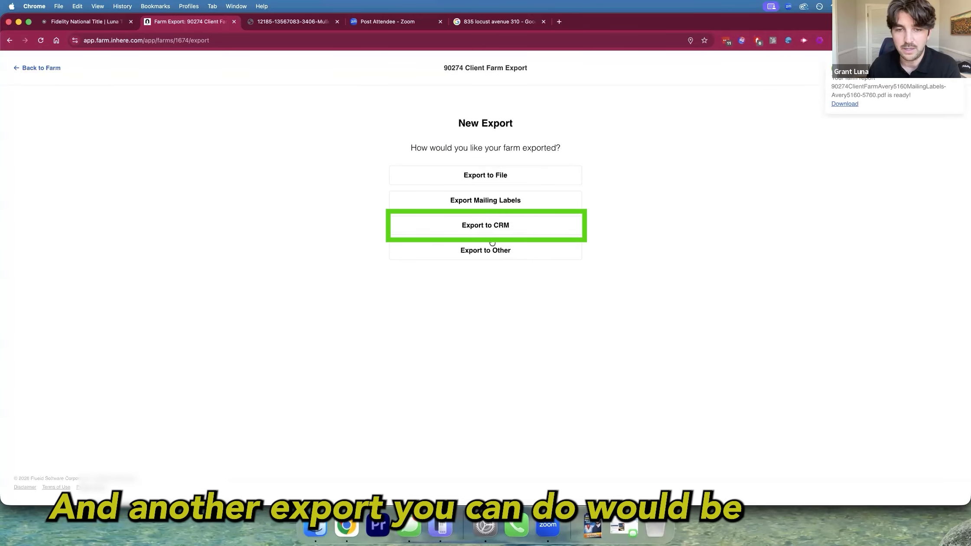
{"action": "left_click", "coordinate": [844, 103]}
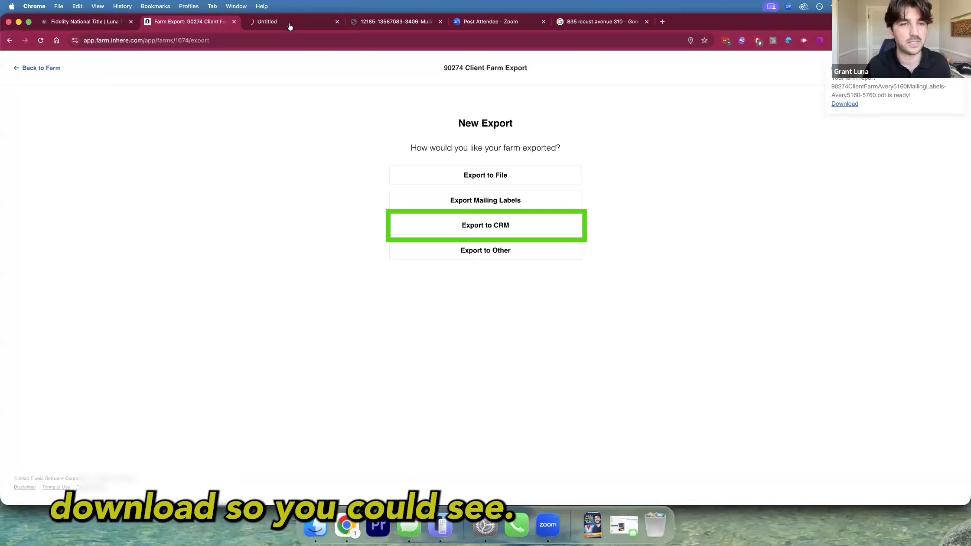
{"action": "left_click", "coordinate": [813, 67]}
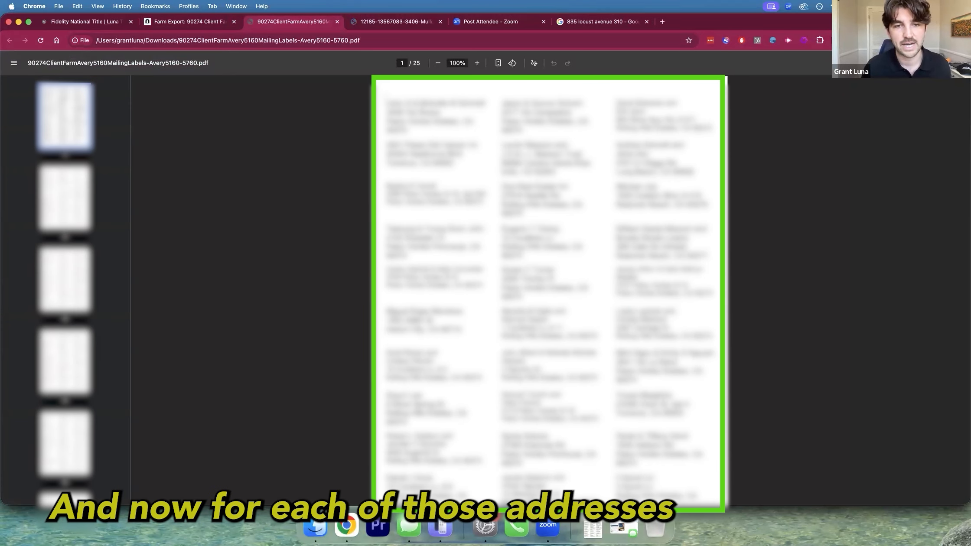
Examine the first row of address labels in the mailing labels PDF, and close the document.
{"action": "left_click_drag", "start_coordinate": [387, 103], "coordinate": [406, 131]}
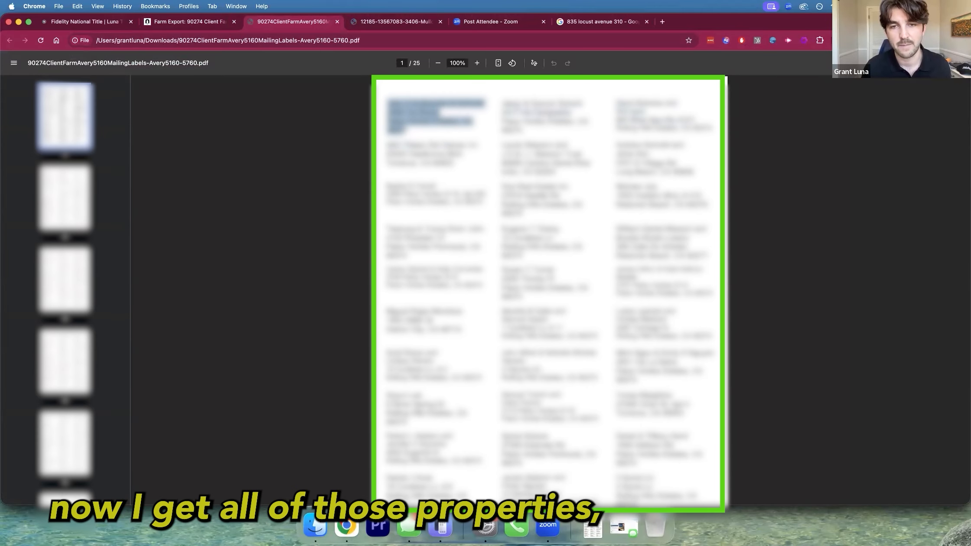
{"action": "left_click", "coordinate": [494, 105]}
{"action": "left_click_drag", "start_coordinate": [615, 100], "coordinate": [713, 129]}
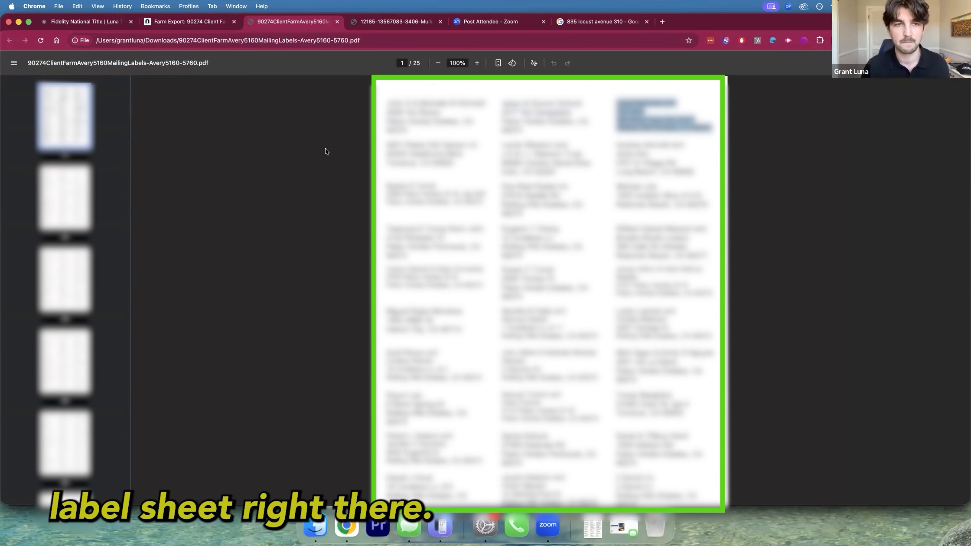
{"action": "key", "text": "super+w"}
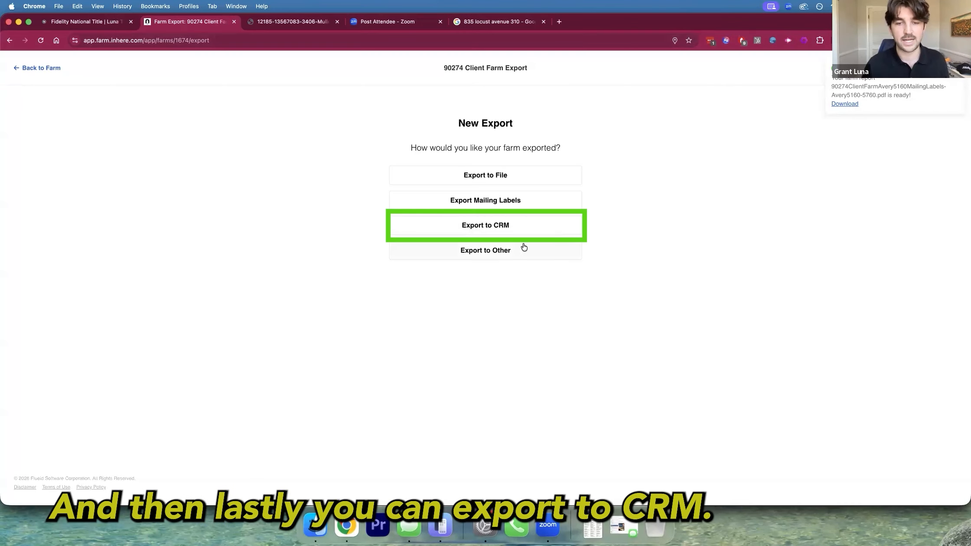
{"action": "left_click", "coordinate": [497, 226]}
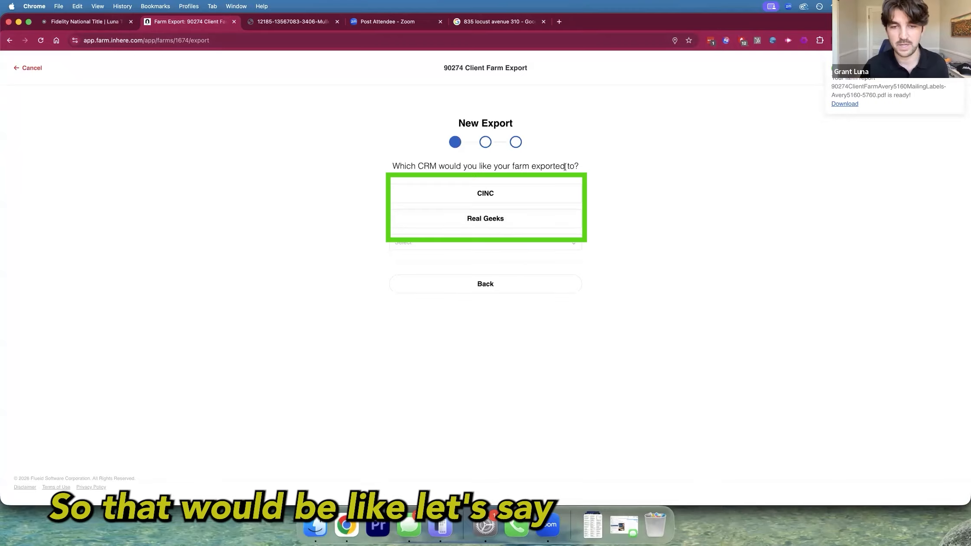
{"action": "left_click", "coordinate": [519, 243]}
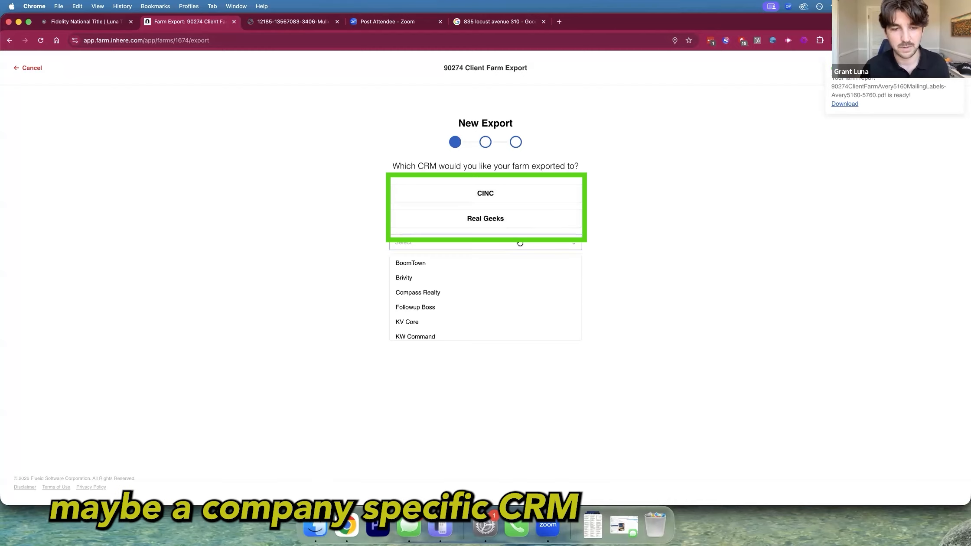
{"action": "scroll", "coordinate": [465, 289], "scroll_direction": "down", "scroll_amount": 2}
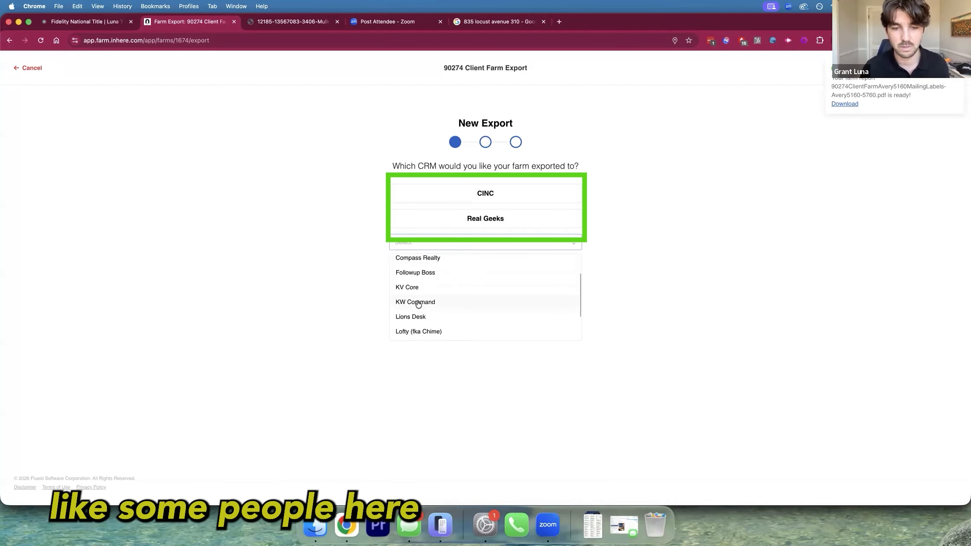
{"action": "left_click", "coordinate": [442, 303]}
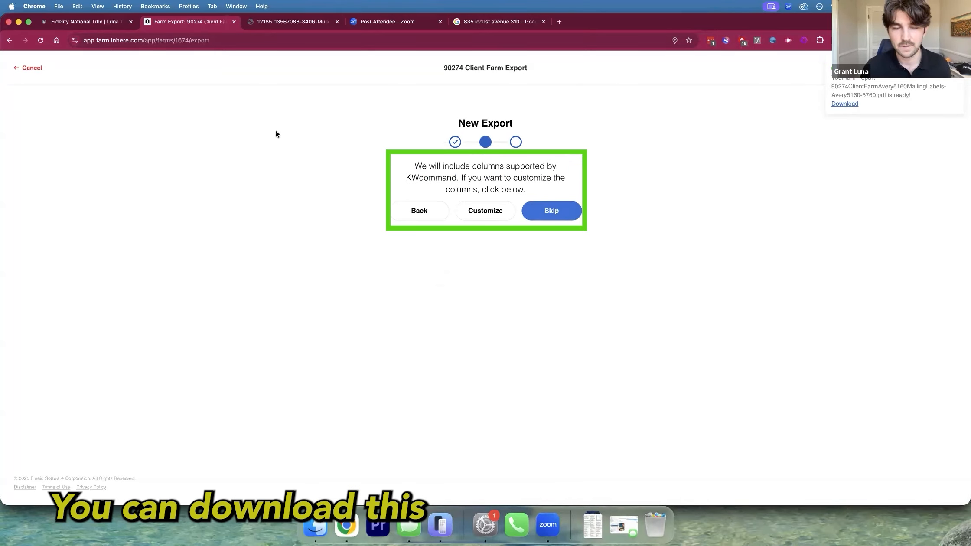
{"action": "left_click", "coordinate": [31, 68]}
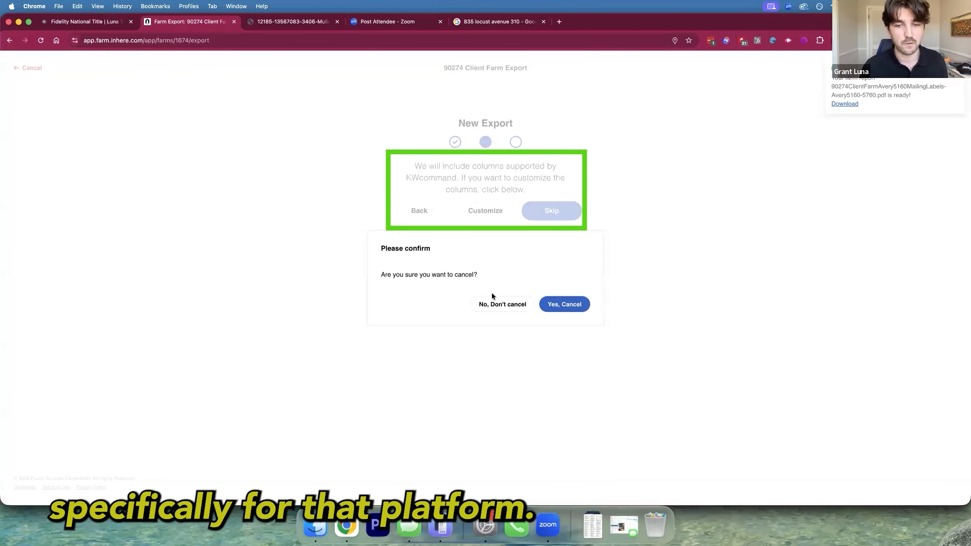
{"action": "left_click", "coordinate": [563, 312]}
Start a CRM export of the 90274 Client Farm and choose KW Command as the target CRM.
{"action": "left_click", "coordinate": [466, 221]}
{"action": "left_click", "coordinate": [484, 243]}
{"action": "scroll", "coordinate": [405, 317], "scroll_direction": "down", "scroll_amount": 1}
{"action": "left_click", "coordinate": [427, 308]}
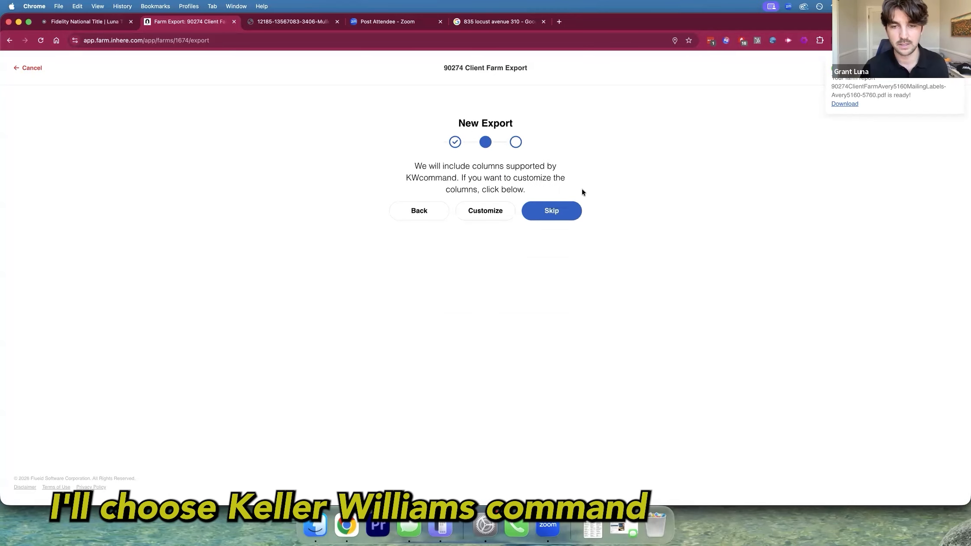
Review the customizable KW Command columns, keep all of them included, and create the export without additional options.
{"action": "left_click", "coordinate": [482, 210]}
{"action": "scroll", "coordinate": [394, 311], "scroll_direction": "down", "scroll_amount": 2}
{"action": "scroll", "coordinate": [394, 310], "scroll_direction": "down", "scroll_amount": 10}
{"action": "scroll", "coordinate": [396, 314], "scroll_direction": "down", "scroll_amount": 5}
{"action": "scroll", "coordinate": [396, 316], "scroll_direction": "up", "scroll_amount": 15}
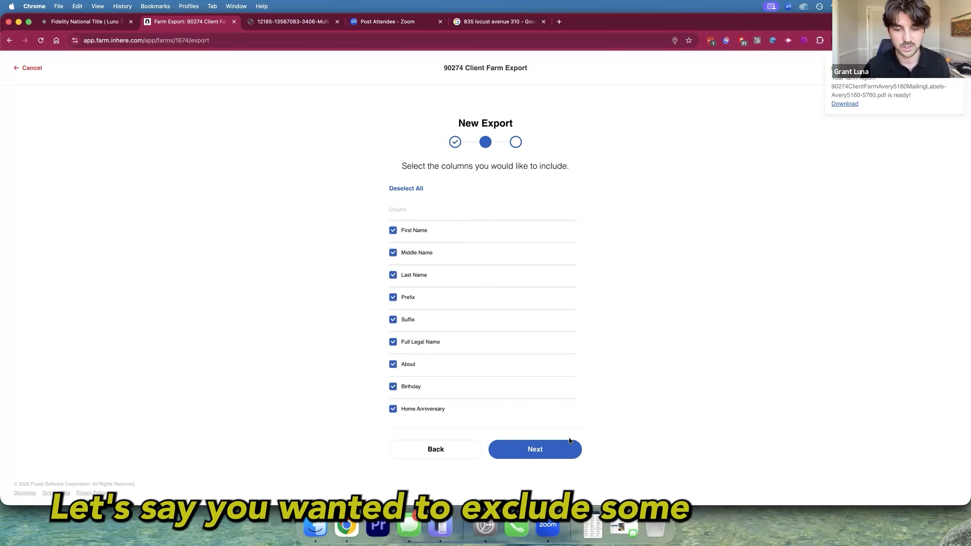
{"action": "left_click", "coordinate": [551, 447]}
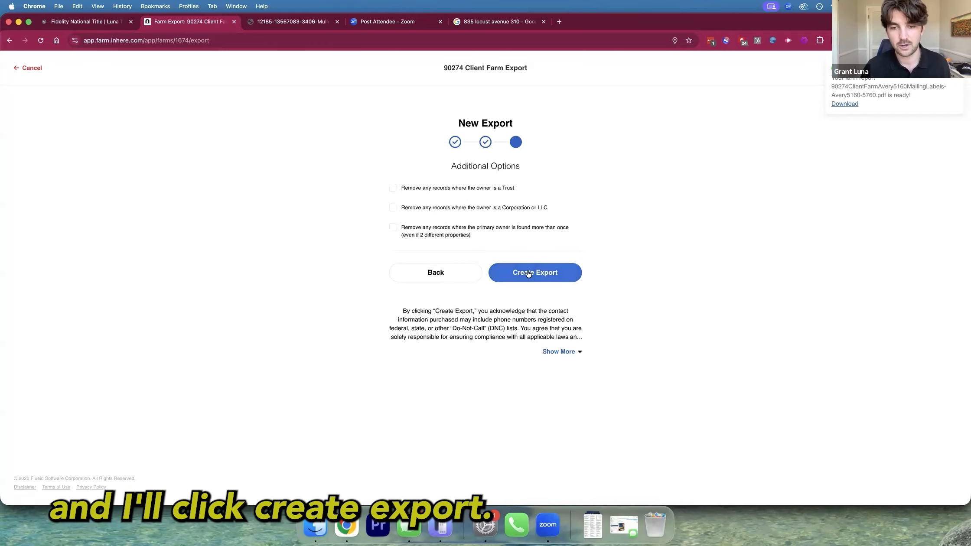
{"action": "left_click", "coordinate": [542, 273]}
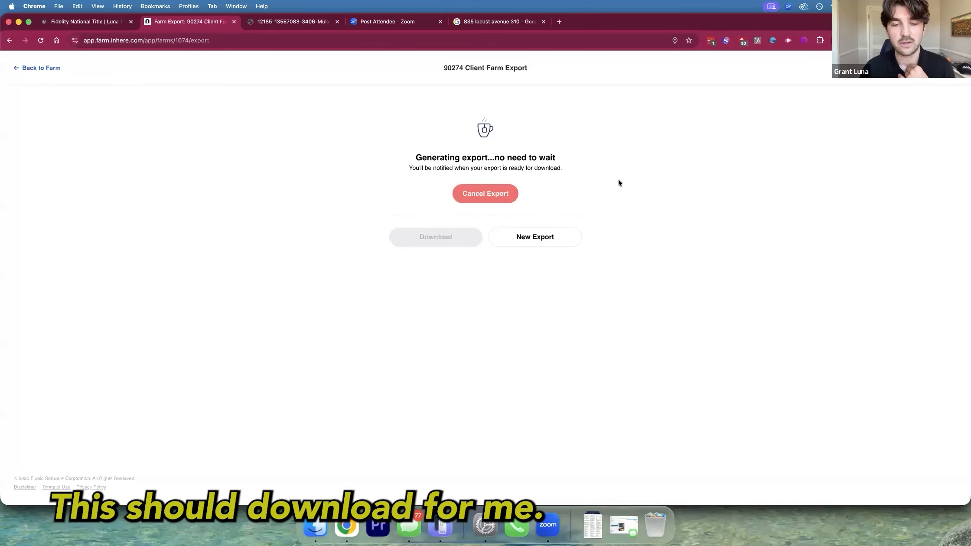
Download the KW Command CSV export, open it in Numbers, and look through its columns.
{"action": "left_click", "coordinate": [842, 96]}
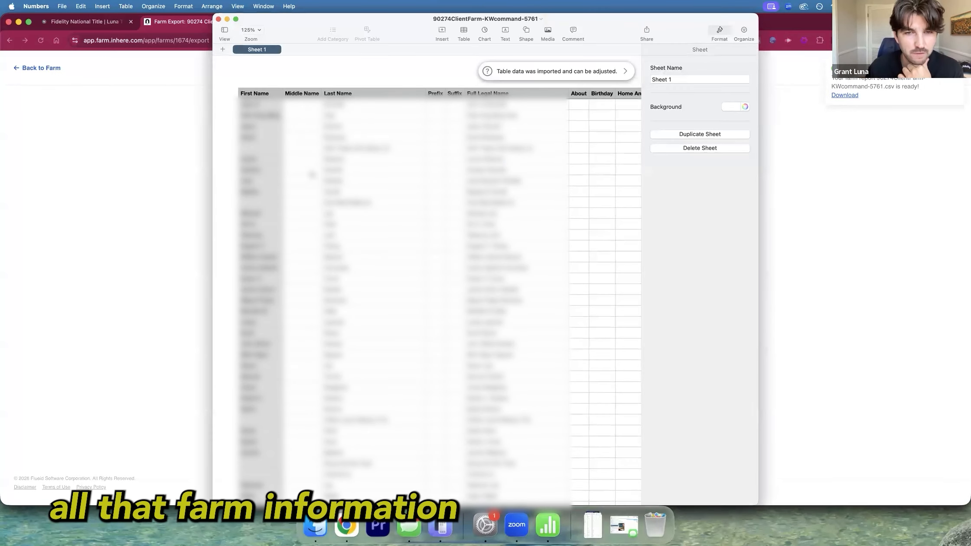
{"action": "scroll", "coordinate": [418, 209], "scroll_direction": "right", "scroll_amount": 10}
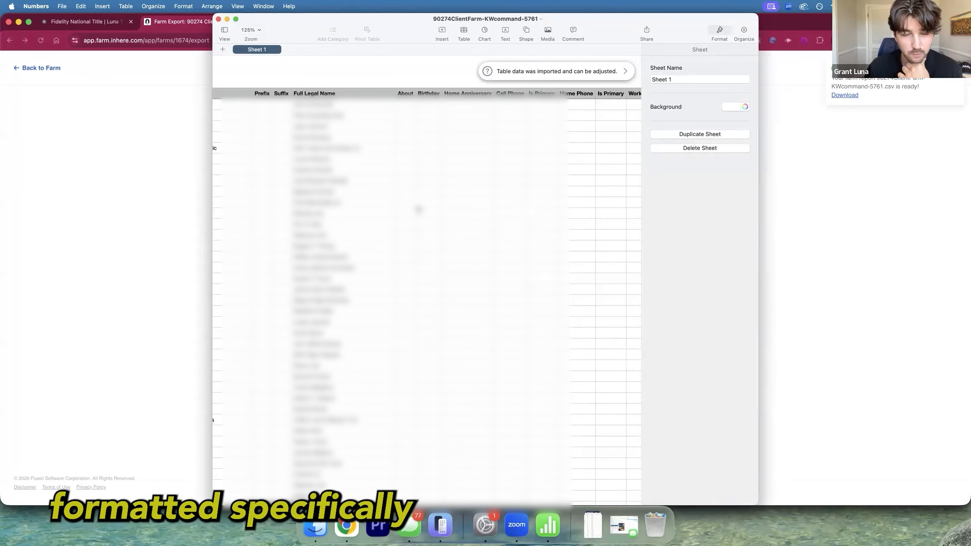
{"action": "scroll", "coordinate": [419, 209], "scroll_direction": "right", "scroll_amount": 15}
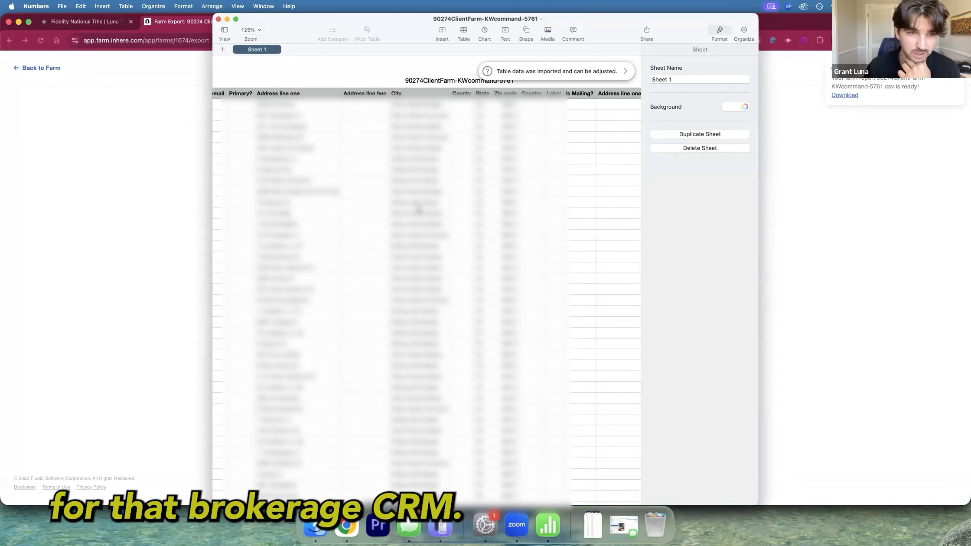
{"action": "scroll", "coordinate": [419, 210], "scroll_direction": "right", "scroll_amount": 1}
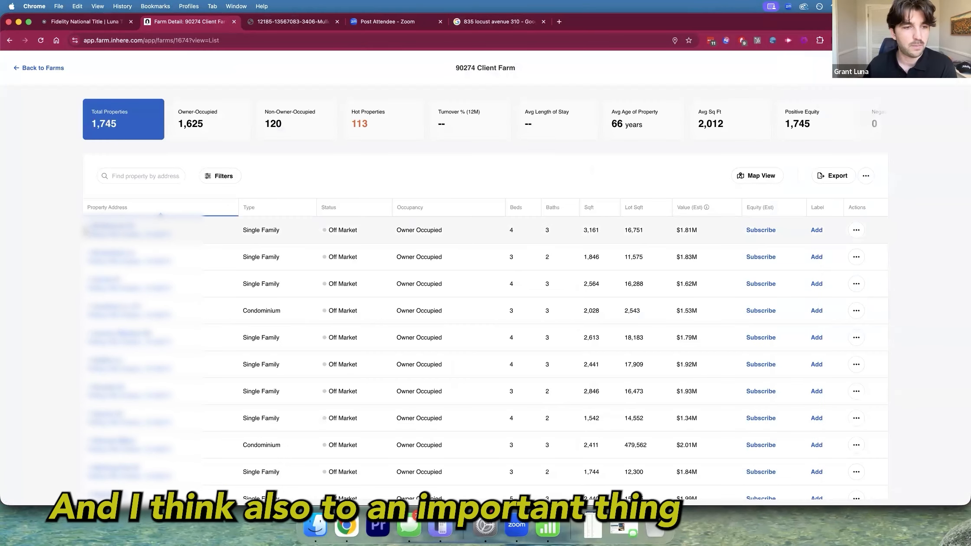
Filter the farm's property list with the Non-Owner Occupied preset.
{"action": "left_click", "coordinate": [224, 175]}
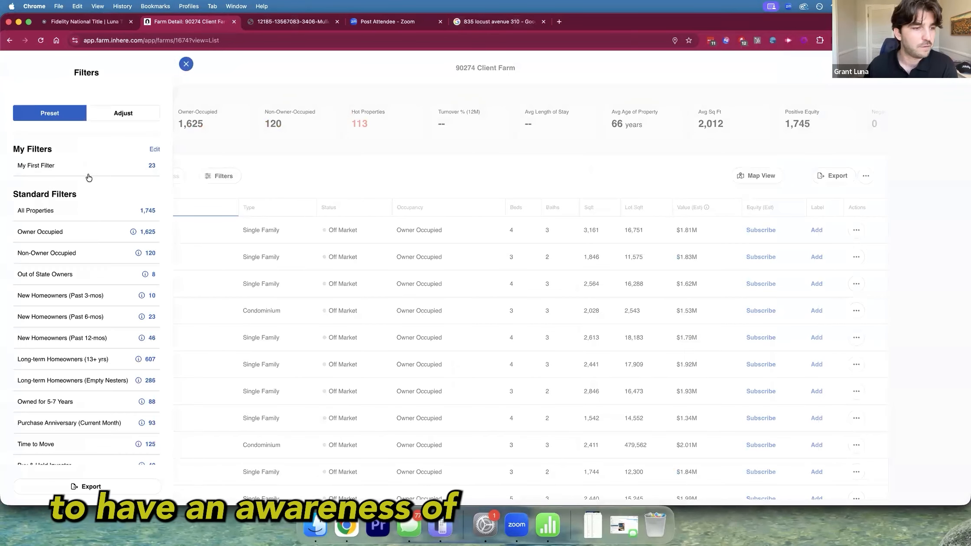
{"action": "left_click", "coordinate": [85, 248]}
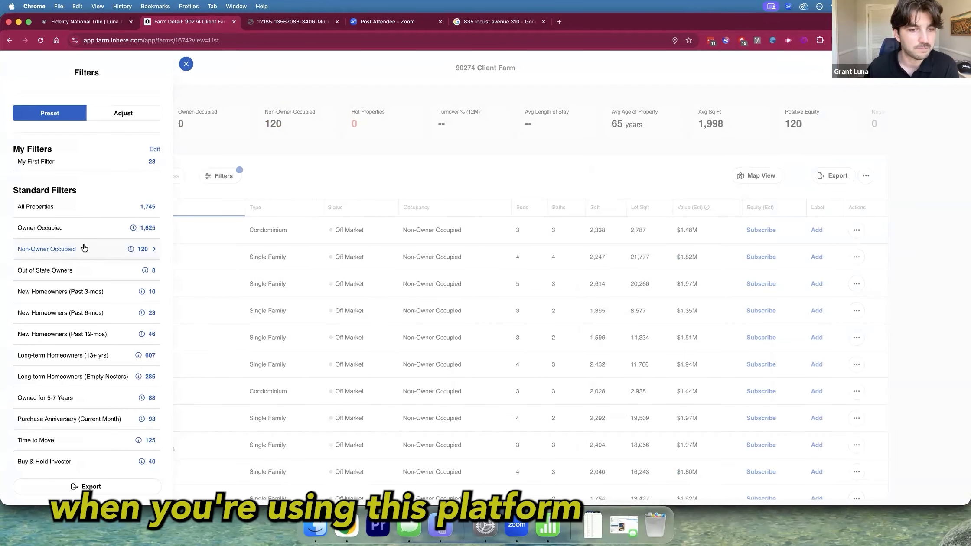
{"action": "left_click", "coordinate": [432, 138]}
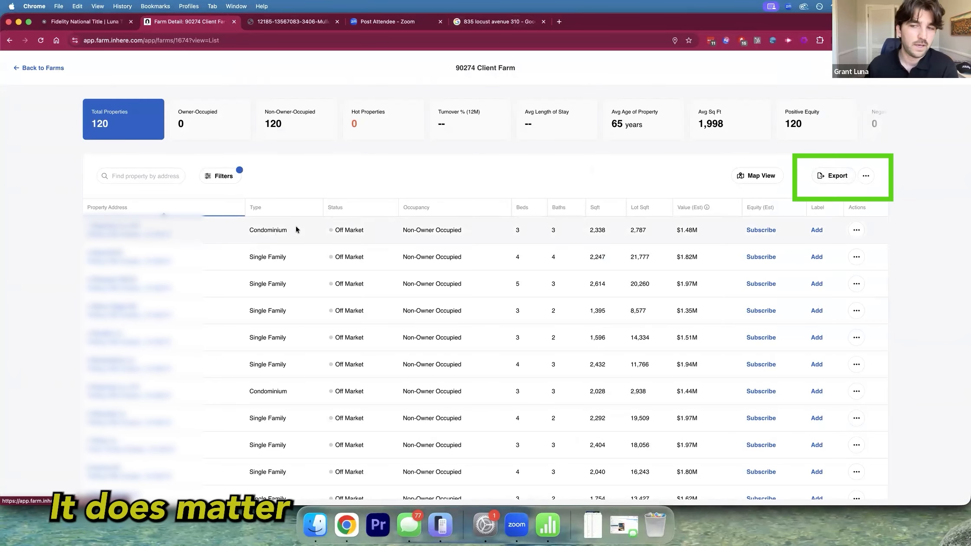
Show the farm on the map, and remove and reapply the Non-Owner Occupied preset filter there.
{"action": "left_click", "coordinate": [741, 179]}
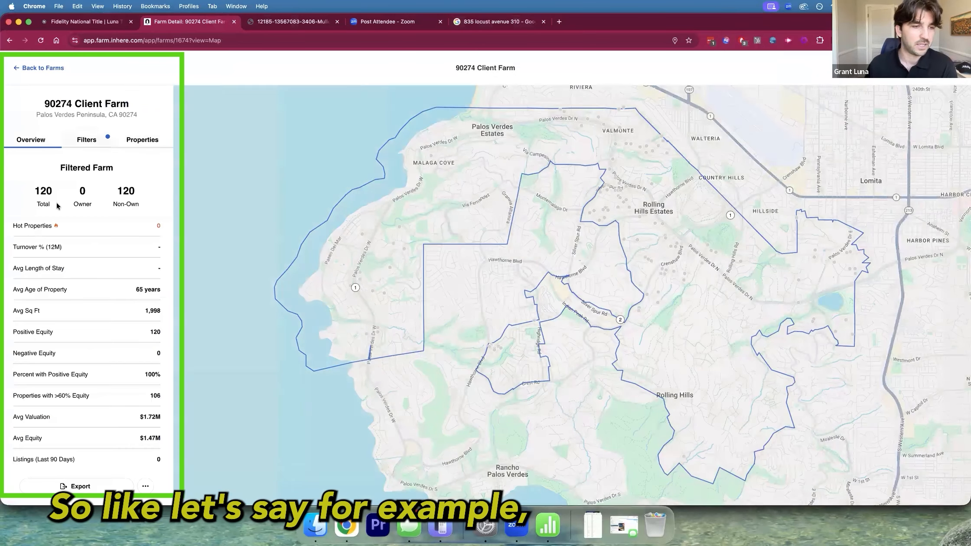
{"action": "left_click", "coordinate": [85, 139]}
{"action": "left_click", "coordinate": [86, 311]}
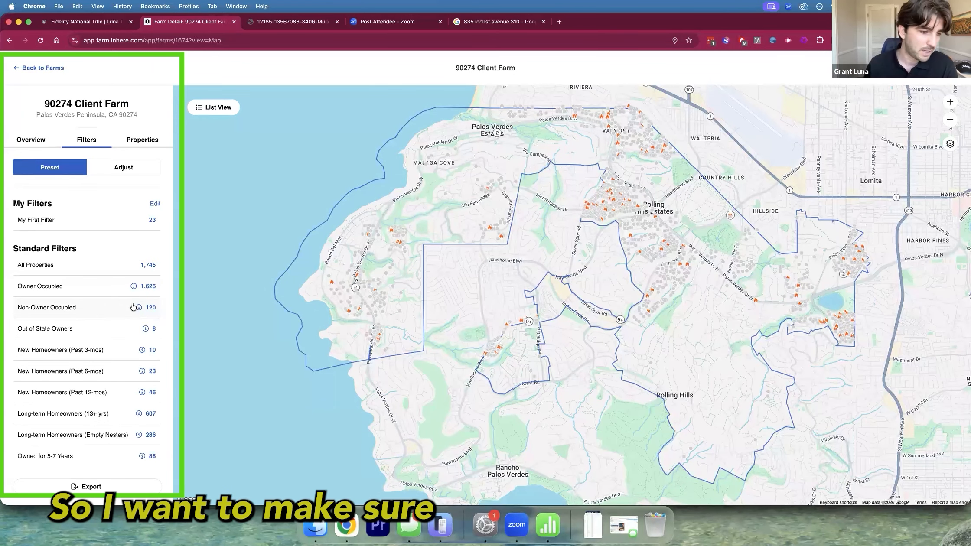
{"action": "left_click", "coordinate": [97, 311]}
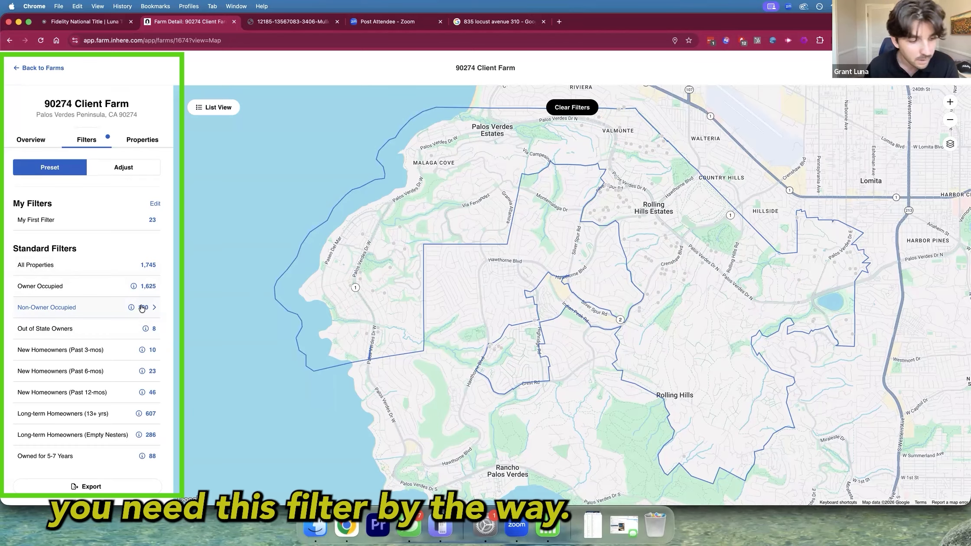
Set up an Avery 5160 mailing label export of the filtered farm, using the Mailing Address and the Primary and Secondary Owner.
{"action": "left_click", "coordinate": [91, 487]}
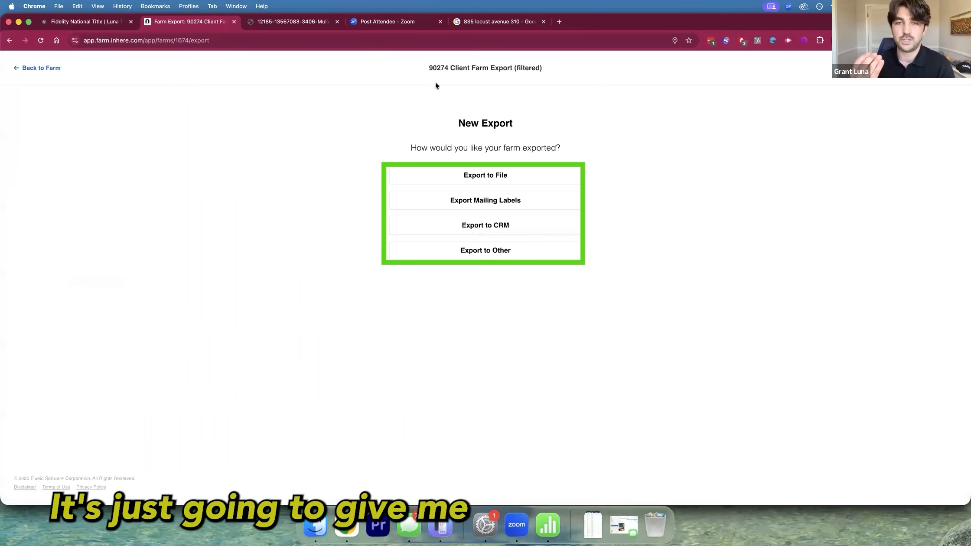
{"action": "left_click", "coordinate": [497, 201]}
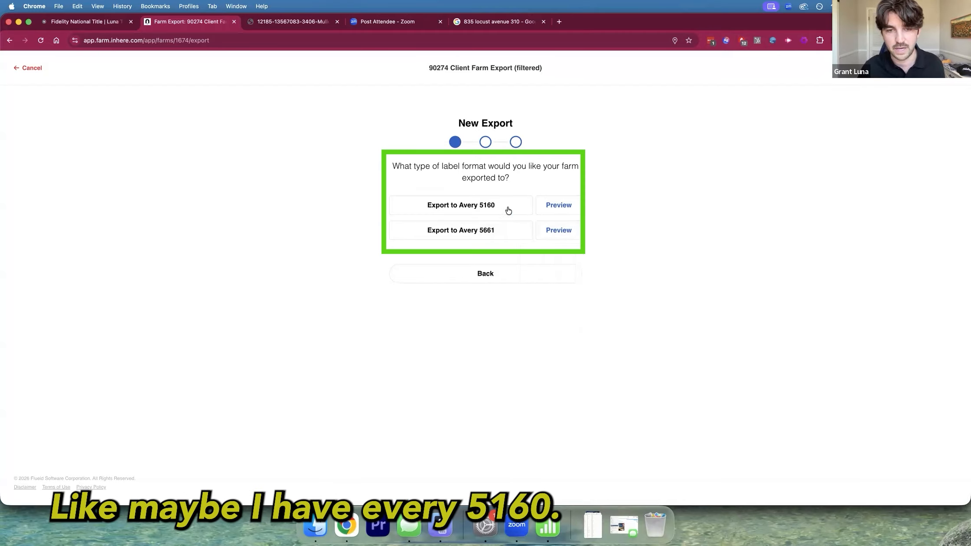
{"action": "mouse_move", "coordinate": [563, 206]}
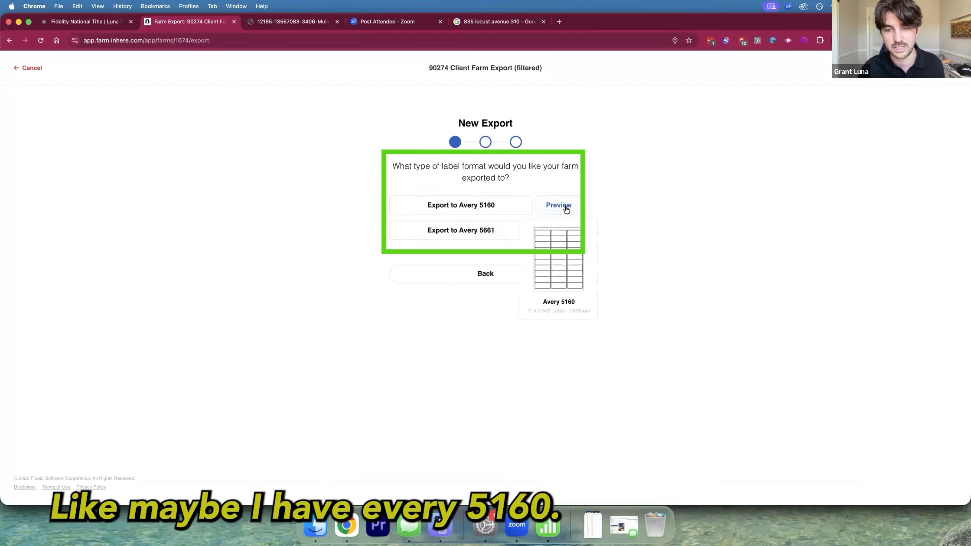
{"action": "left_click", "coordinate": [463, 211]}
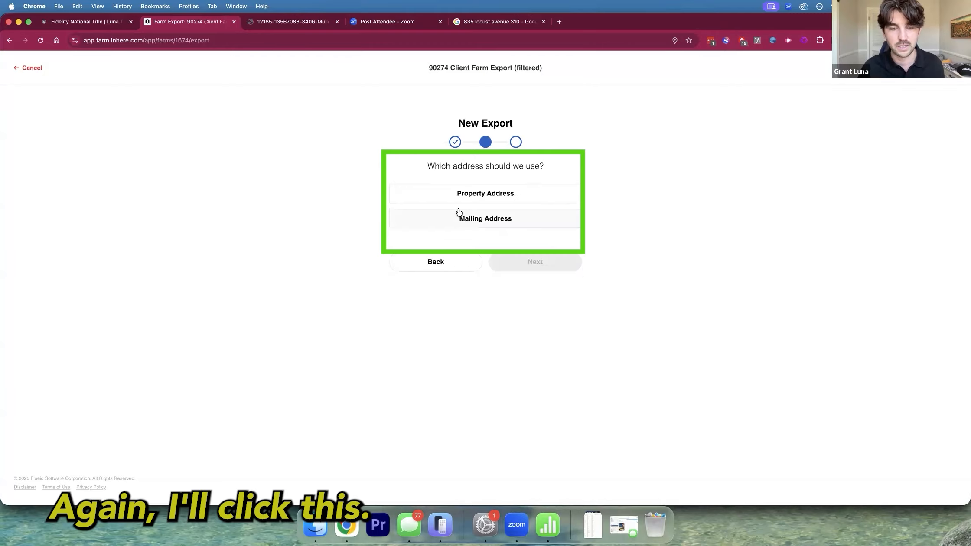
{"action": "left_click", "coordinate": [496, 221]}
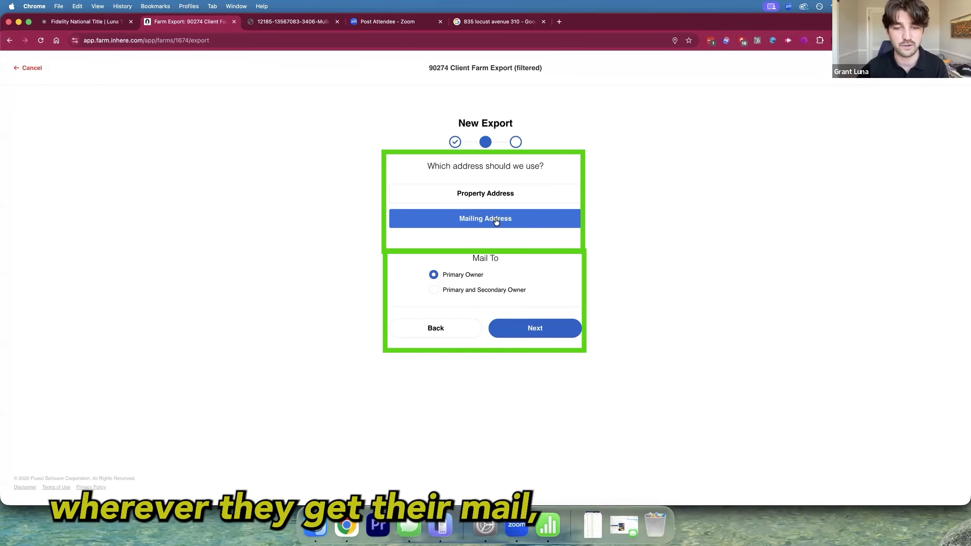
{"action": "left_click", "coordinate": [433, 289]}
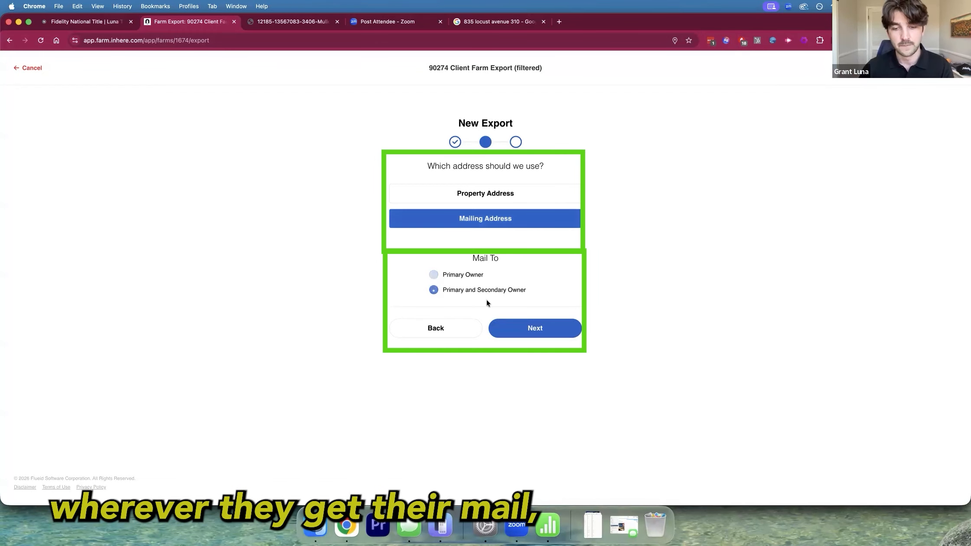
Create the filtered label export without Corporation or LLC owners and repeated primary owners, and download its PDF.
{"action": "left_click", "coordinate": [532, 325]}
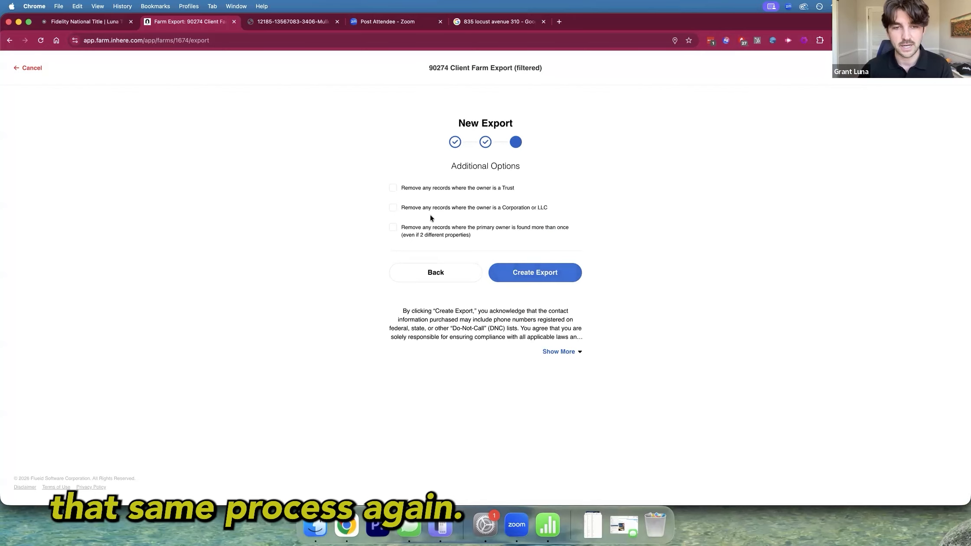
{"action": "scroll", "coordinate": [407, 189], "scroll_direction": "up", "scroll_amount": 5}
{"action": "scroll", "coordinate": [408, 189], "scroll_direction": "right", "scroll_amount": 1}
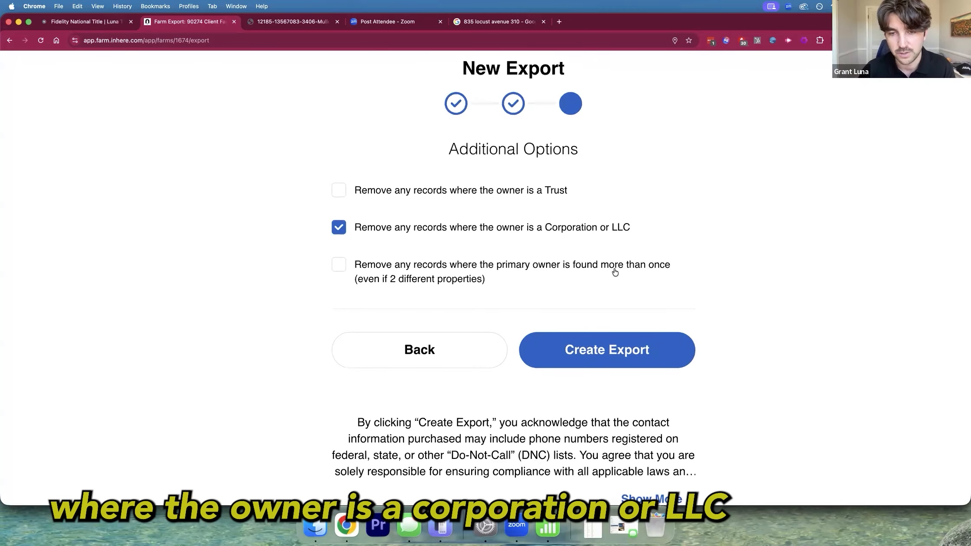
{"action": "left_click", "coordinate": [338, 266]}
{"action": "scroll", "coordinate": [354, 262], "scroll_direction": "down", "scroll_amount": 5}
{"action": "left_click", "coordinate": [549, 273]}
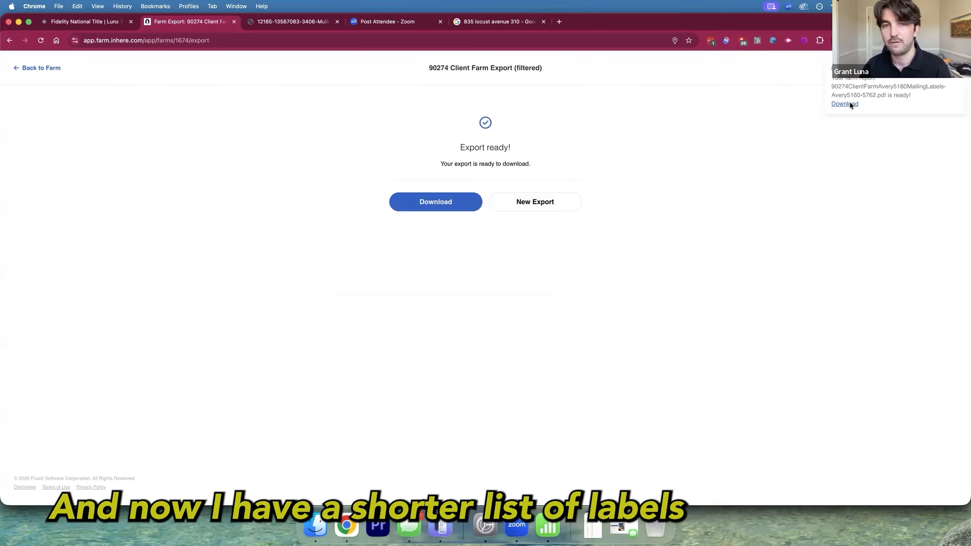
{"action": "left_click", "coordinate": [844, 104]}
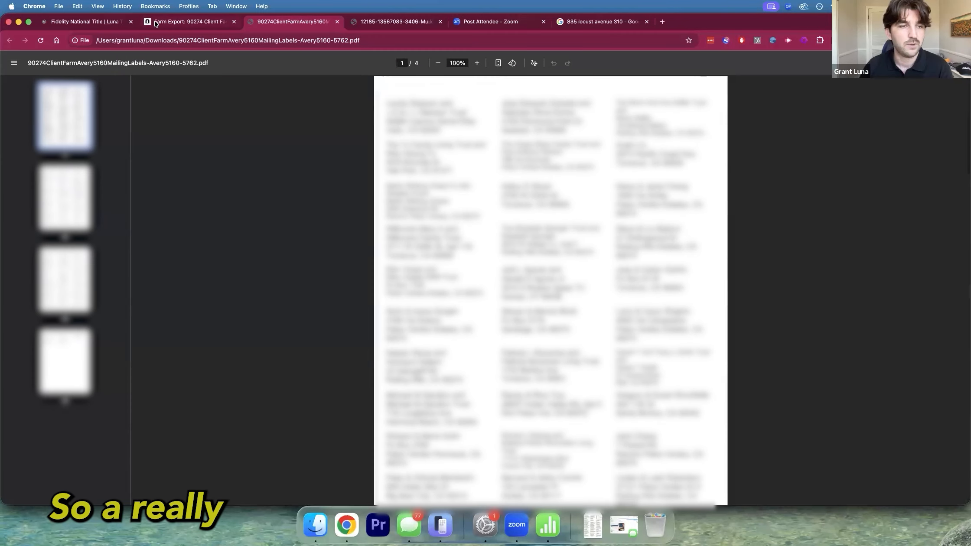
Return to the 90274 Client Farm and look through its standard and premium preset filters.
{"action": "left_click", "coordinate": [186, 21]}
{"action": "left_click", "coordinate": [34, 69]}
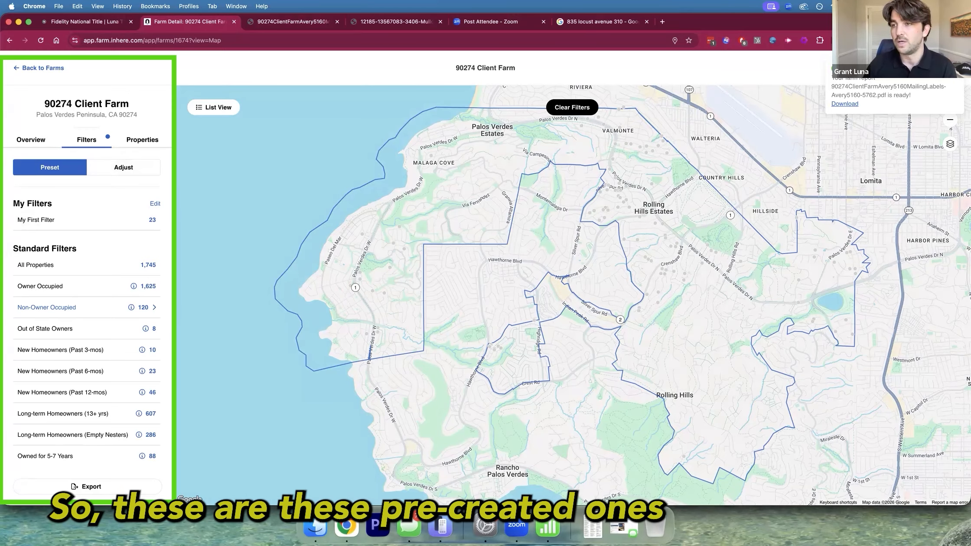
{"action": "scroll", "coordinate": [68, 341], "scroll_direction": "down", "scroll_amount": 2}
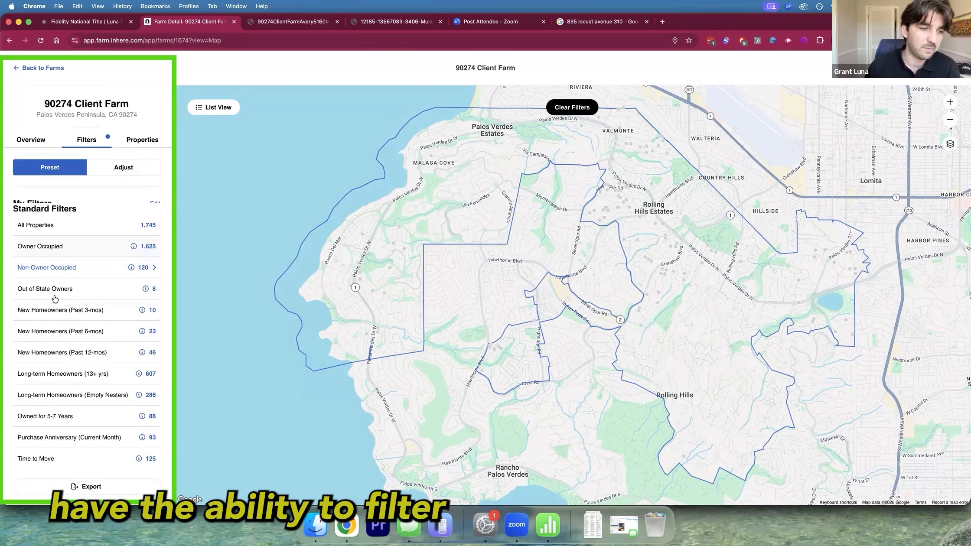
{"action": "scroll", "coordinate": [76, 289], "scroll_direction": "down", "scroll_amount": 2}
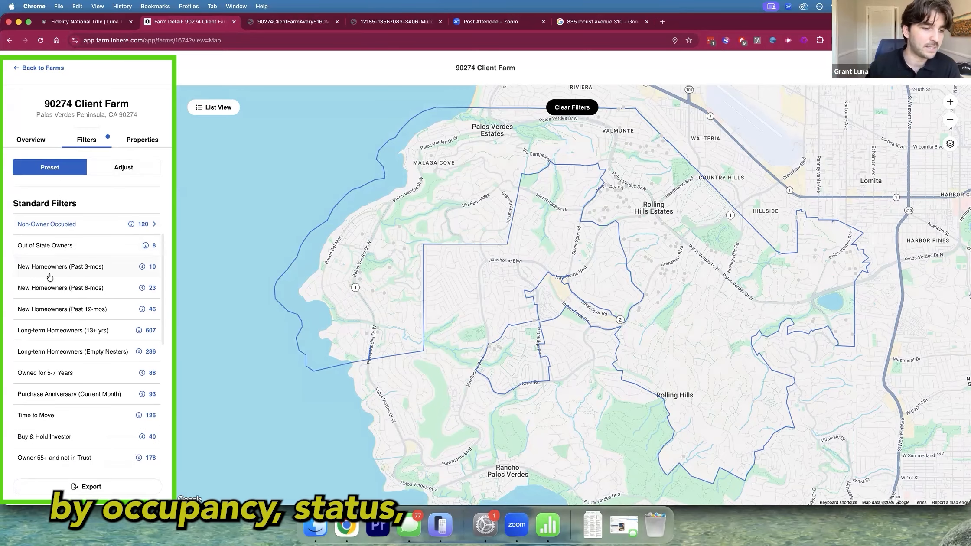
{"action": "scroll", "coordinate": [49, 276], "scroll_direction": "down", "scroll_amount": 6}
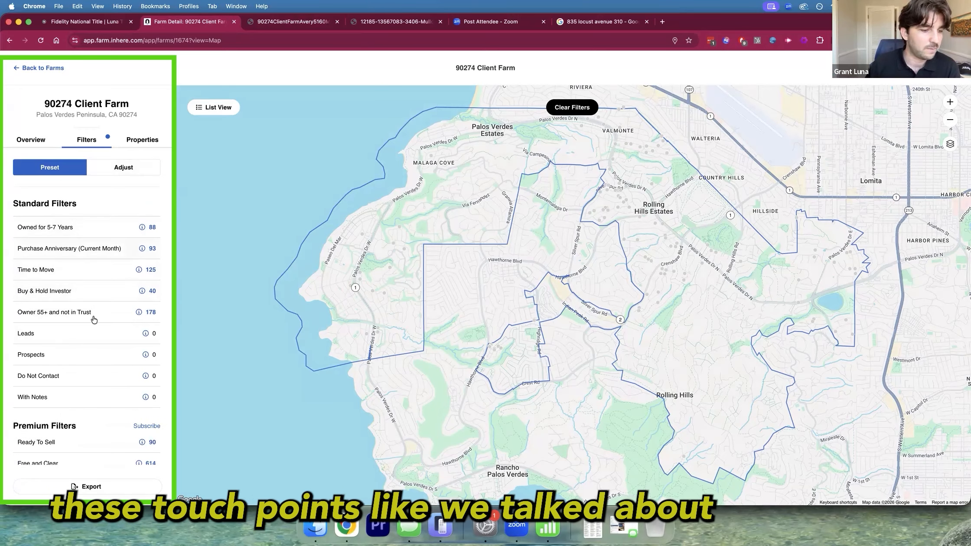
{"action": "scroll", "coordinate": [69, 334], "scroll_direction": "down", "scroll_amount": 3}
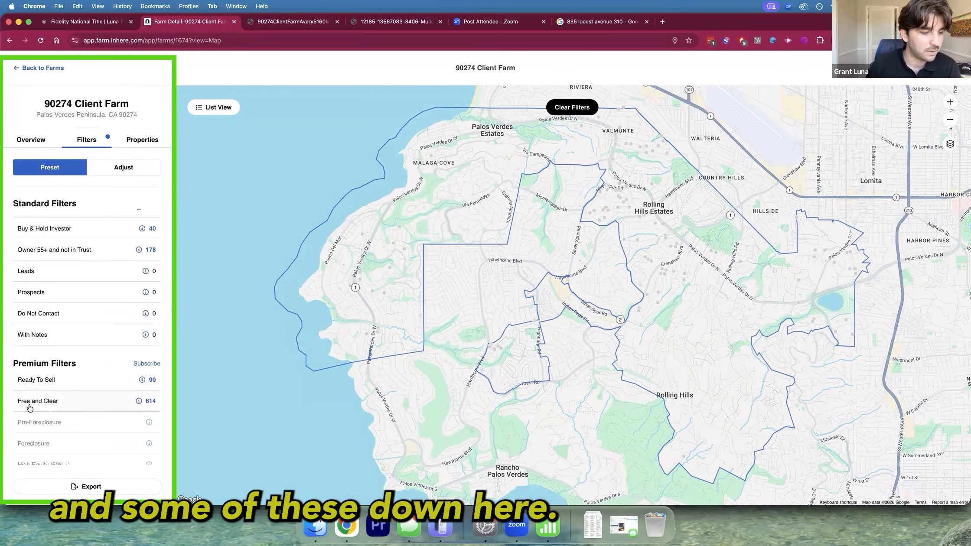
{"action": "scroll", "coordinate": [96, 295], "scroll_direction": "up", "scroll_amount": 10}
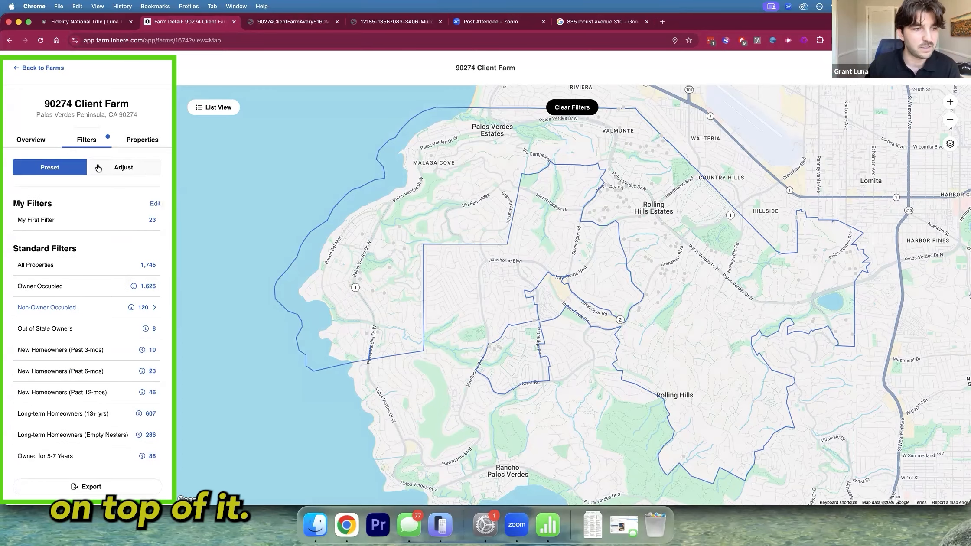
Open the Coastal San Pedro Farm from the farms list and show it on the map.
{"action": "left_click", "coordinate": [48, 69]}
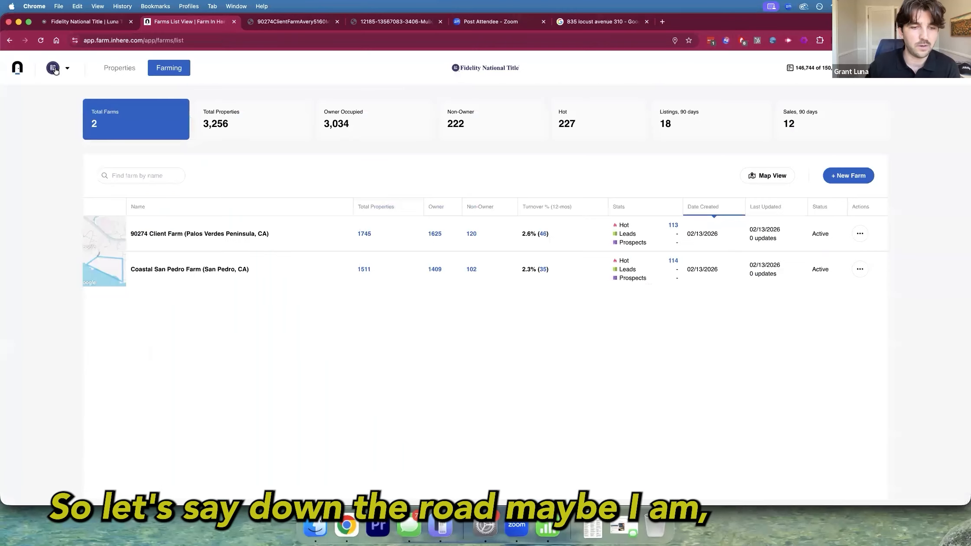
{"action": "left_click", "coordinate": [228, 271]}
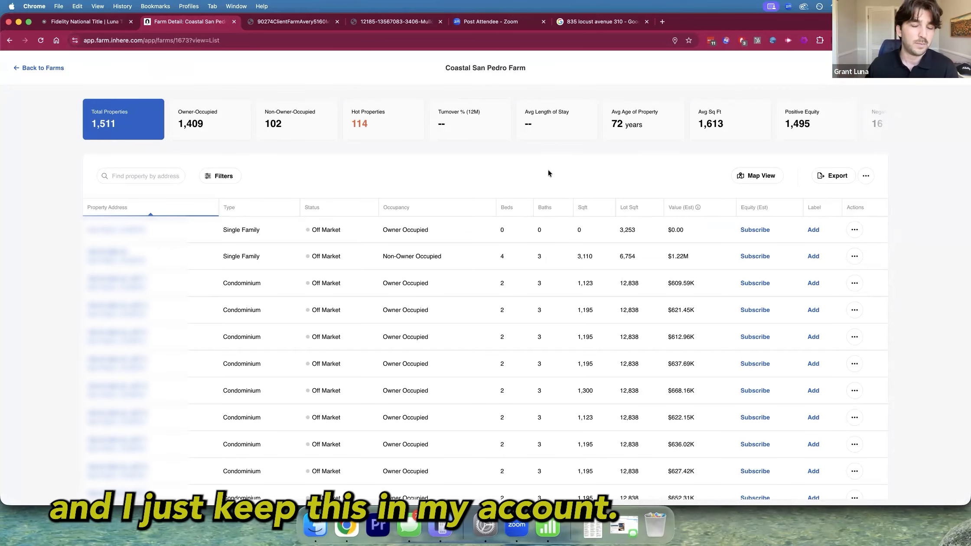
{"action": "left_click", "coordinate": [754, 176]}
{"action": "left_click_drag", "start_coordinate": [420, 200], "coordinate": [325, 219]}
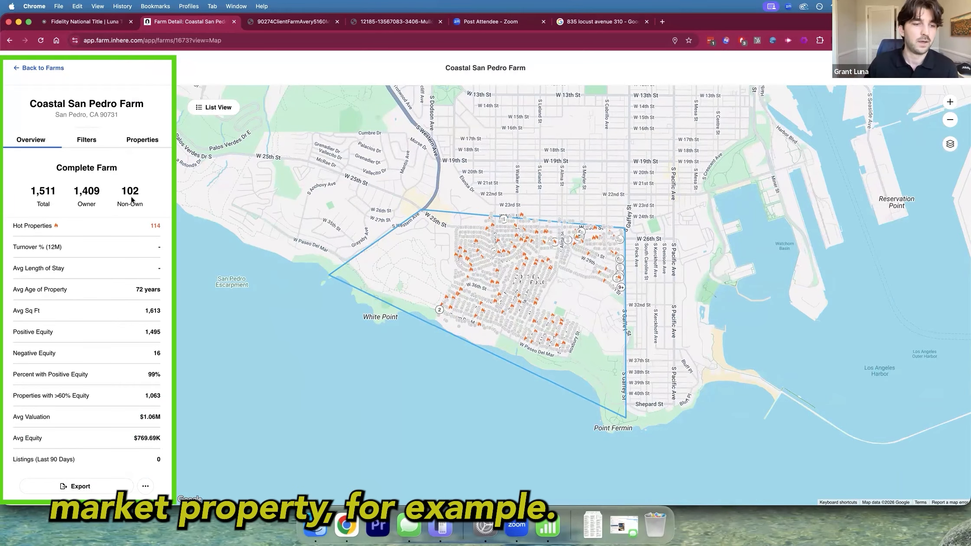
Adjust the farm's filters to 3, 4 and 5+ bedrooms and 2, 3, 4 and 5+ bathrooms.
{"action": "left_click", "coordinate": [91, 142]}
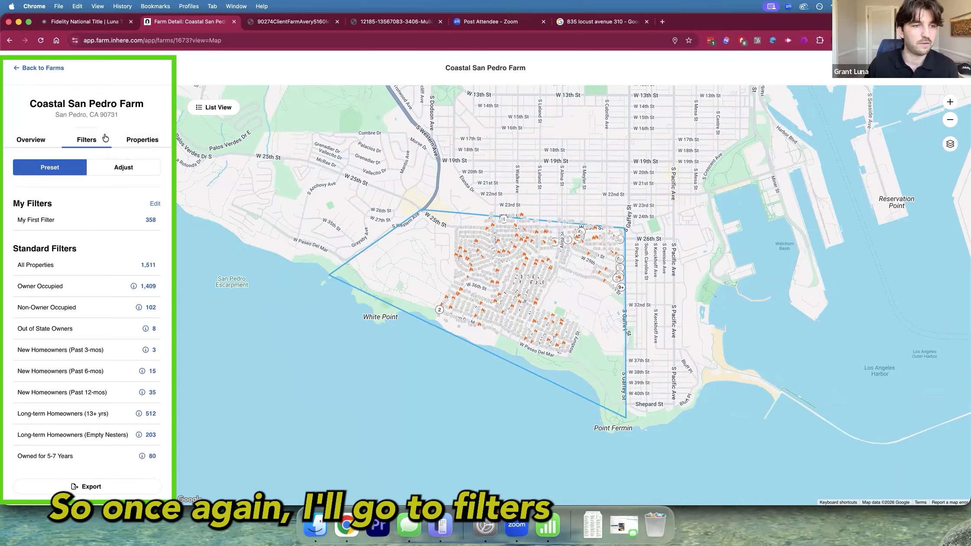
{"action": "left_click", "coordinate": [137, 168]}
{"action": "scroll", "coordinate": [107, 323], "scroll_direction": "down", "scroll_amount": 10}
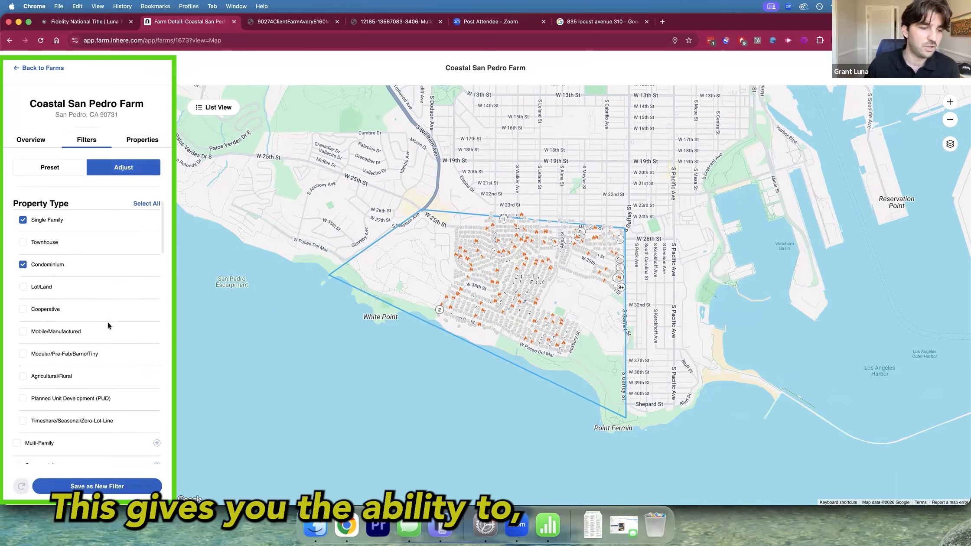
{"action": "scroll", "coordinate": [108, 322], "scroll_direction": "down", "scroll_amount": 12}
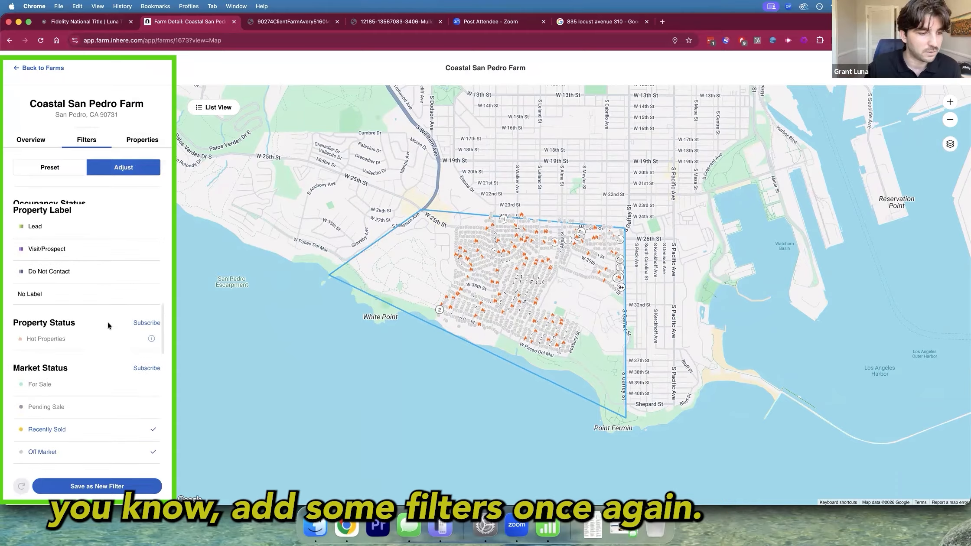
{"action": "scroll", "coordinate": [107, 322], "scroll_direction": "down", "scroll_amount": 8}
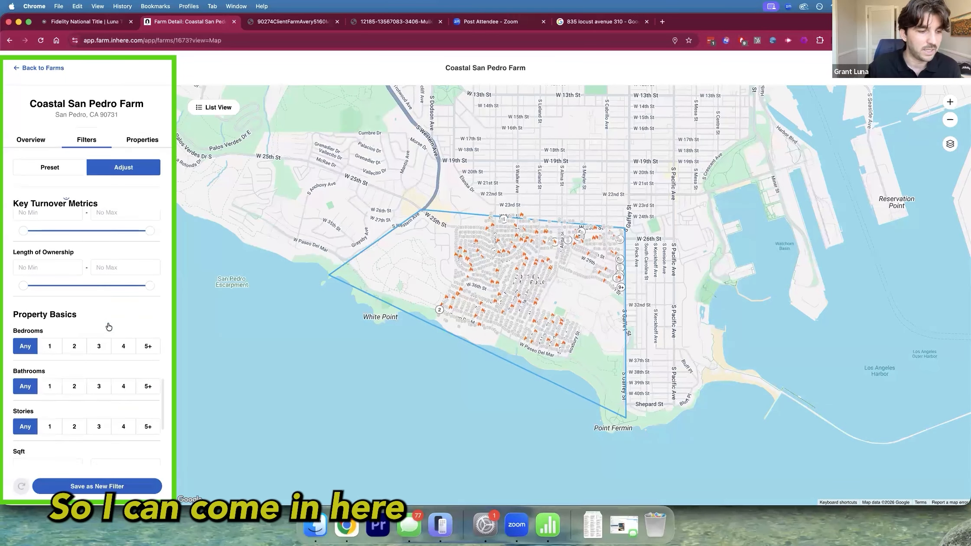
{"action": "left_click", "coordinate": [98, 292]}
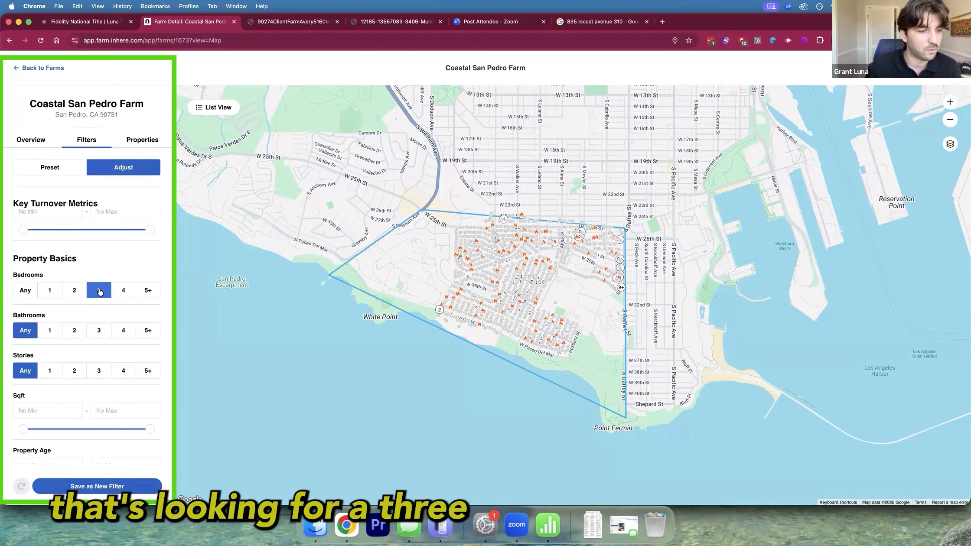
{"action": "left_click", "coordinate": [123, 290]}
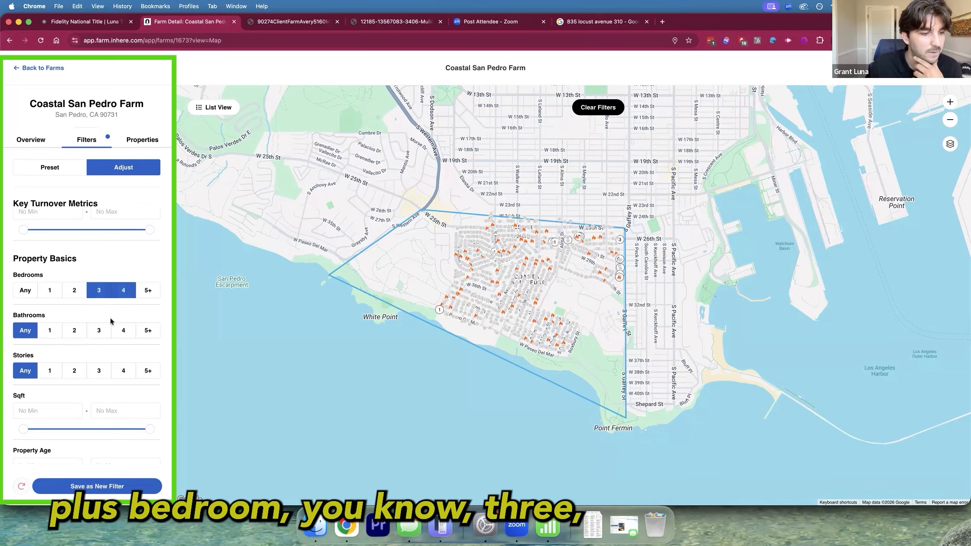
{"action": "left_click", "coordinate": [148, 291]}
{"action": "left_click", "coordinate": [74, 330]}
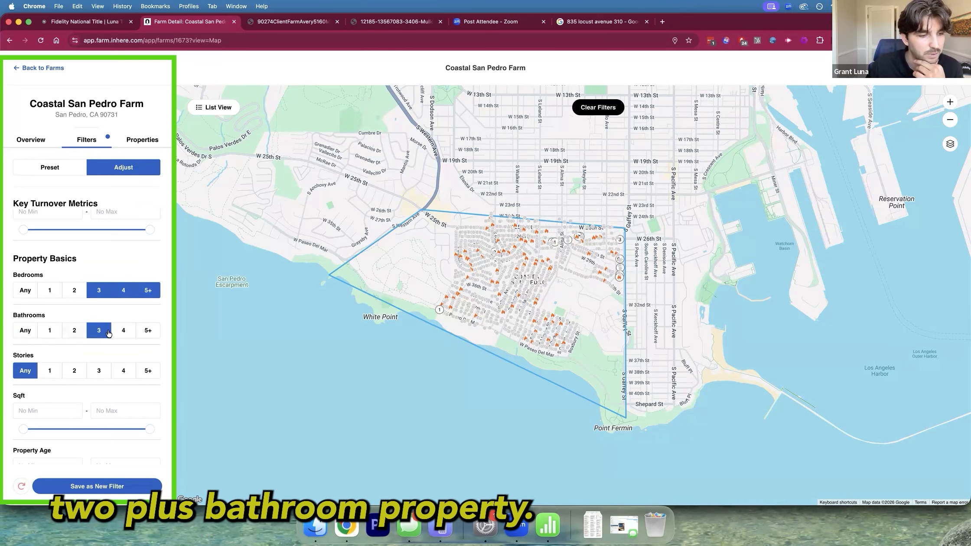
{"action": "left_click", "coordinate": [99, 330]}
{"action": "left_click", "coordinate": [123, 330]}
{"action": "left_click", "coordinate": [146, 330]}
Set the maximum estimated value in the farm's filters to $1,100,000.
{"action": "scroll", "coordinate": [146, 331], "scroll_direction": "down", "scroll_amount": 5}
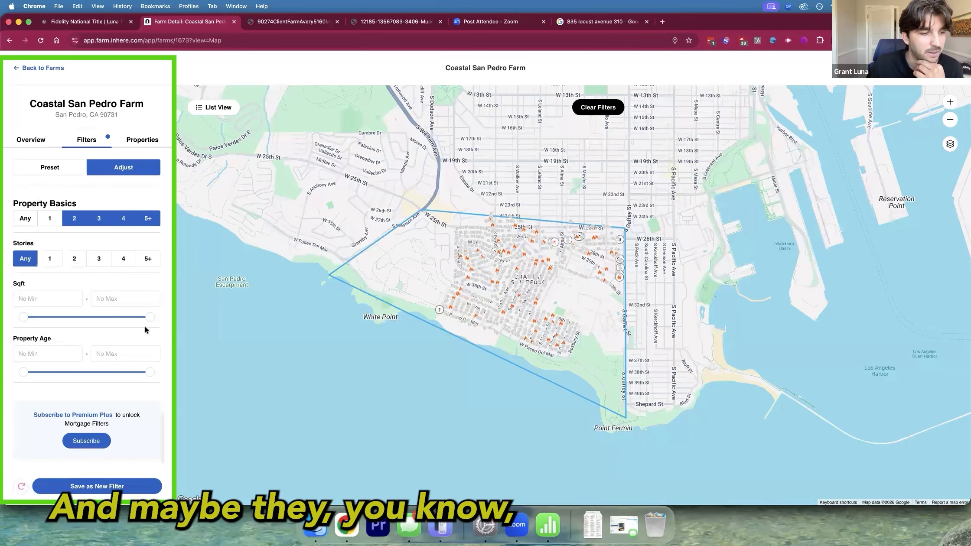
{"action": "scroll", "coordinate": [147, 372], "scroll_direction": "up", "scroll_amount": 5}
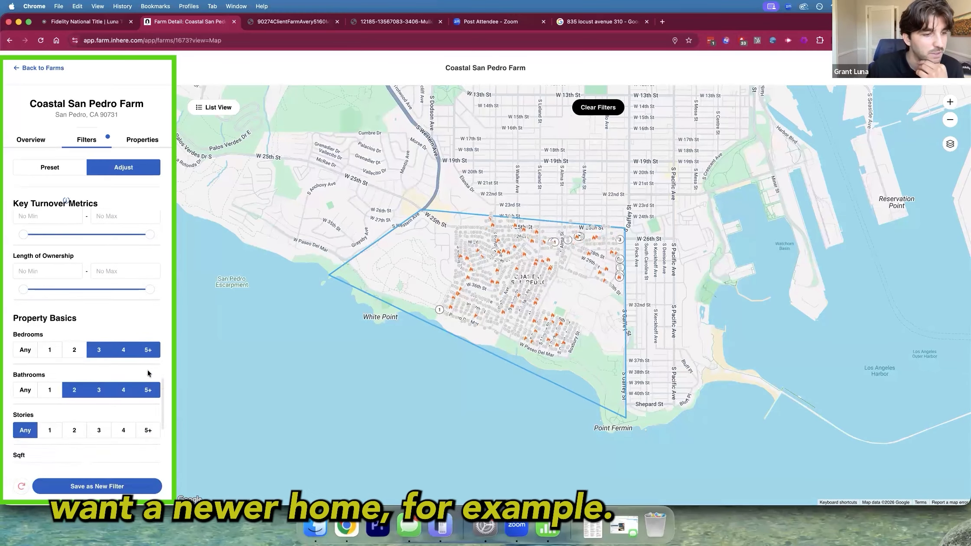
{"action": "left_click_drag", "start_coordinate": [149, 284], "coordinate": [77, 289]}
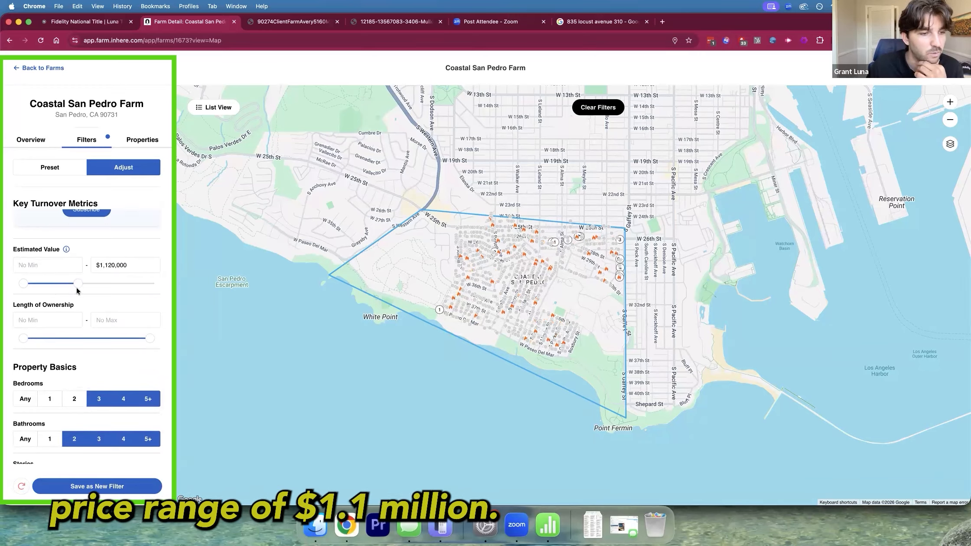
{"action": "triple_click", "coordinate": [117, 264]}
{"action": "type", "text": "1100000"}
{"action": "scroll", "coordinate": [104, 448], "scroll_direction": "down", "scroll_amount": 2}
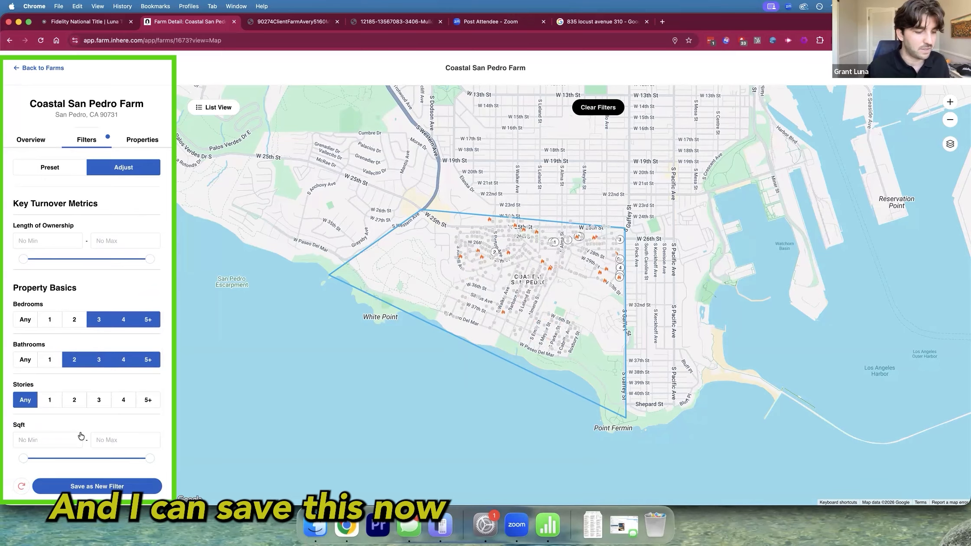
Save the adjusted criteria as a new filter named My Buyer's Farm, available for this farm only.
{"action": "scroll", "coordinate": [80, 435], "scroll_direction": "down", "scroll_amount": 2}
{"action": "left_click", "coordinate": [97, 485]}
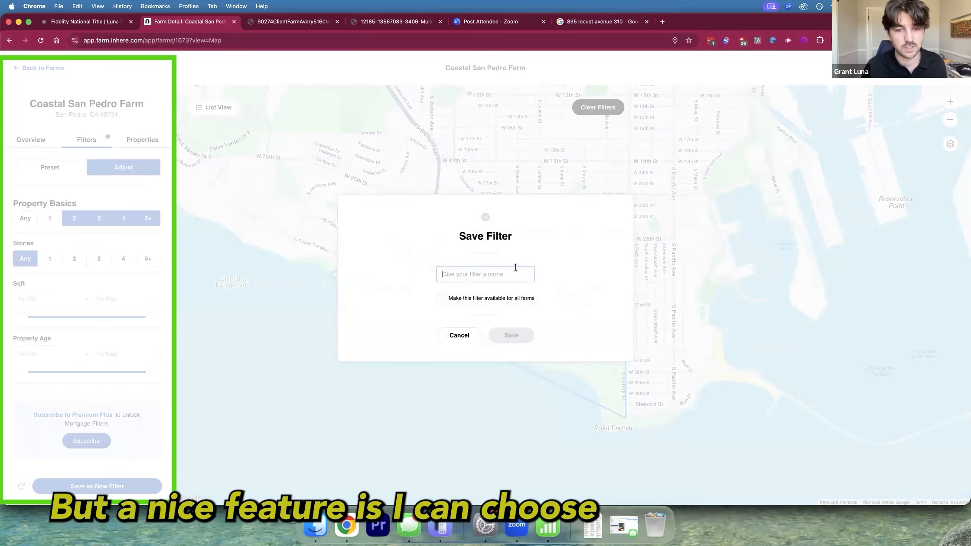
{"action": "left_click", "coordinate": [474, 297]}
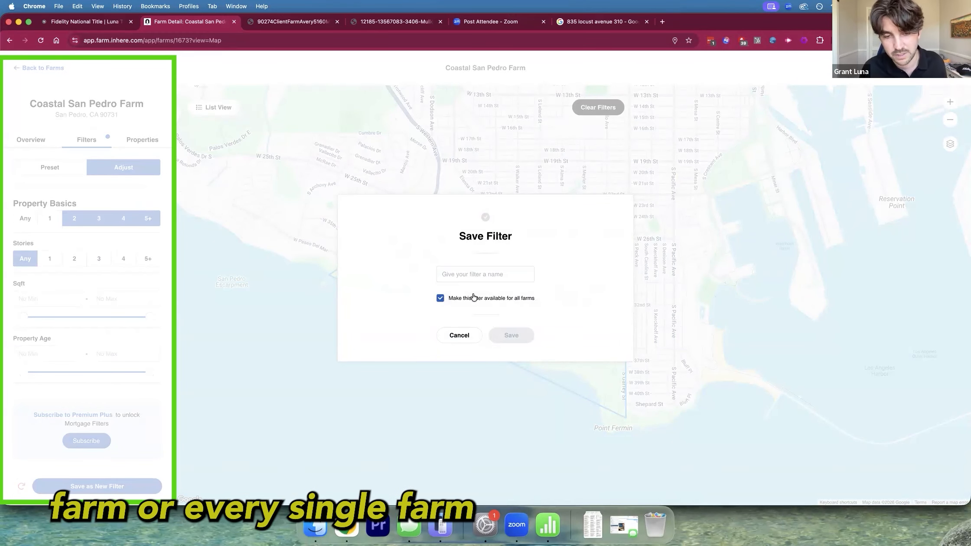
{"action": "left_click", "coordinate": [483, 276]}
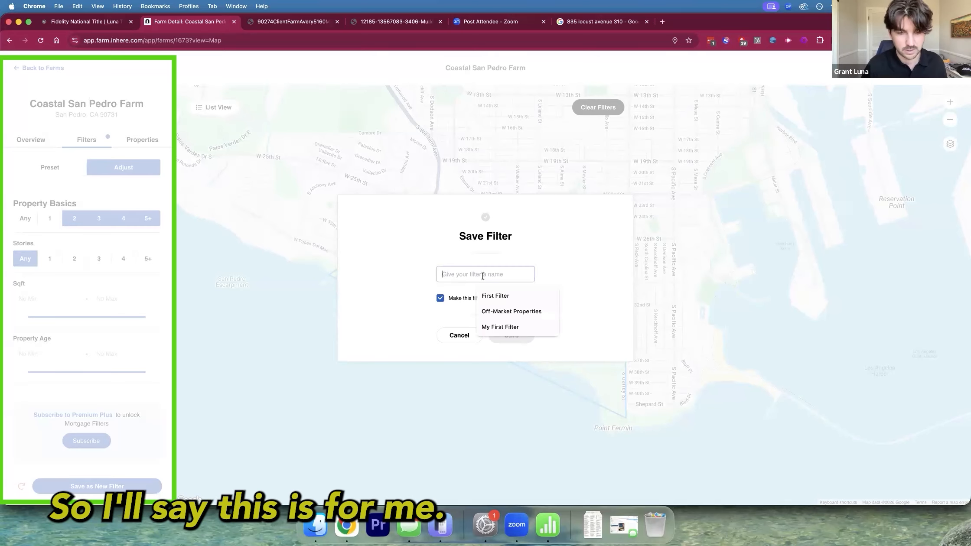
{"action": "type", "text": "Buyer"}
{"action": "key", "text": "cmd+a"}
{"action": "type", "text": "My Buyer"}
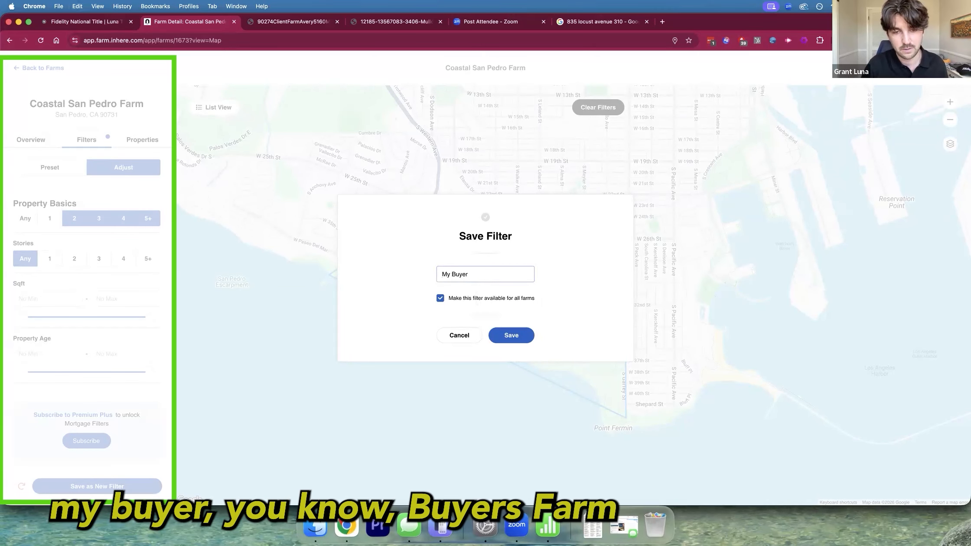
{"action": "type", "text": "'s Farm"}
{"action": "left_click", "coordinate": [440, 298]}
{"action": "left_click", "coordinate": [511, 335]}
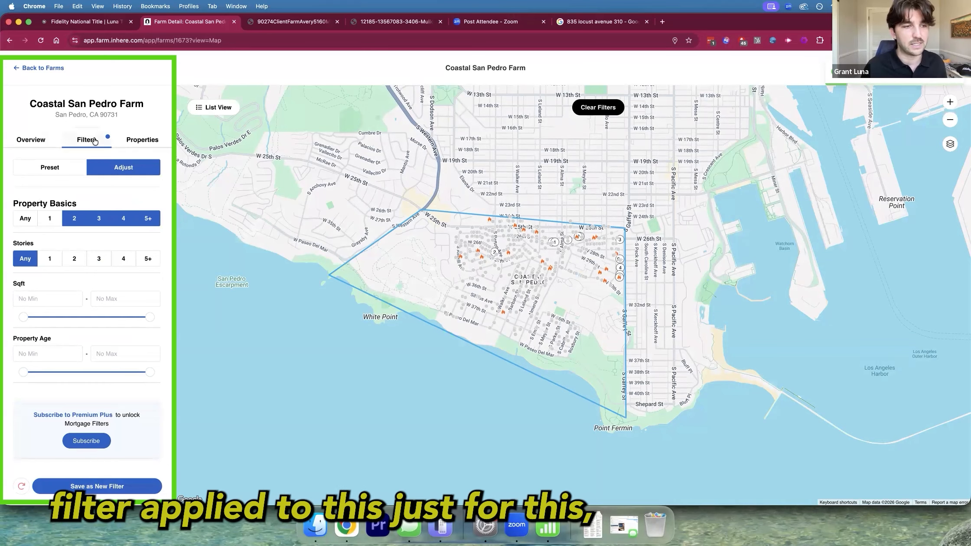
Review the list of preset filters for the Coastal San Pedro Farm.
{"action": "left_click", "coordinate": [128, 146]}
{"action": "left_click", "coordinate": [85, 145]}
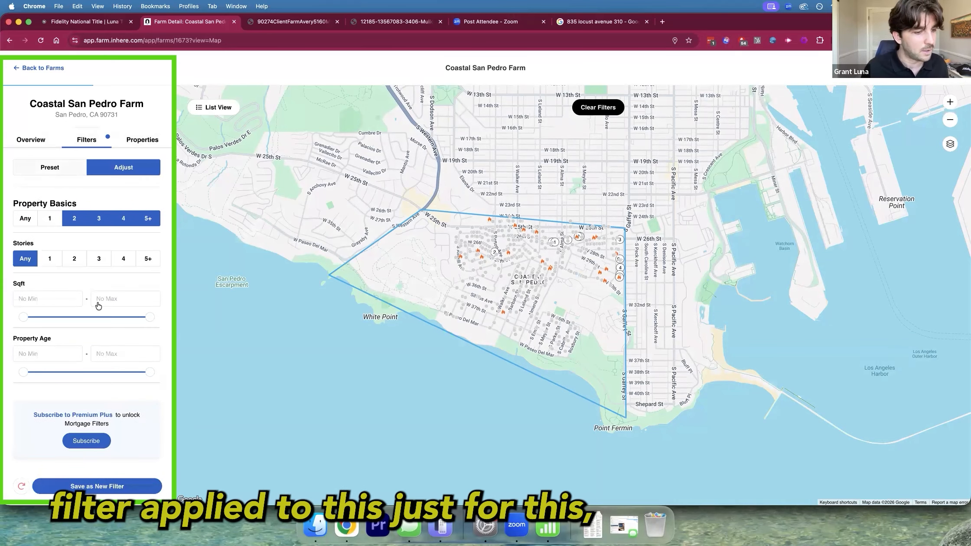
{"action": "scroll", "coordinate": [116, 324], "scroll_direction": "down", "scroll_amount": 5}
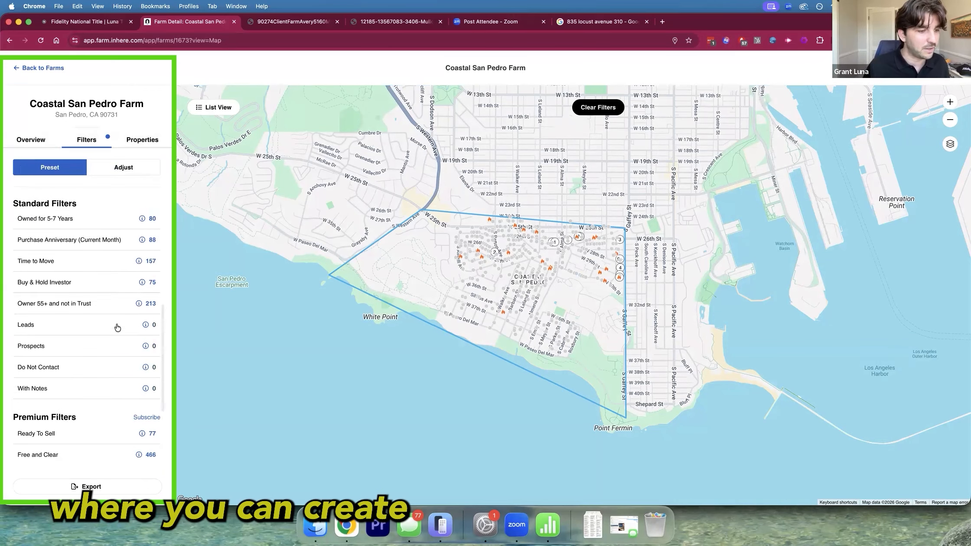
{"action": "scroll", "coordinate": [117, 327], "scroll_direction": "up", "scroll_amount": 10}
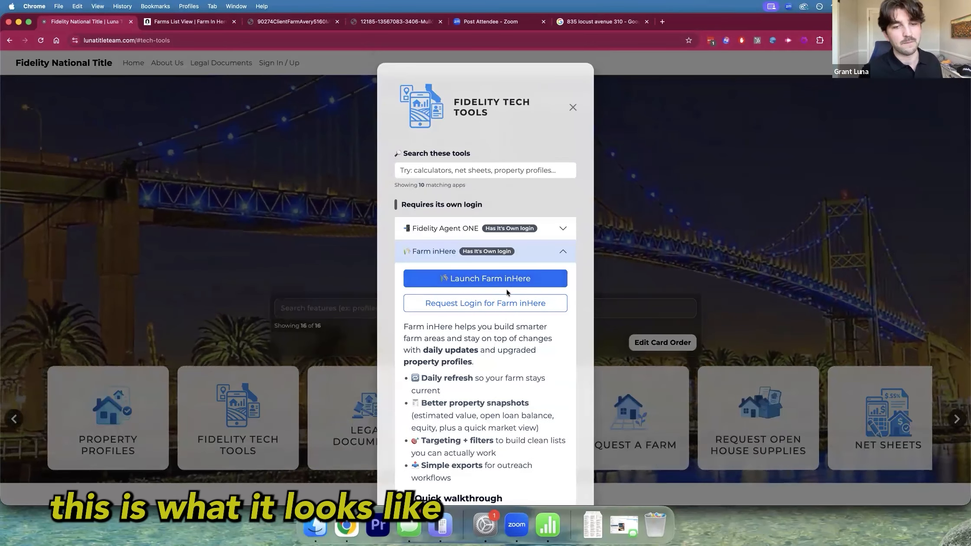
Preview the Fidelity National Title site in a phone-sized layout and close its Fidelity Tech Tools dialog.
{"action": "key", "text": "alt+super+i"}
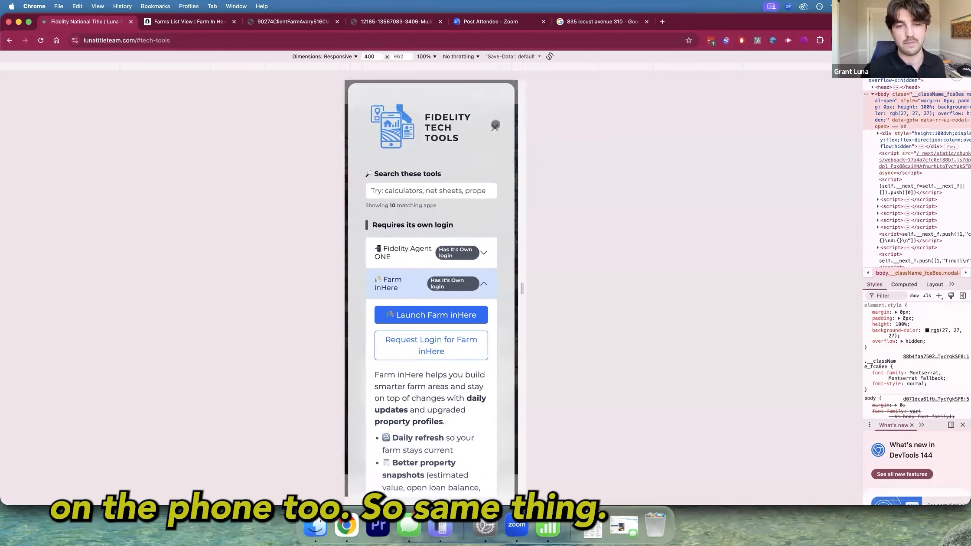
{"action": "left_click", "coordinate": [495, 126]}
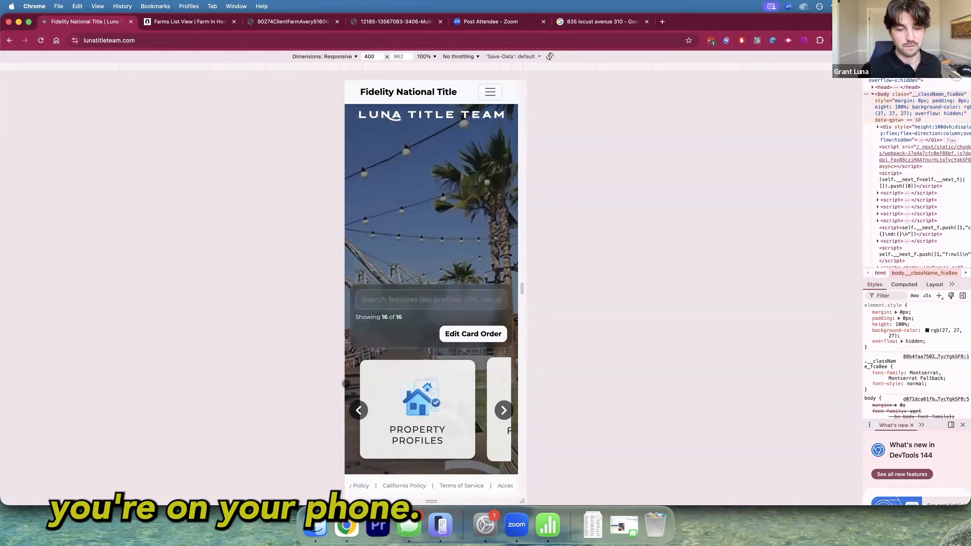
{"action": "left_click_drag", "start_coordinate": [346, 383], "coordinate": [316, 384]}
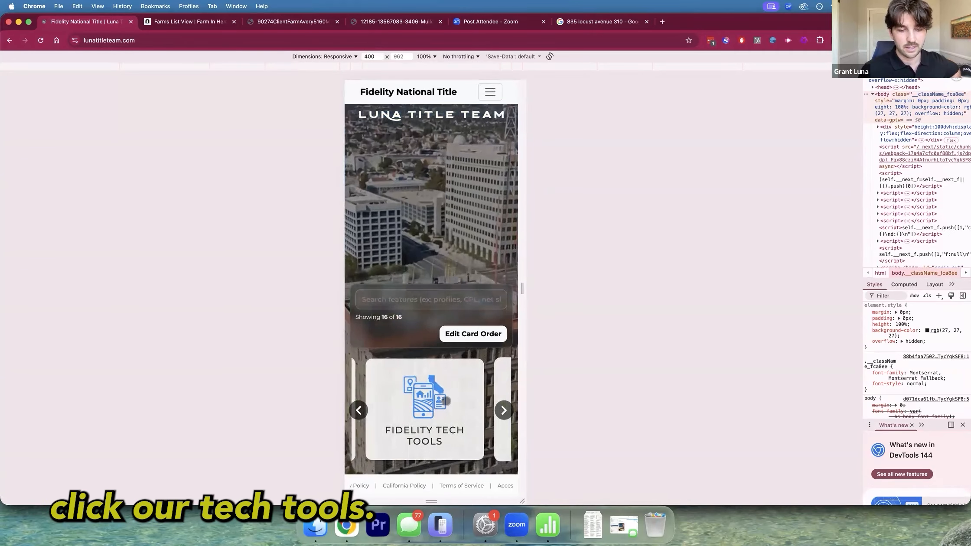
Launch Farm inHere from Fidelity Tech Tools in the phone layout, and close the page it opens.
{"action": "left_click", "coordinate": [445, 401]}
{"action": "left_click", "coordinate": [399, 288]}
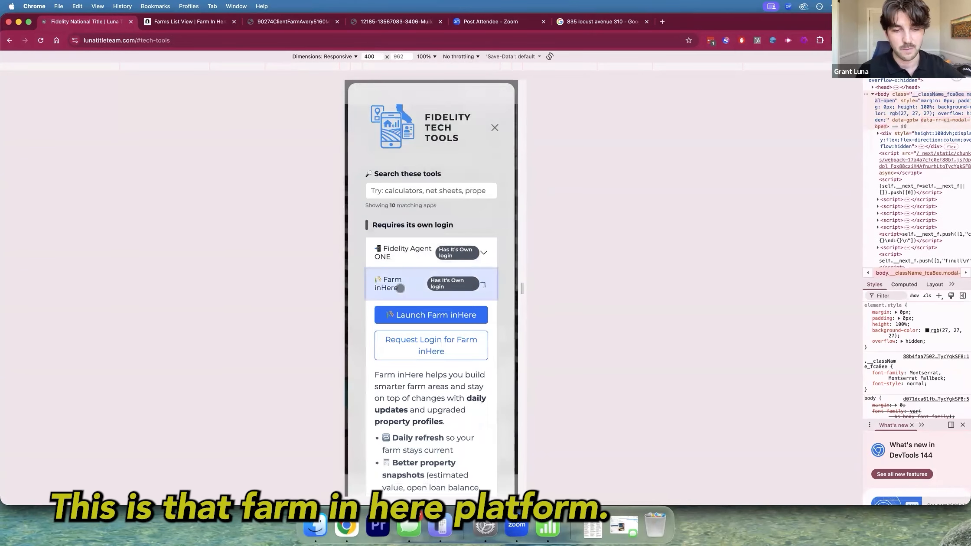
{"action": "left_click", "coordinate": [417, 312]}
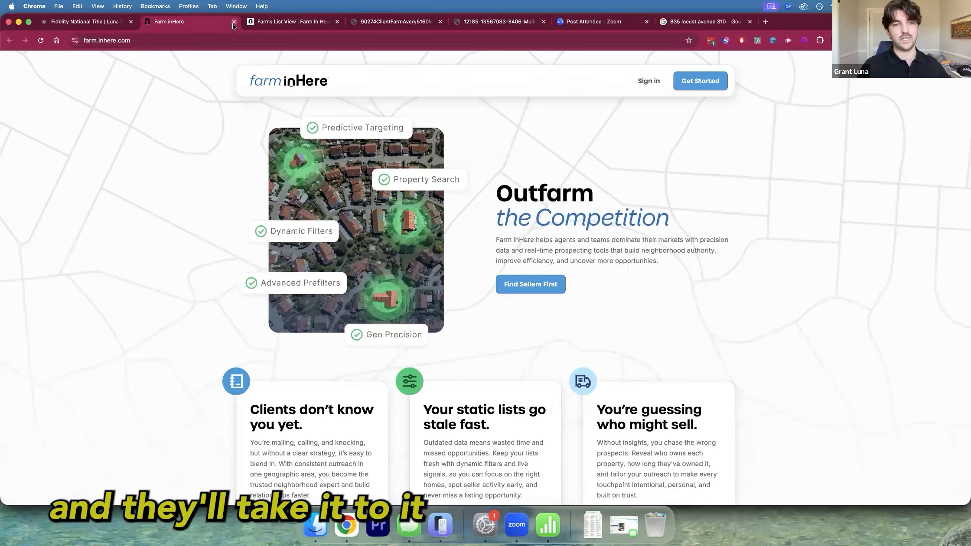
{"action": "left_click", "coordinate": [234, 22]}
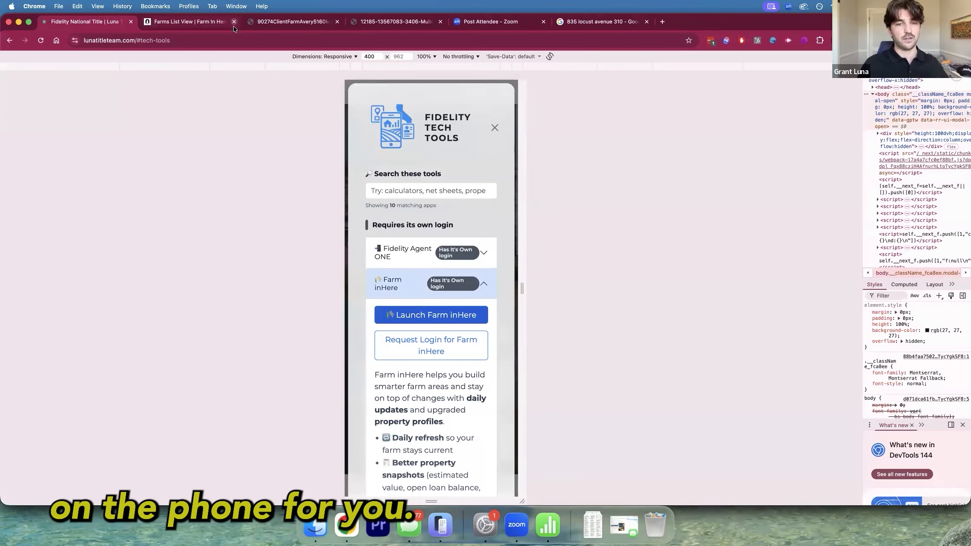